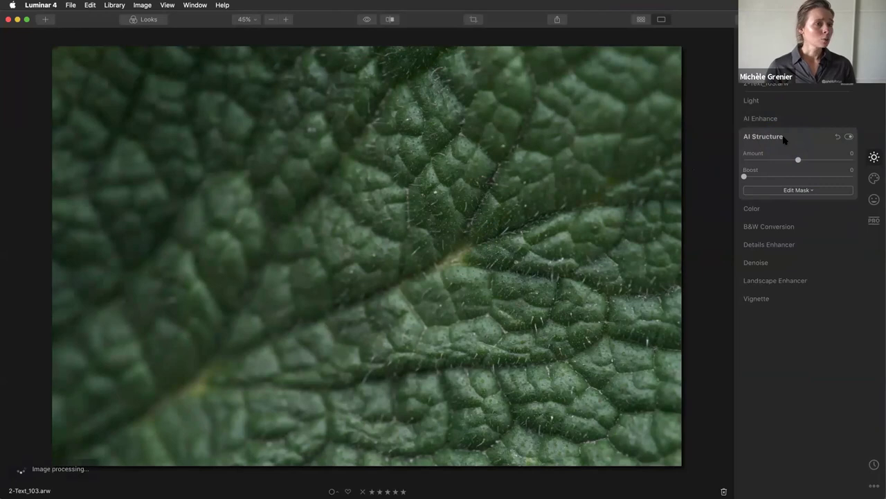
# Set AI Accent to 55 in AI Enhance for the leaf photo
pyautogui.click(775, 119)
pyautogui.moveTo(744, 141); pyautogui.dragTo(805, 141)
pyautogui.click(788, 117)
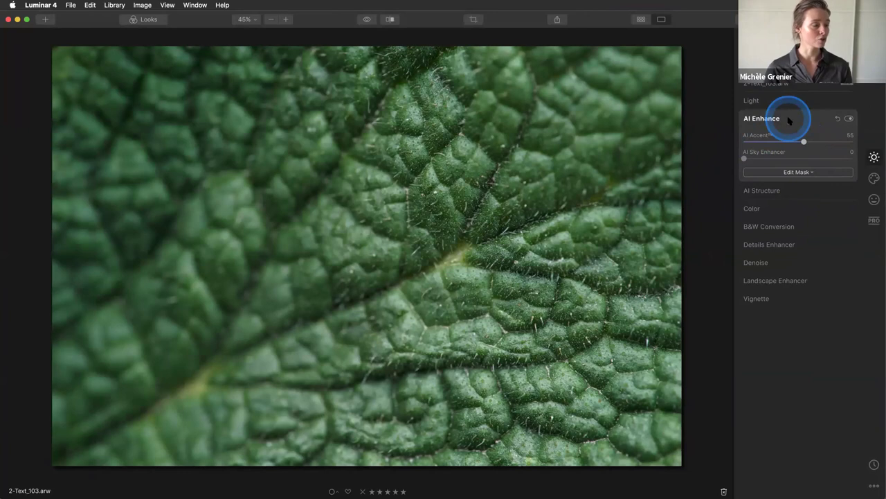
# Set the leaf photo's AI Structure Amount and Boost to 100
pyautogui.click(791, 190)
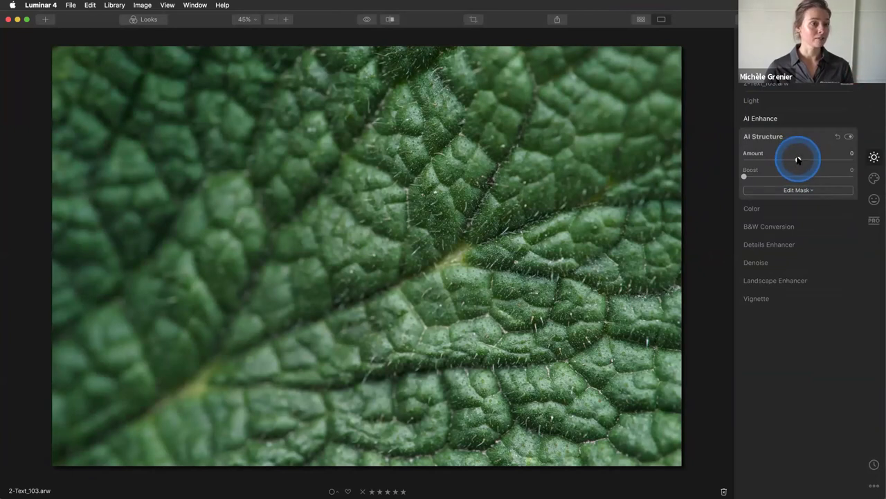
pyautogui.moveTo(798, 160); pyautogui.dragTo(864, 155)
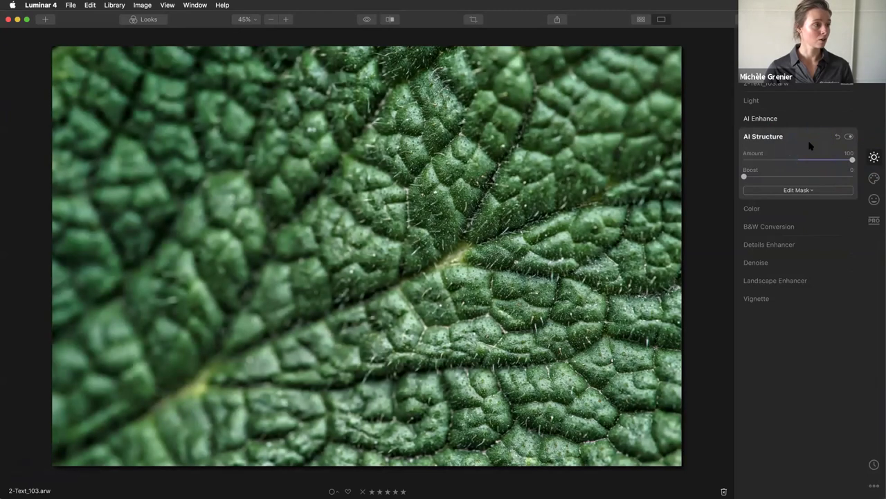
pyautogui.moveTo(745, 177); pyautogui.dragTo(851, 174)
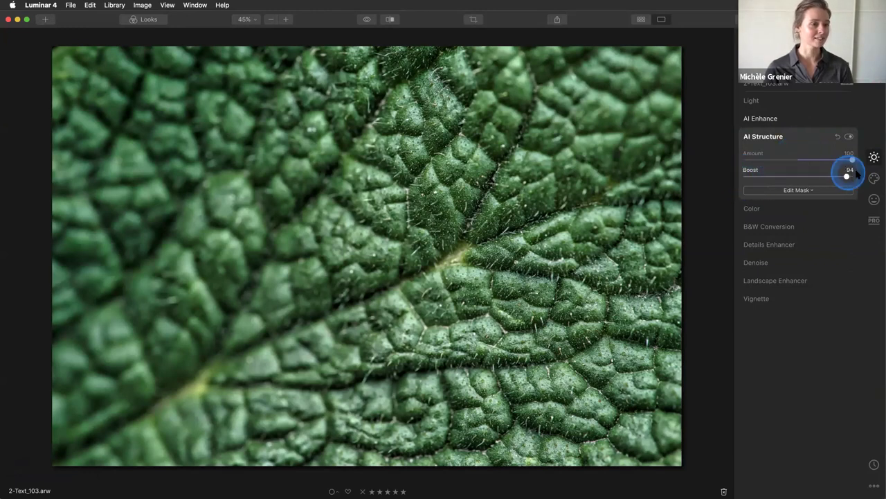
pyautogui.click(800, 142)
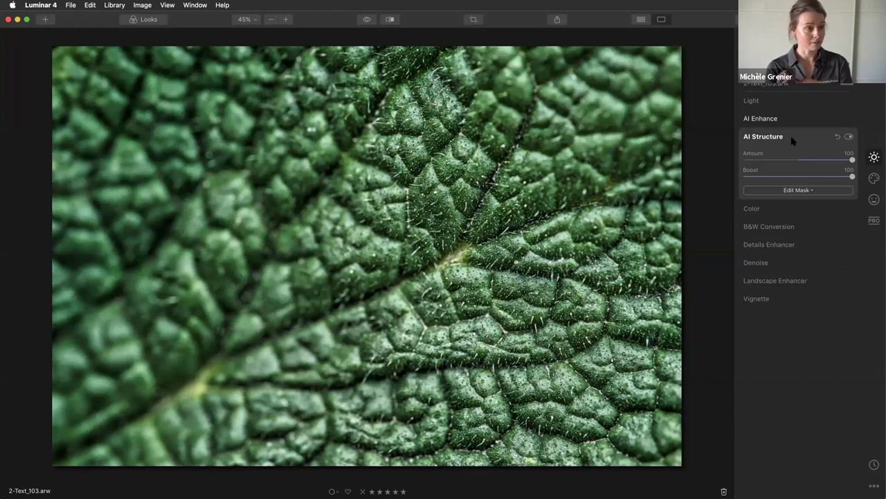
pyautogui.click(794, 160)
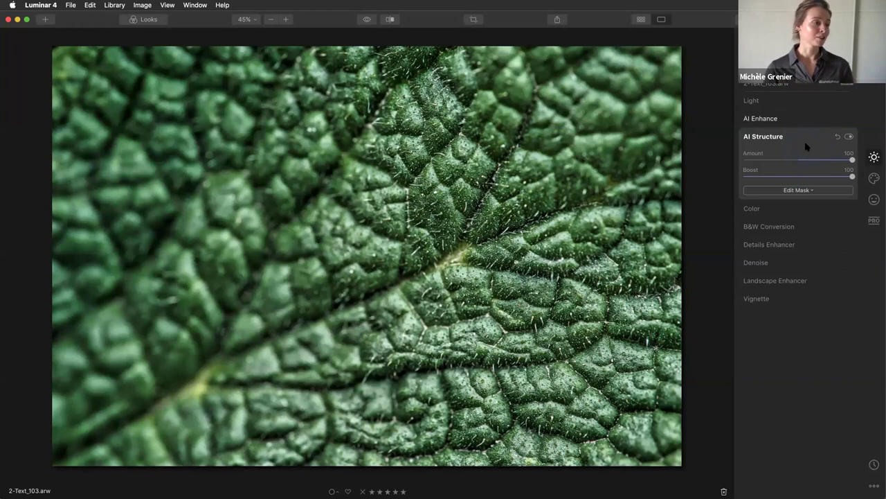
# In Details Enhancer, set the leaf photo's Small Details to 65, Medium Details to 51, Large Details to 59 and Sharpen to 95
pyautogui.click(794, 244)
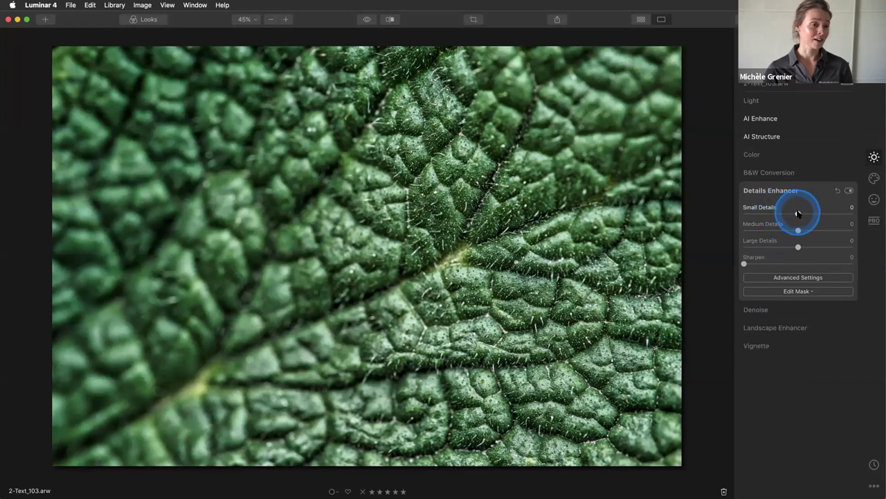
pyautogui.moveTo(798, 213); pyautogui.dragTo(831, 247)
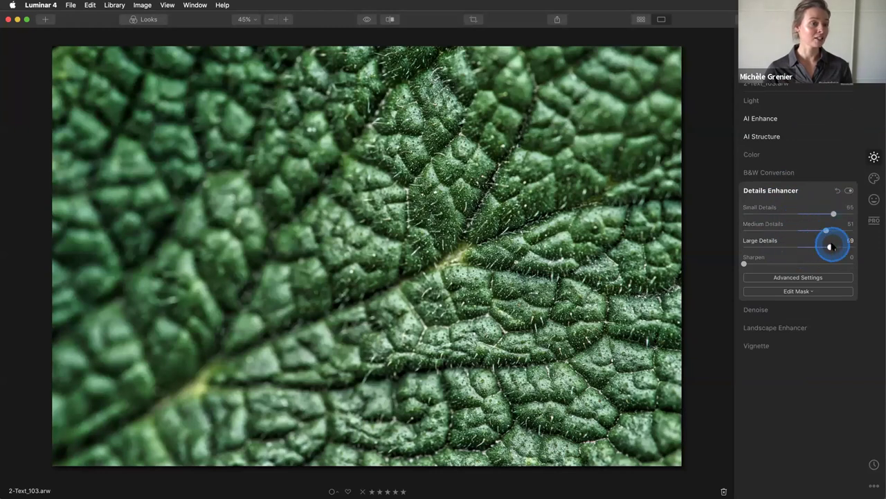
pyautogui.moveTo(745, 264); pyautogui.dragTo(848, 263)
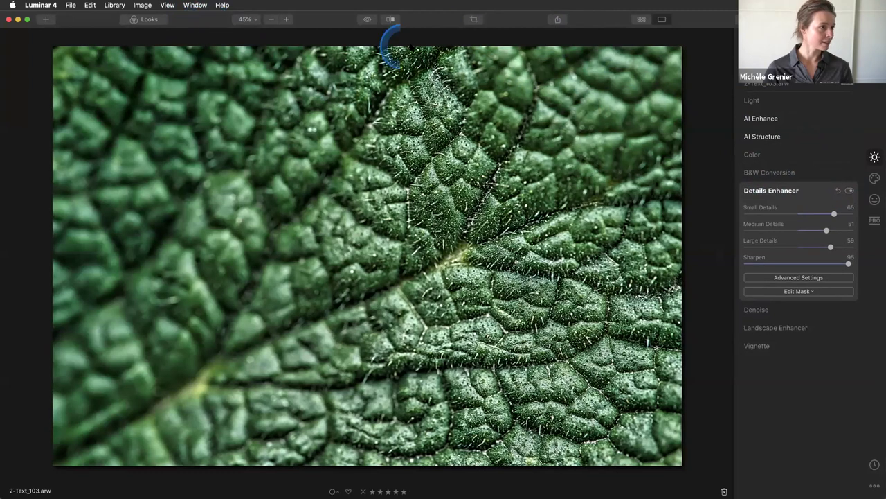
pyautogui.click(473, 23)
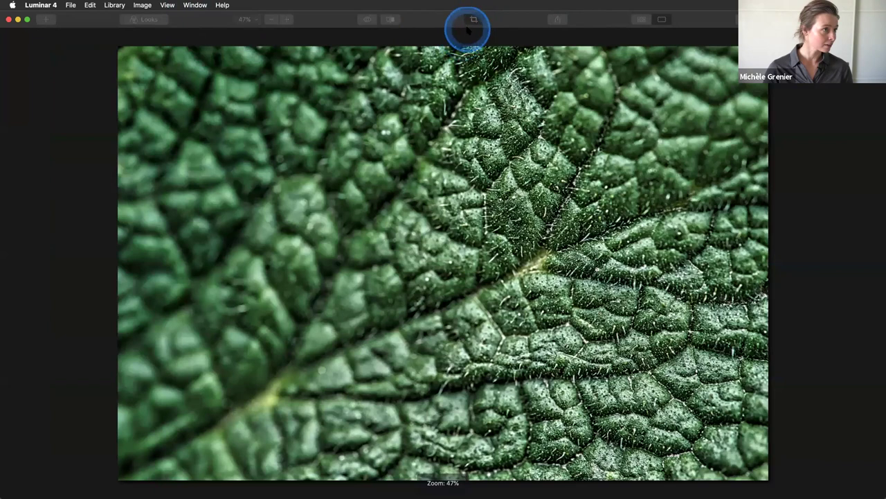
pyautogui.click(472, 22)
pyautogui.click(472, 23)
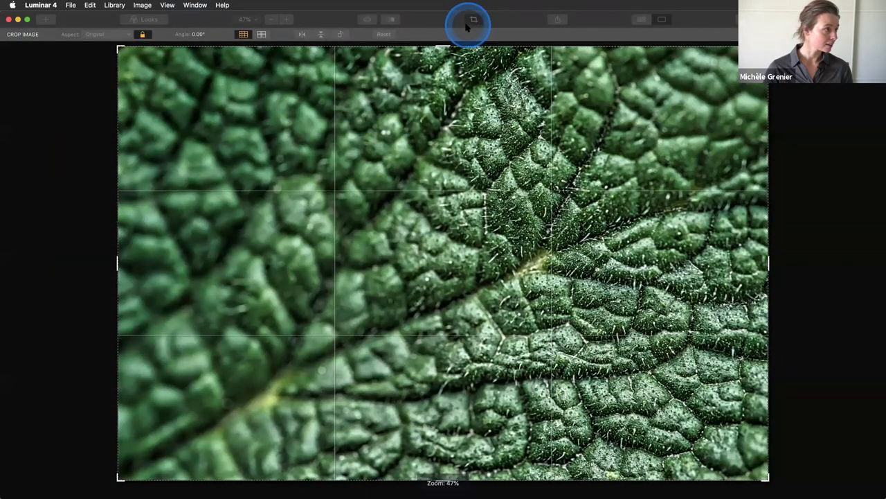
pyautogui.click(695, 69)
# Compare the leaf photo before and after the edits with the split view, moving the divider close to the photo's edge
pyautogui.click(392, 21)
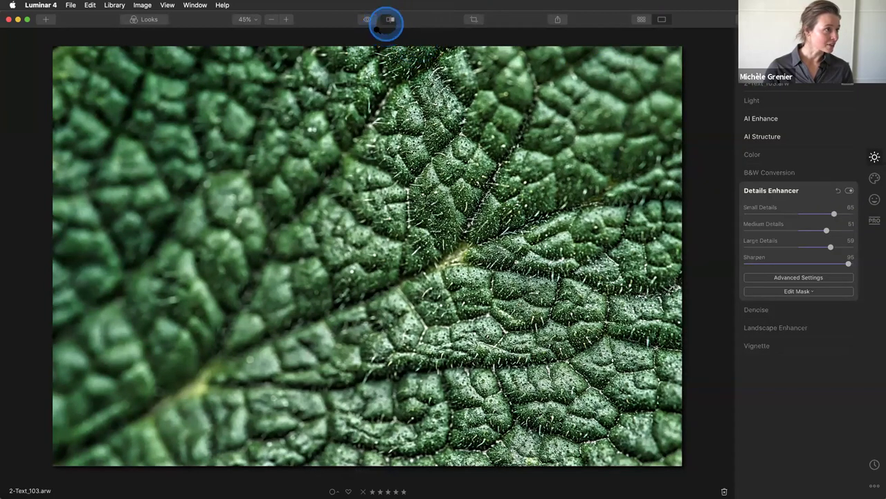
pyautogui.click(390, 20)
pyautogui.moveTo(179, 109); pyautogui.dragTo(83, 170)
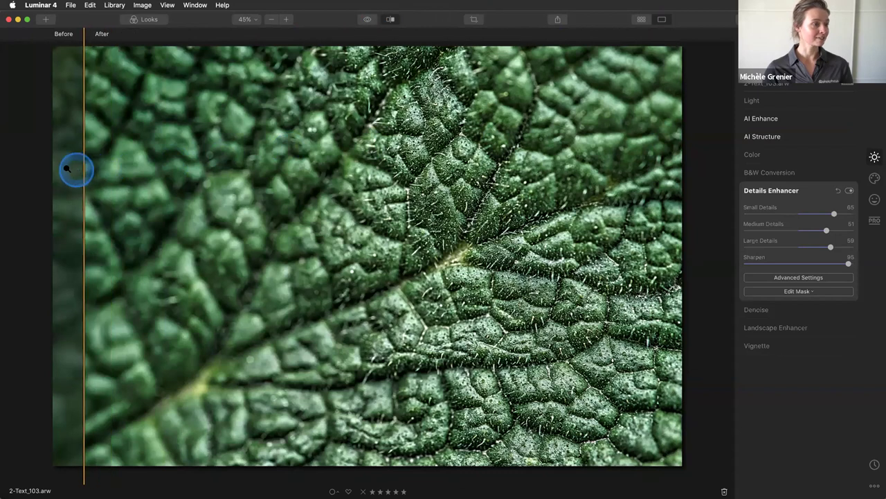
# Open the 5 km race start photo from the gallery and raise its AI Accent
pyautogui.press('Left')
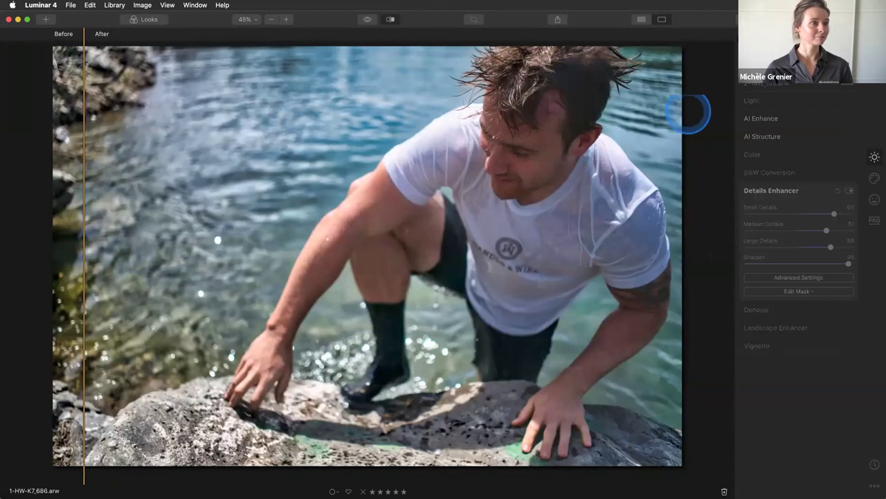
pyautogui.click(641, 21)
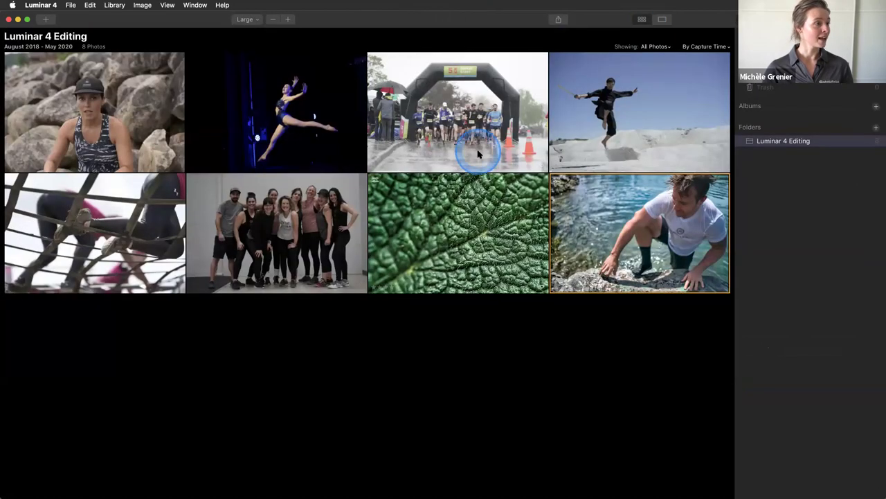
pyautogui.click(473, 105)
pyautogui.doubleClick(473, 105)
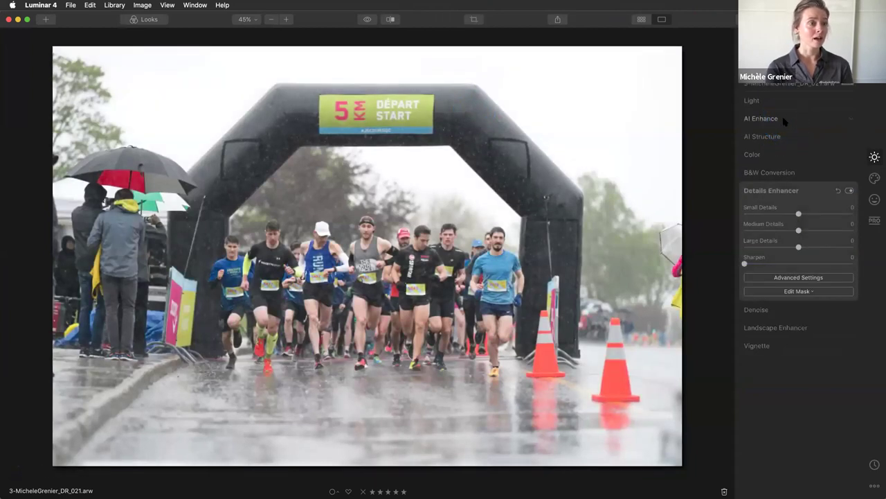
pyautogui.click(784, 121)
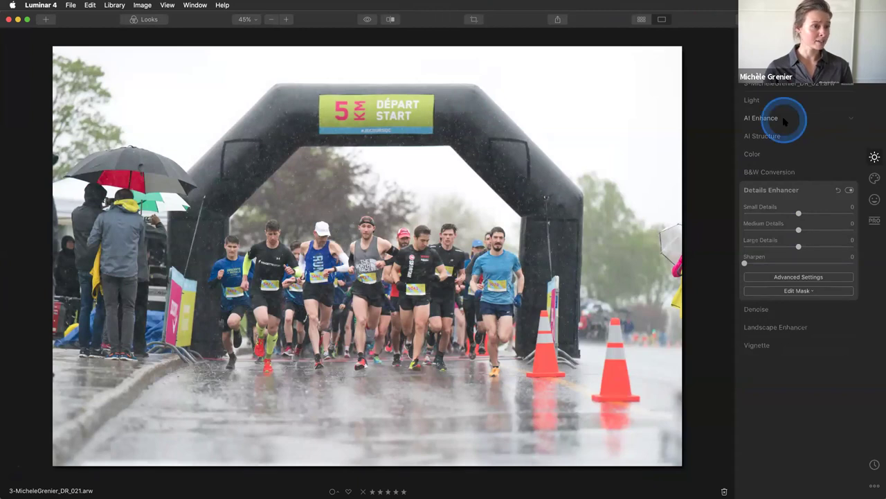
pyautogui.click(776, 119)
pyautogui.moveTo(745, 142); pyautogui.dragTo(815, 141)
# Set the race photo's AI Structure Amount and Boost to 100
pyautogui.click(800, 190)
pyautogui.moveTo(752, 154); pyautogui.dragTo(854, 160)
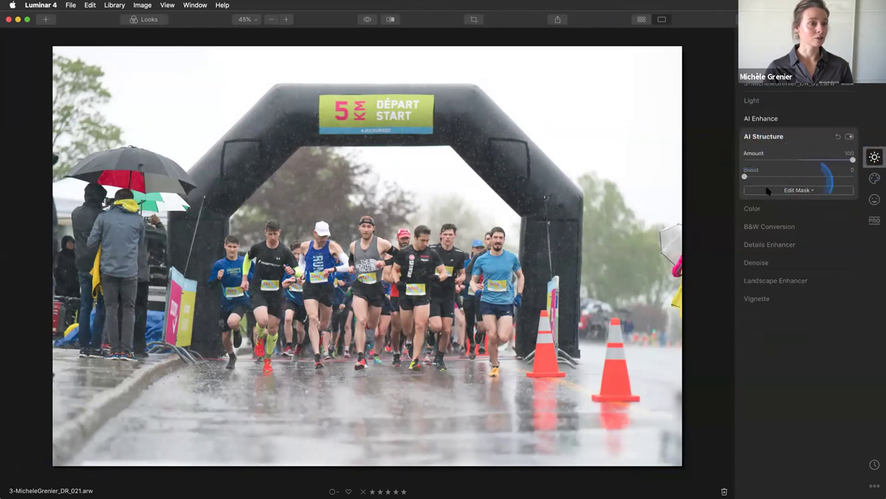
pyautogui.moveTo(744, 176); pyautogui.dragTo(854, 177)
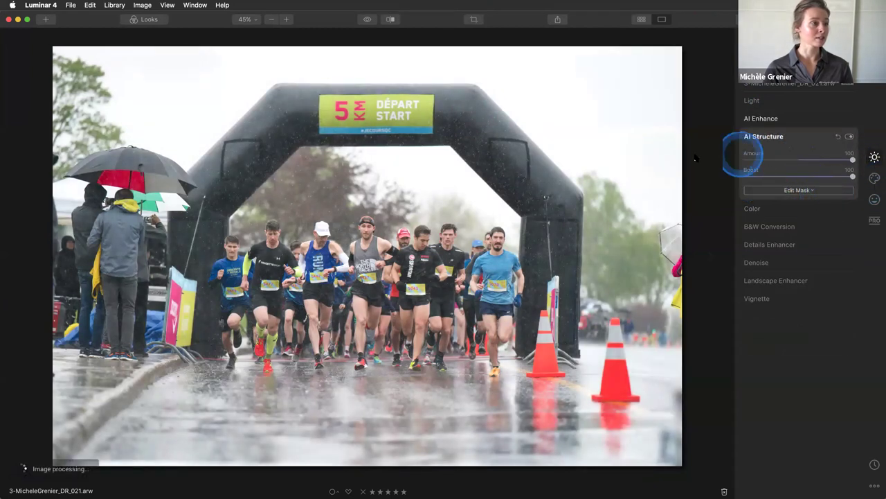
# Reload the race photo by switching to the next image and back, and preview it without the edits for comparison
pyautogui.press('Right')
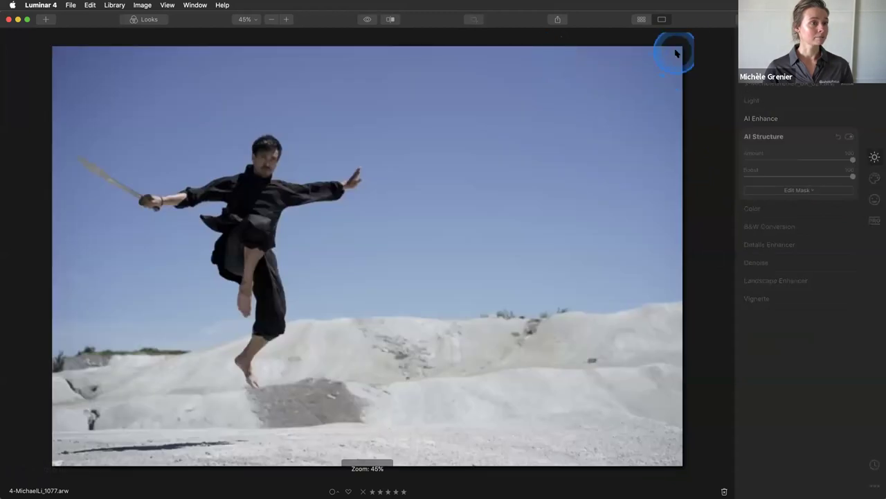
pyautogui.press('Left')
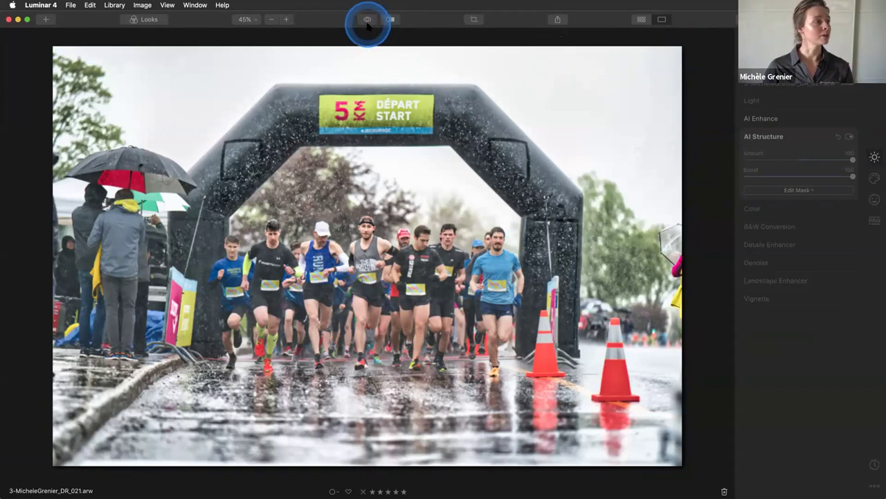
pyautogui.click(850, 136)
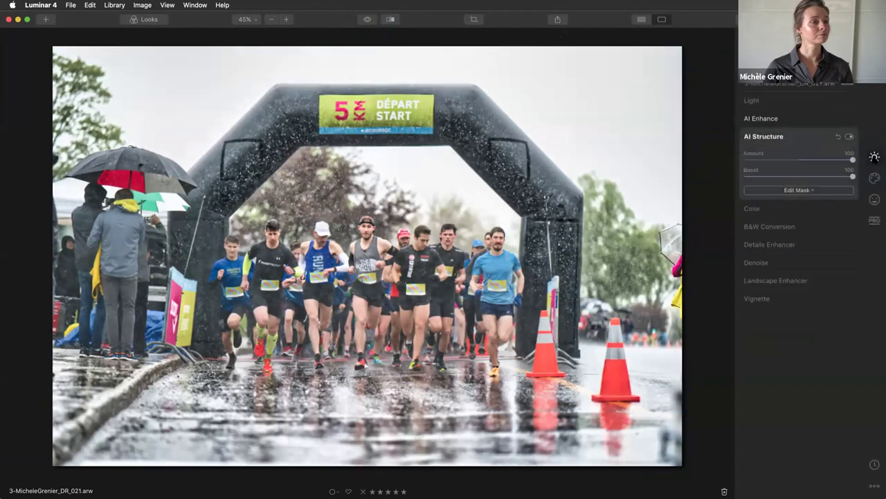
pyautogui.click(367, 21)
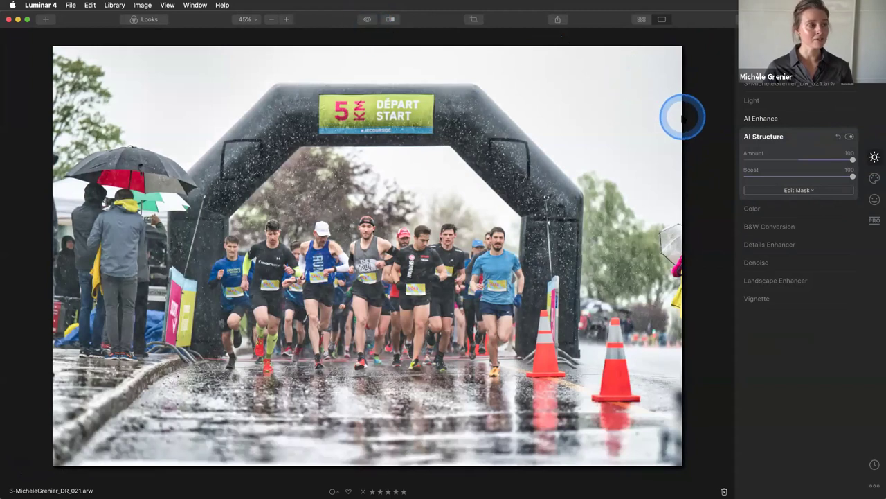
pyautogui.moveTo(367, 26); pyautogui.dragTo(367, 26)
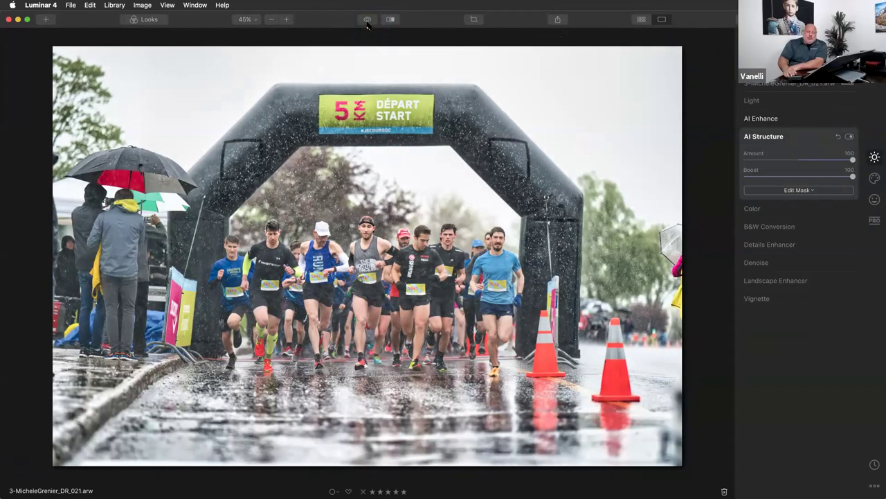
pyautogui.moveTo(367, 26); pyautogui.dragTo(367, 25)
# Open the photo of the jumping swordsman from the gallery for editing
pyautogui.click(642, 28)
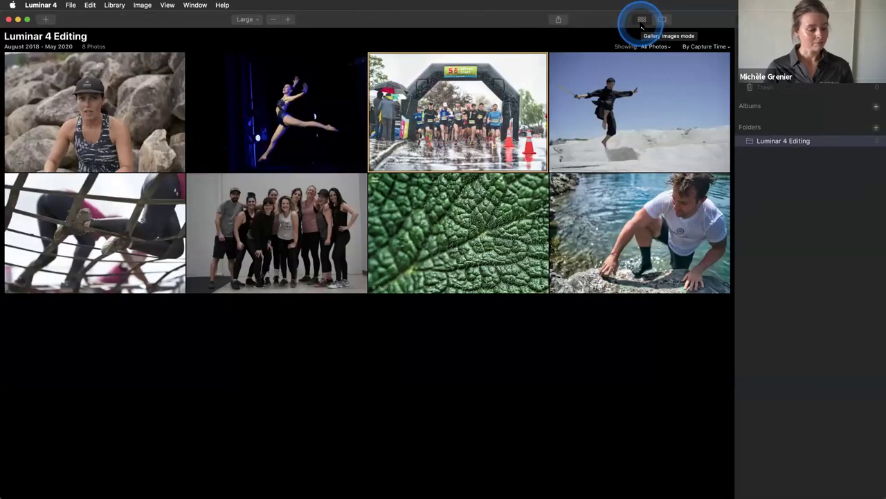
pyautogui.doubleClick(643, 93)
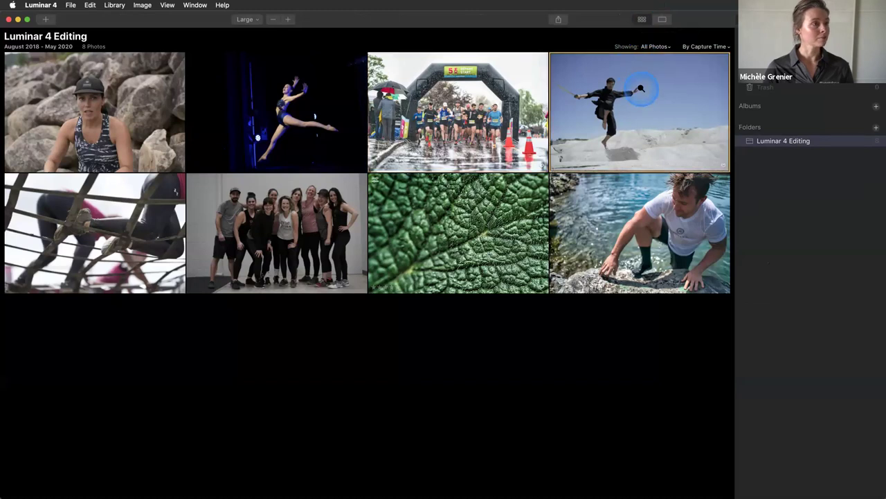
pyautogui.click(809, 119)
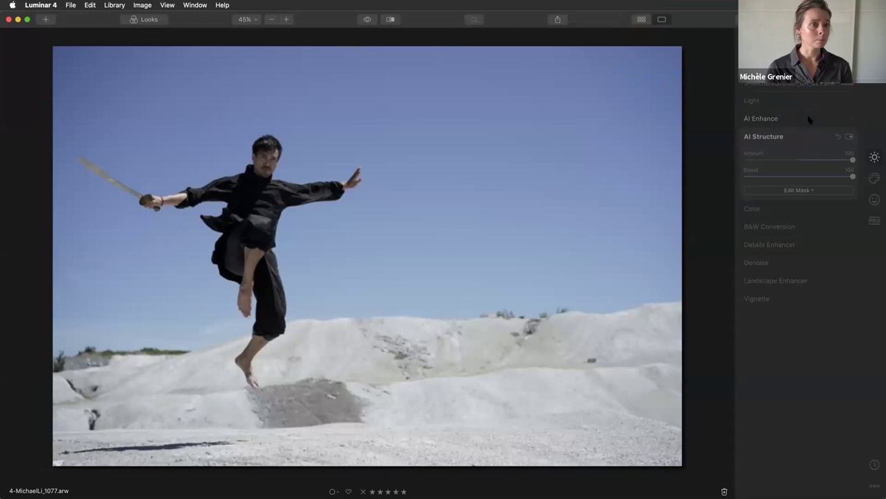
pyautogui.click(818, 133)
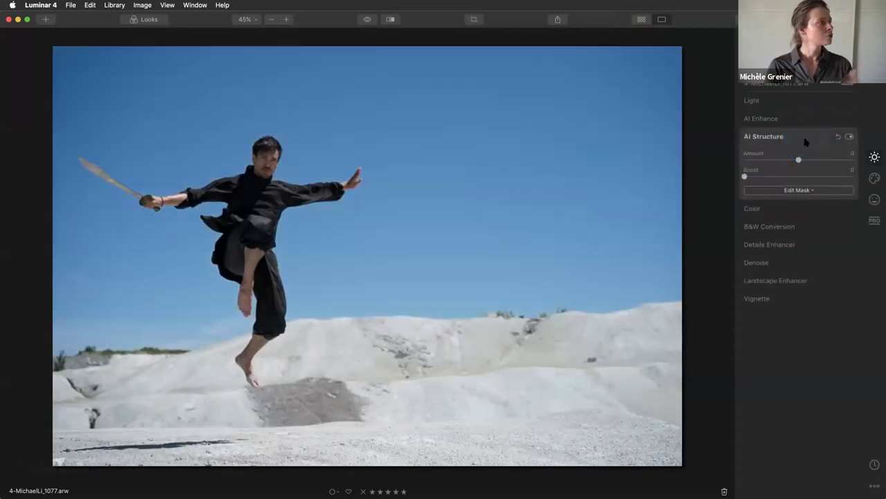
# Replace the swordsman photo's sky with Sunset 4 using AI Sky Replacement
pyautogui.click(874, 178)
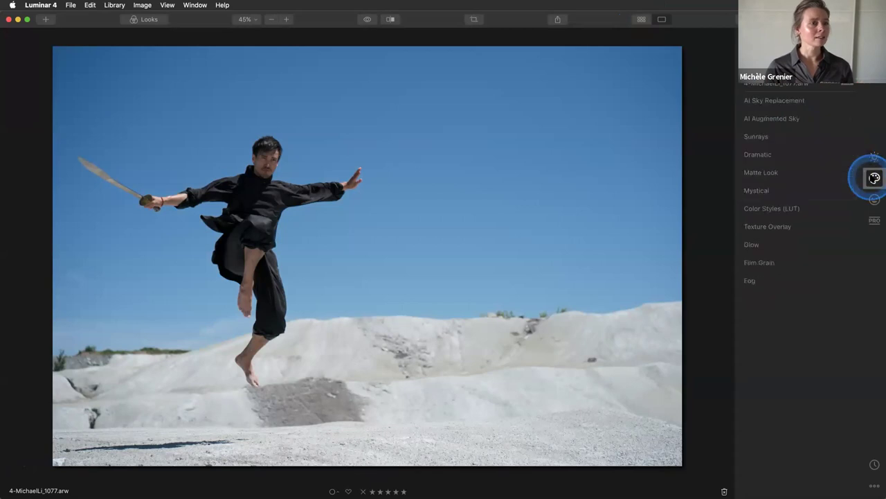
pyautogui.click(796, 102)
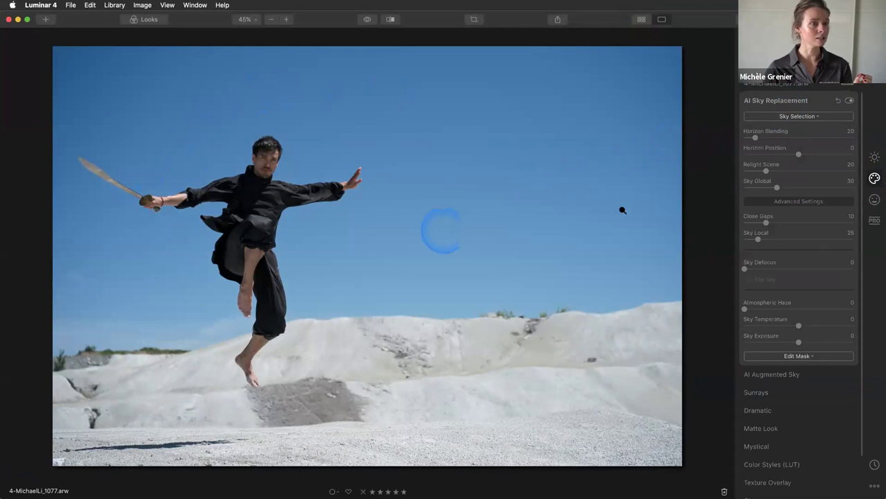
pyautogui.click(803, 120)
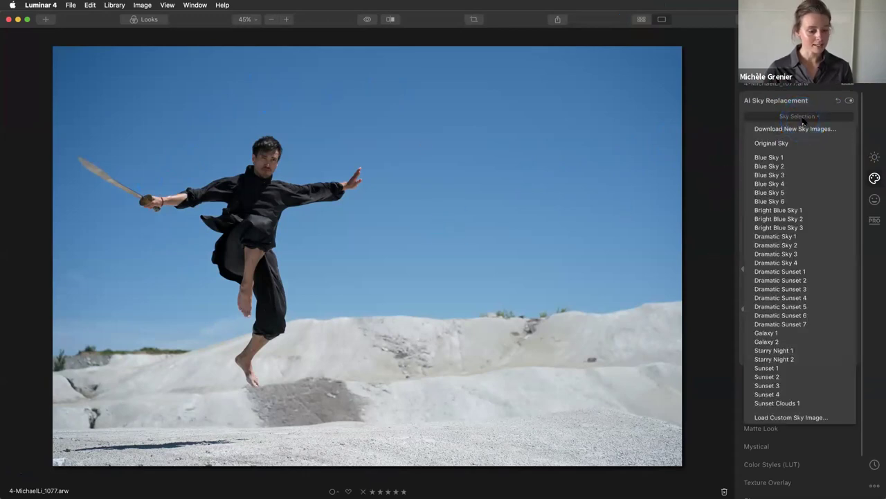
pyautogui.click(788, 393)
pyautogui.click(752, 155)
pyautogui.click(667, 138)
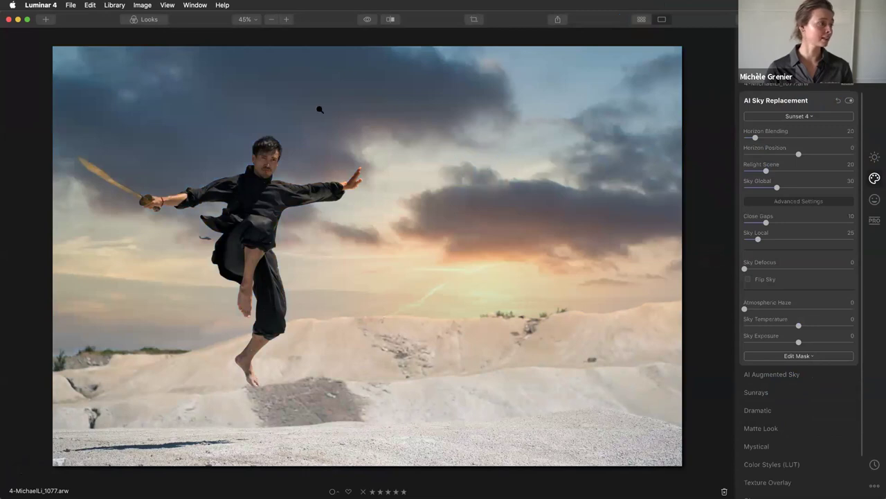
# Toggle the AI Sky Replacement effect off and on to compare the original and replaced skies
pyautogui.click(489, 174)
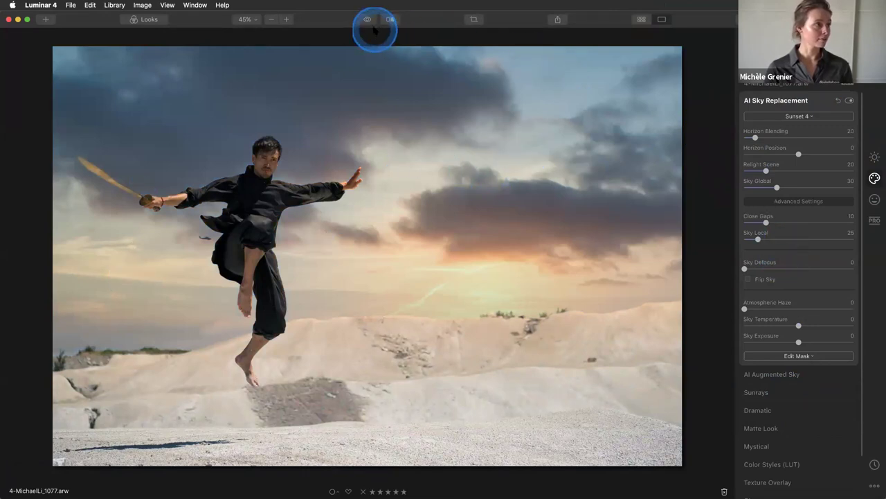
pyautogui.click(849, 101)
pyautogui.click(850, 100)
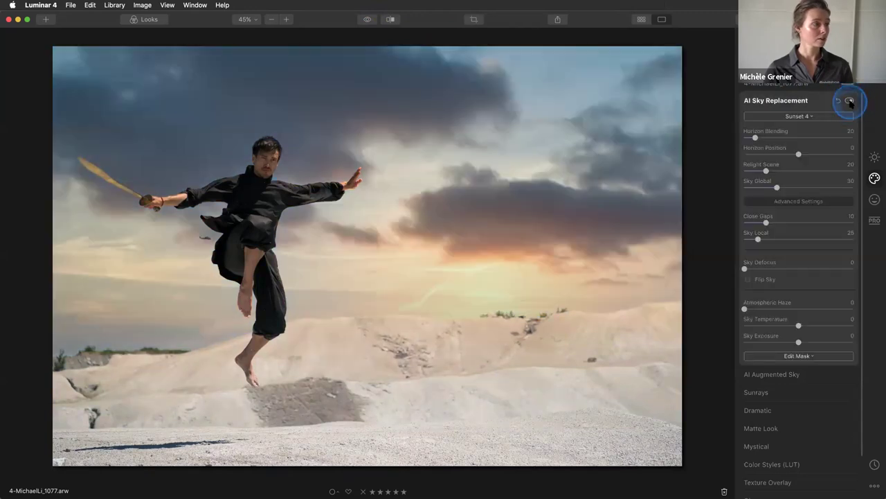
pyautogui.click(850, 101)
pyautogui.click(850, 101)
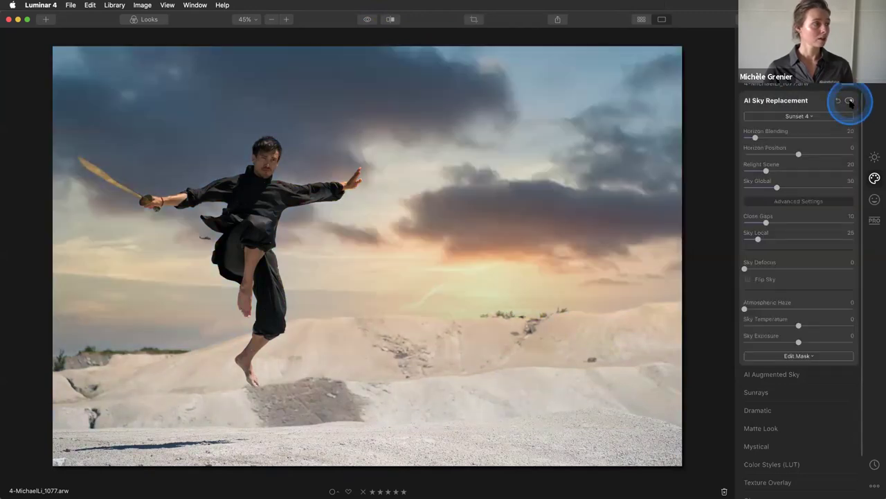
# Examine the list of available replacement skies for the swordsman photo, including the option to load a custom sky image
pyautogui.click(810, 117)
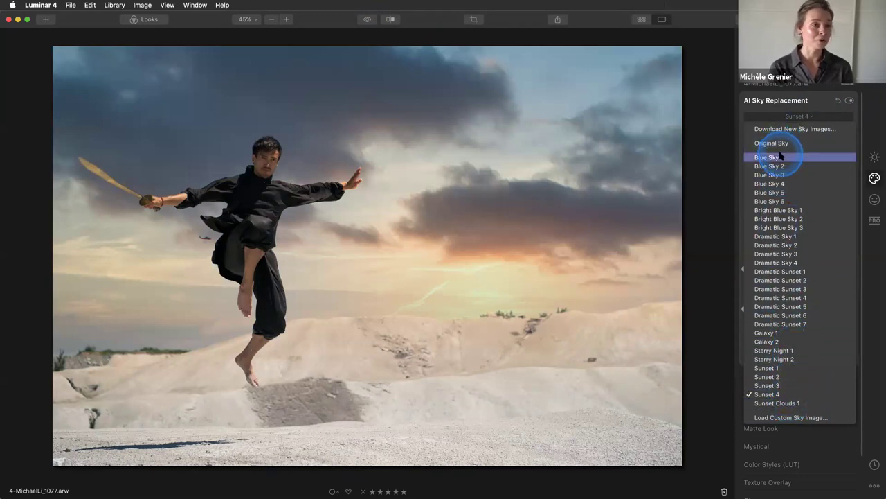
pyautogui.click(824, 418)
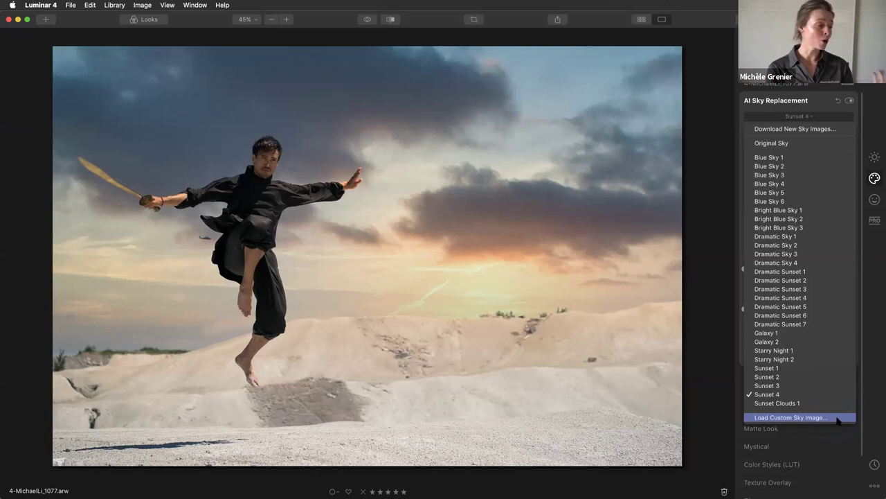
pyautogui.moveTo(838, 420)
pyautogui.mouseDown()
pyautogui.moveTo(688, 108)
pyautogui.moveTo(728, 94)
pyautogui.moveTo(697, 83)
pyautogui.moveTo(641, 12)
pyautogui.moveTo(646, 25)
pyautogui.mouseUp()
# Open the photo of the cargo-net climbers from the gallery and replace its sky with Blue Sky 4
pyautogui.click(643, 22)
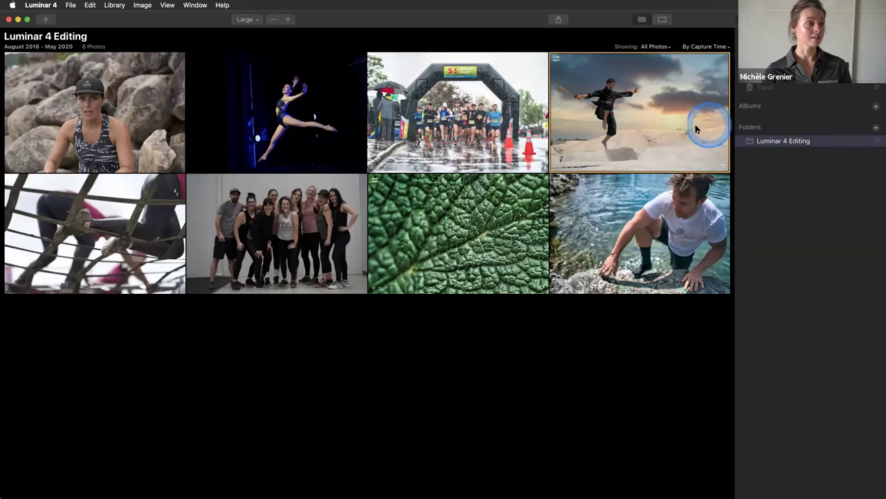
pyautogui.doubleClick(128, 220)
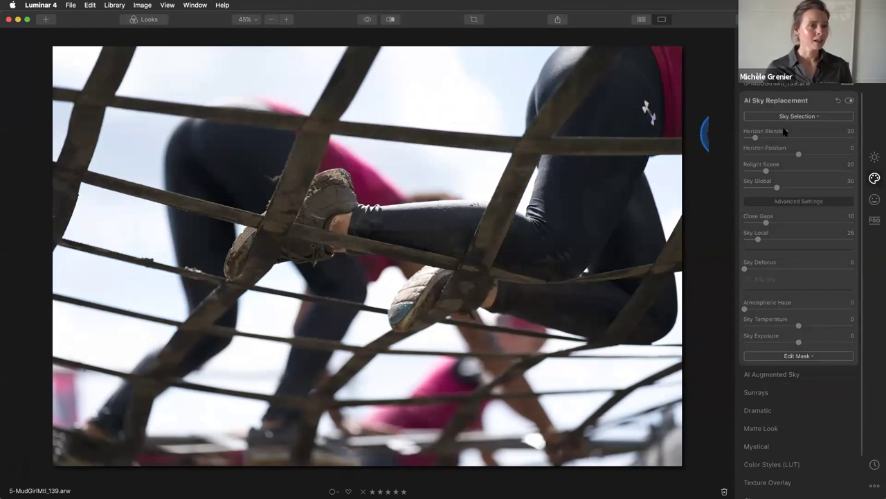
pyautogui.click(814, 118)
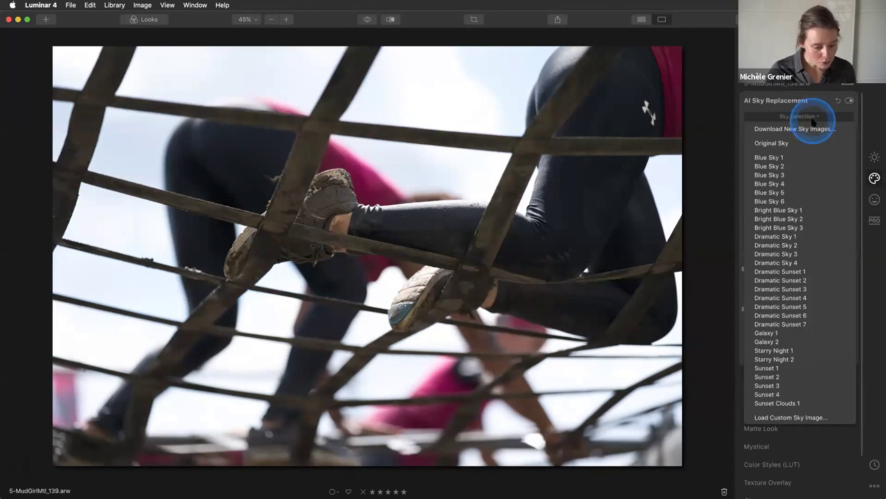
pyautogui.click(798, 184)
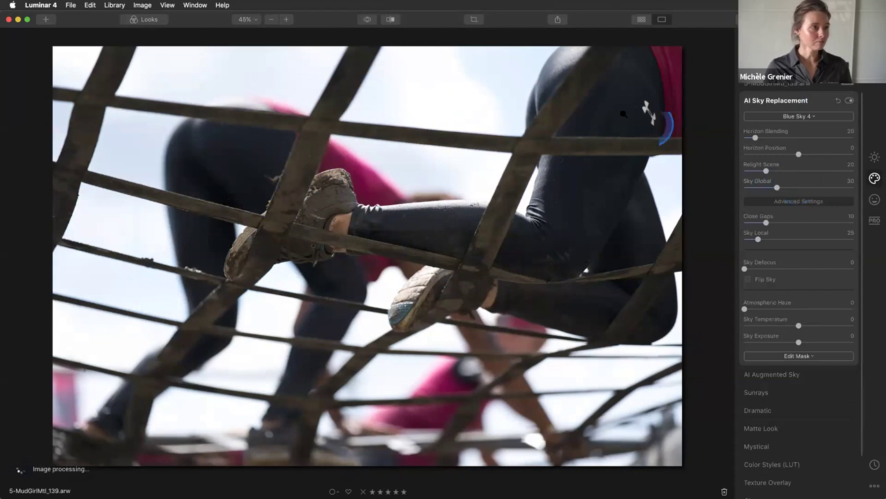
pyautogui.click(623, 113)
pyautogui.moveTo(616, 235); pyautogui.dragTo(758, 237)
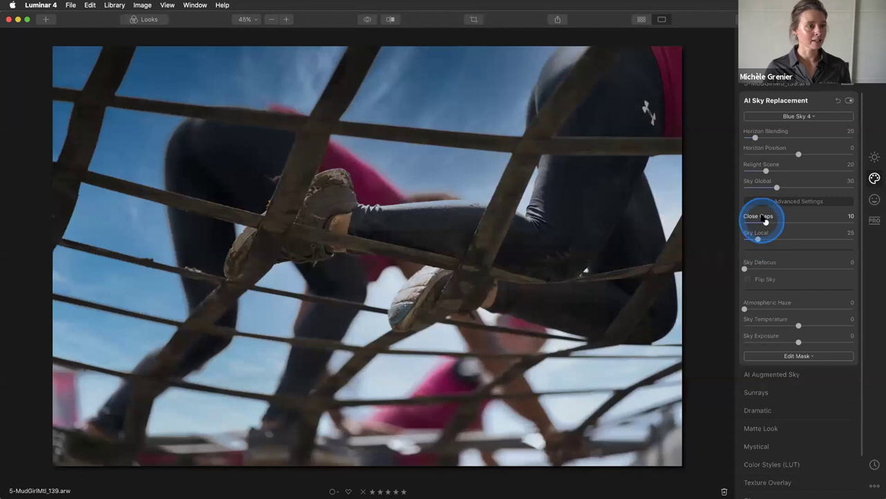
# Set Sky Defocus to 27 and toggle AI Sky Replacement off and on to compare the cargo-net photo's skies
pyautogui.moveTo(745, 267); pyautogui.dragTo(771, 269)
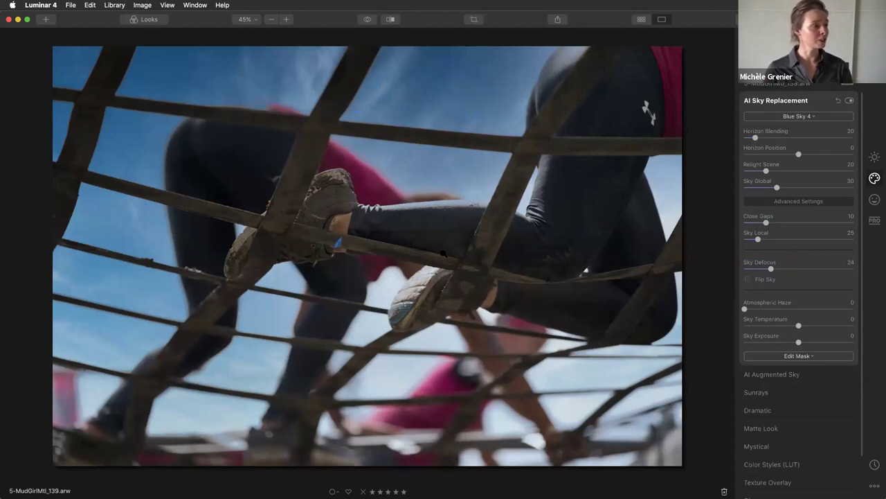
pyautogui.moveTo(771, 269); pyautogui.dragTo(775, 269)
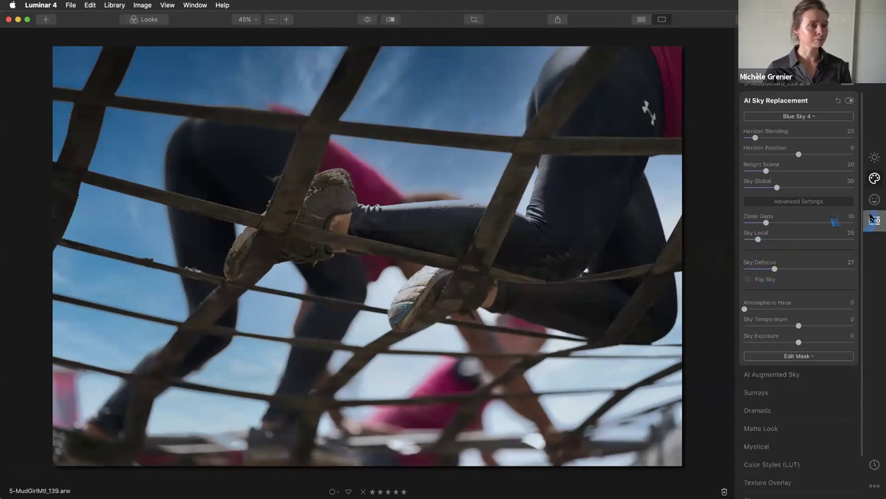
pyautogui.click(849, 102)
pyautogui.click(849, 101)
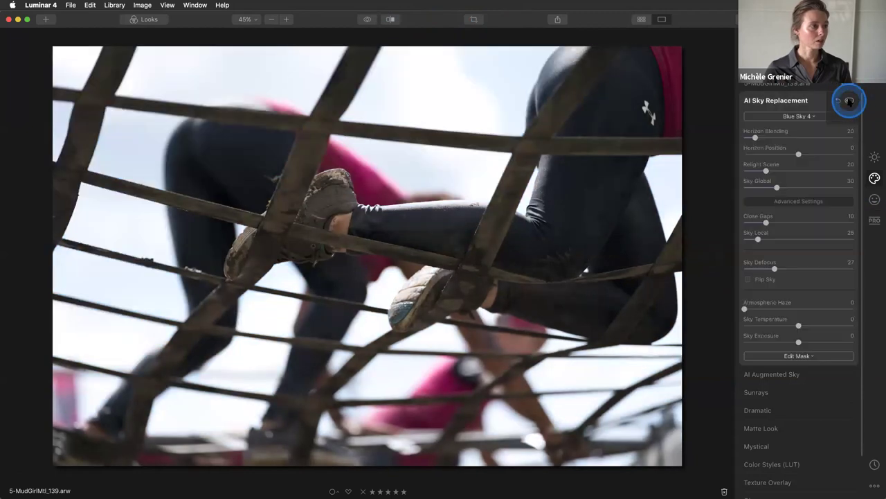
pyautogui.click(850, 101)
pyautogui.click(850, 101)
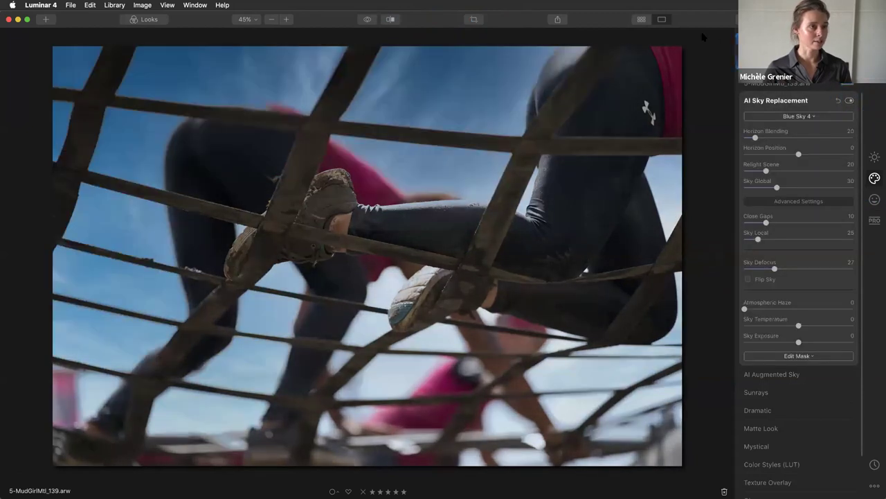
# Return to the gallery, reopen the cargo-net photo, and switch to the next photo and back
pyautogui.click(642, 19)
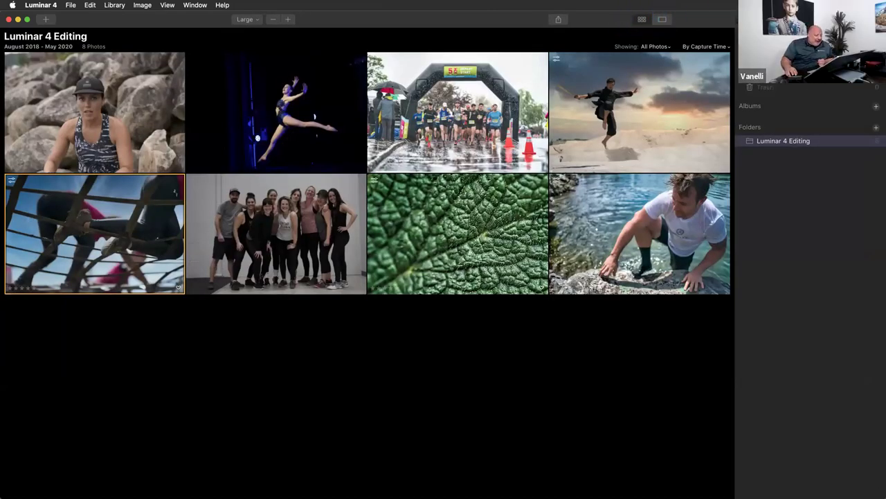
pyautogui.click(661, 321)
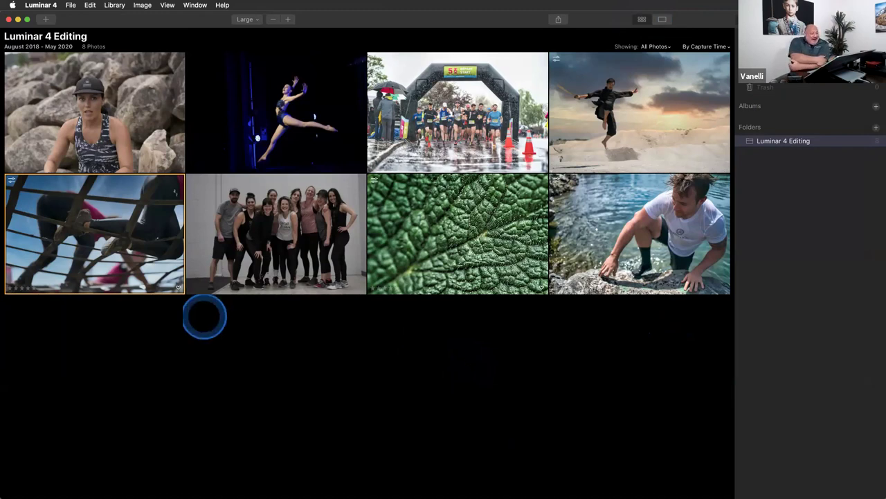
pyautogui.doubleClick(107, 239)
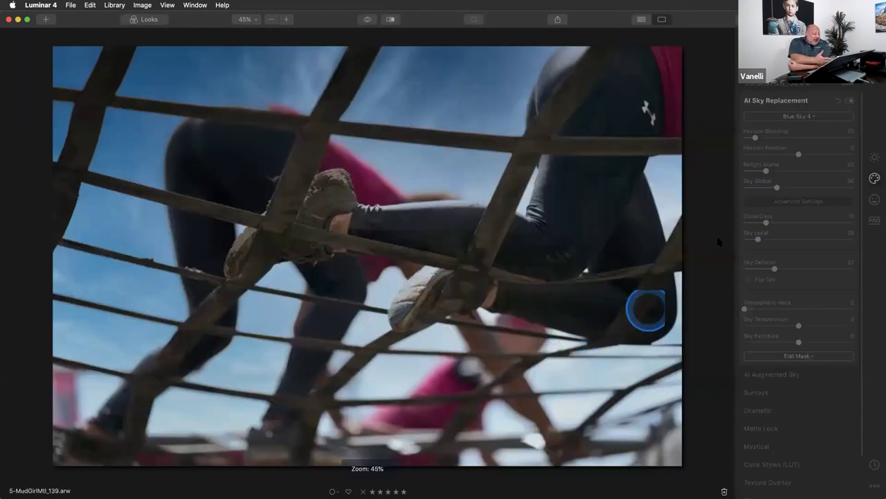
pyautogui.press('Right')
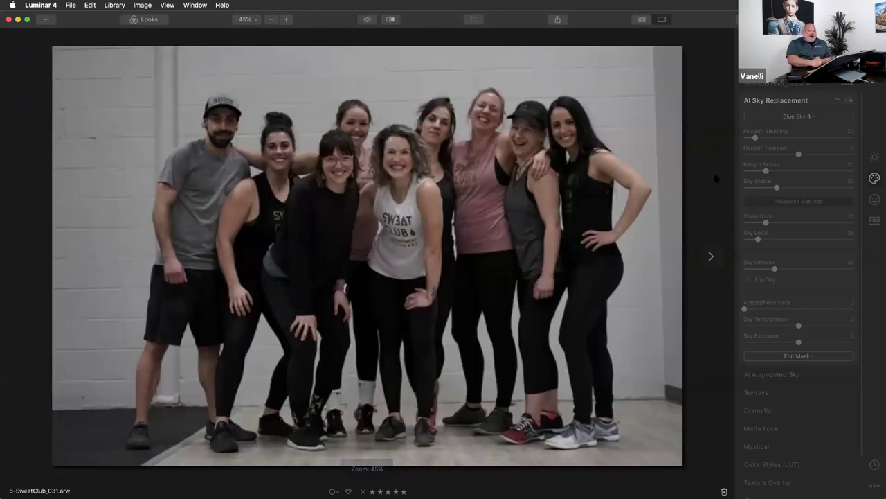
pyautogui.press('Left')
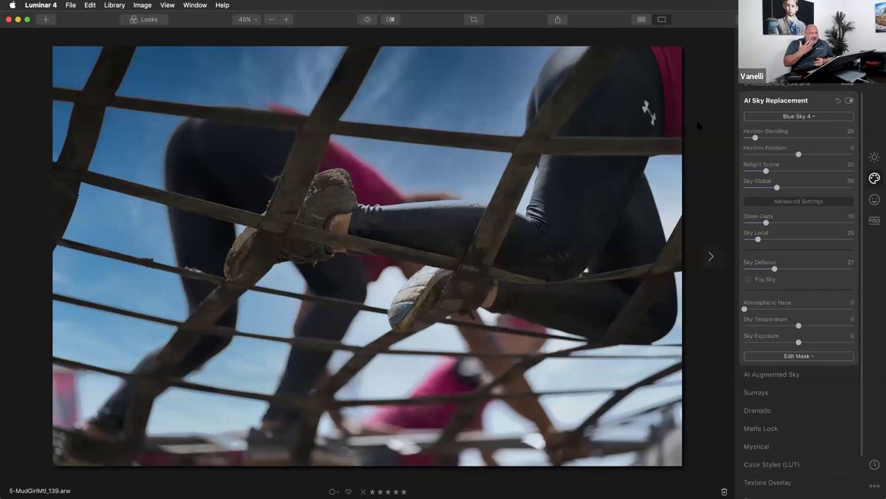
# Change the cargo-net photo's replacement sky to Blue Sky 3 and set Relight Scene to 34
pyautogui.click(849, 101)
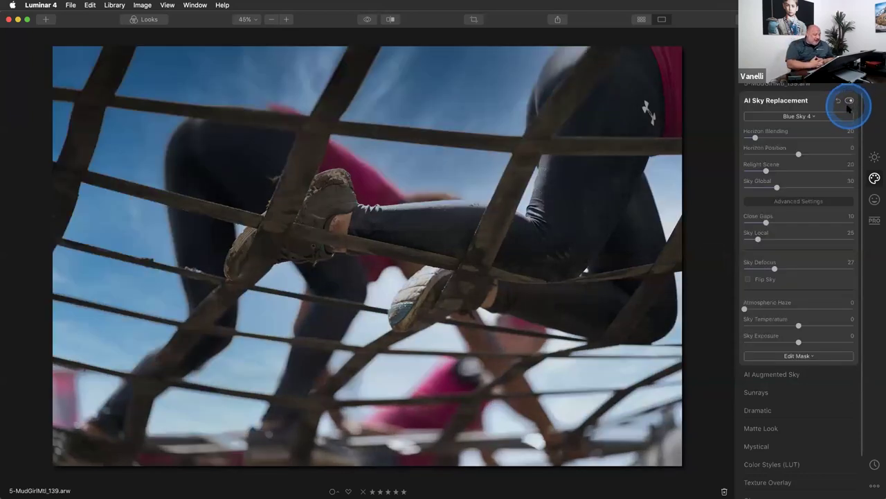
pyautogui.click(814, 116)
pyautogui.click(795, 177)
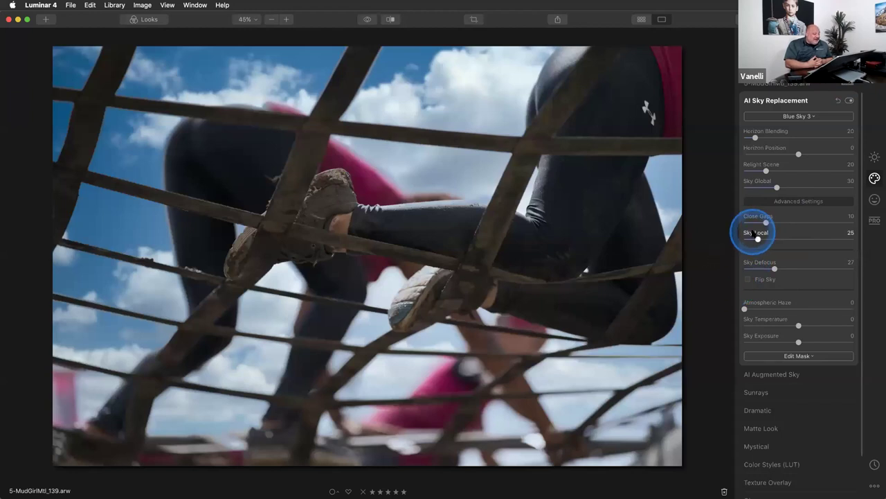
pyautogui.moveTo(764, 170); pyautogui.dragTo(787, 132)
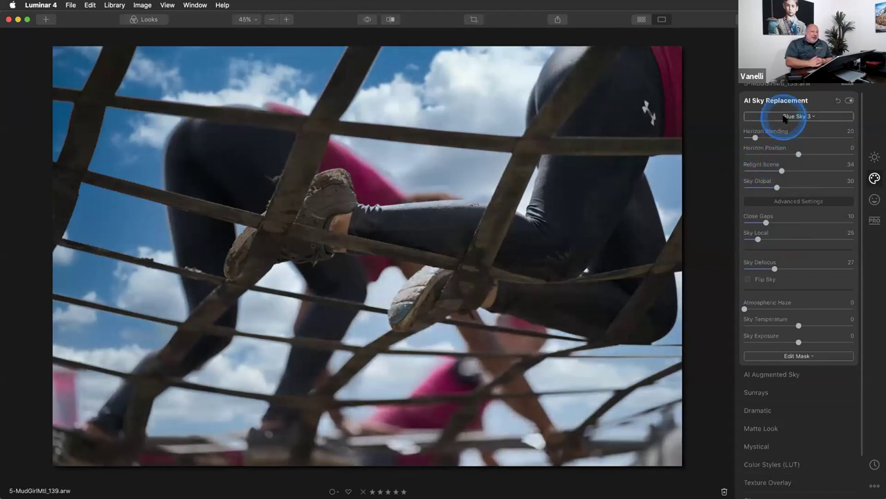
pyautogui.click(784, 118)
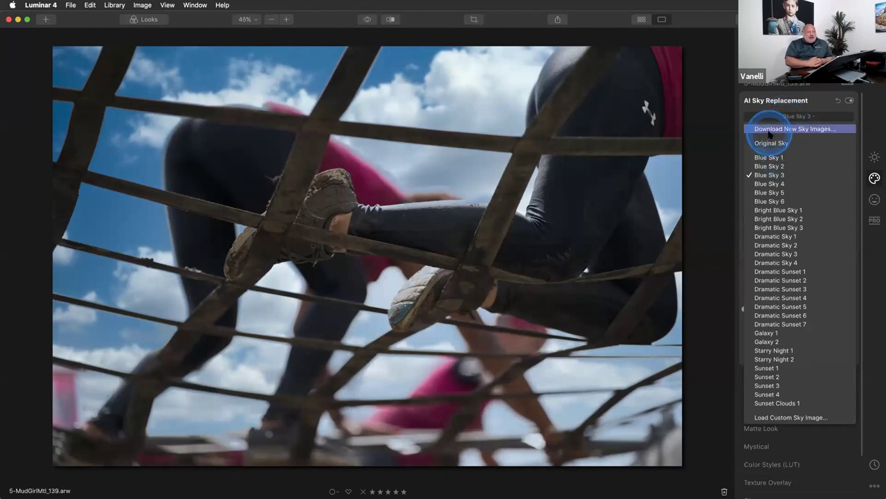
pyautogui.click(717, 50)
# Switch back to the swordsman photo and try Sunset 3 as its replacement sky
pyautogui.press('Left')
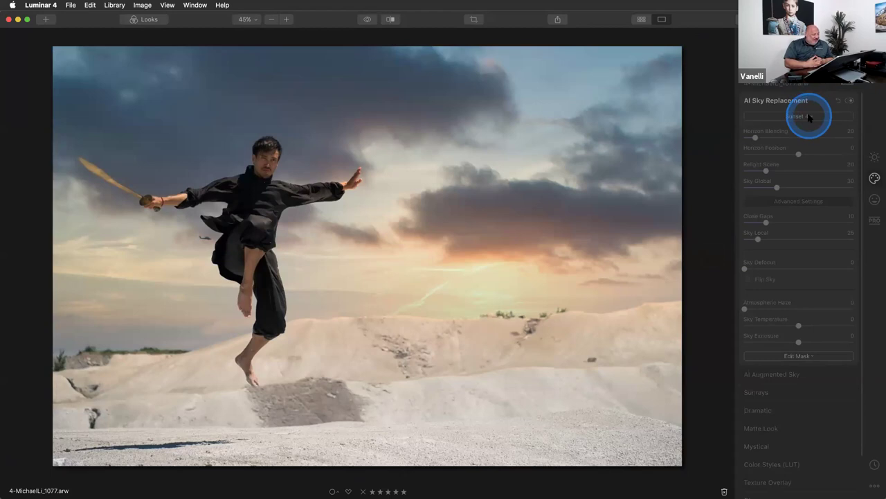
pyautogui.click(809, 118)
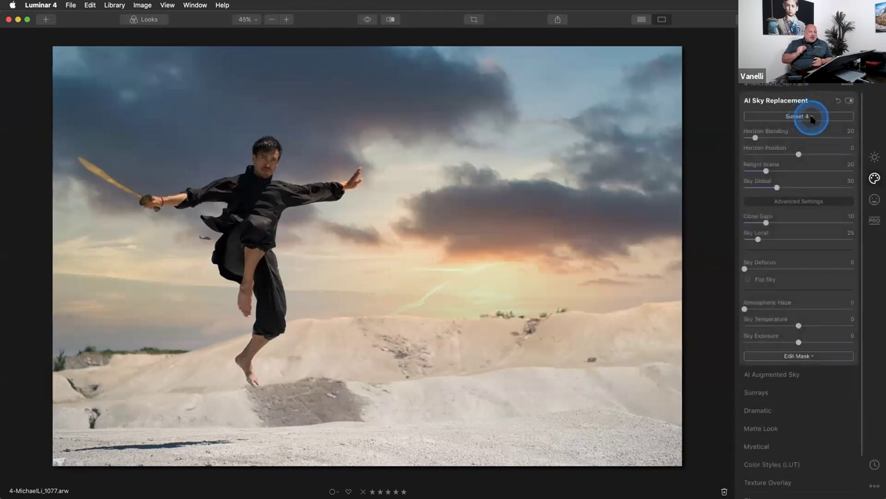
pyautogui.click(811, 118)
pyautogui.click(771, 386)
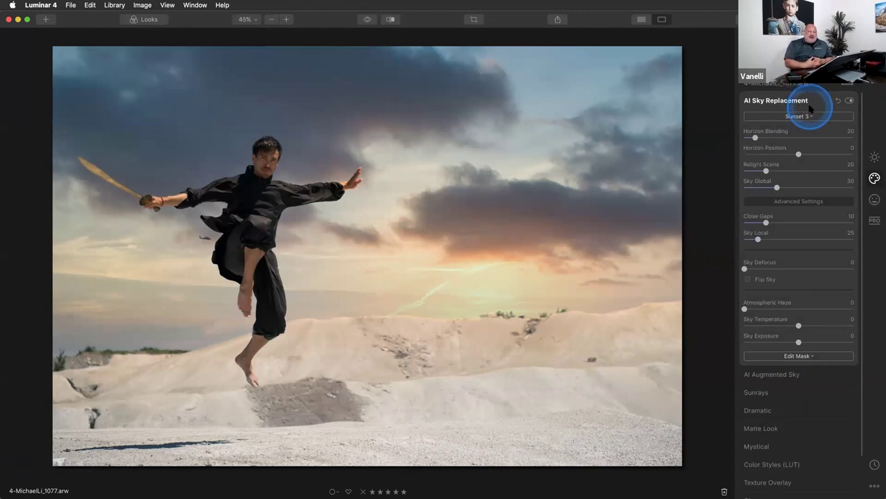
pyautogui.click(802, 118)
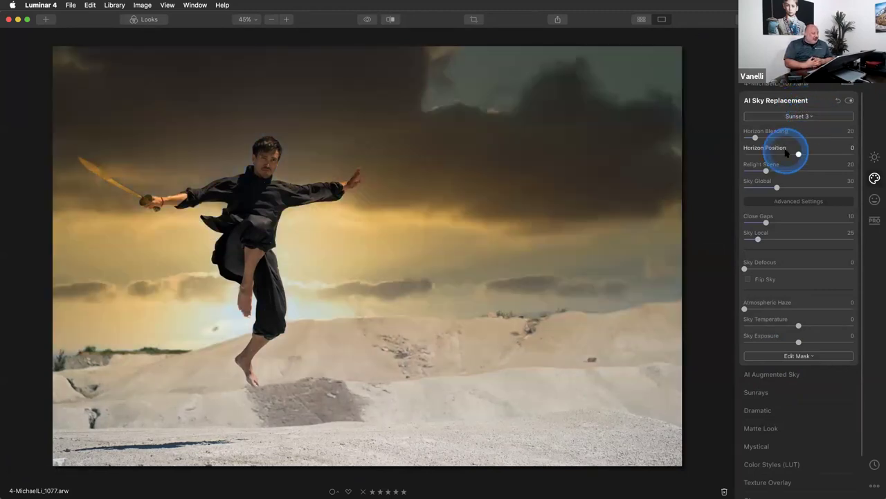
# Change the swordsman photo's sky to Sunset 2, with Close Gaps at 24 and Sky Temperature at -47
pyautogui.click(805, 116)
pyautogui.click(766, 376)
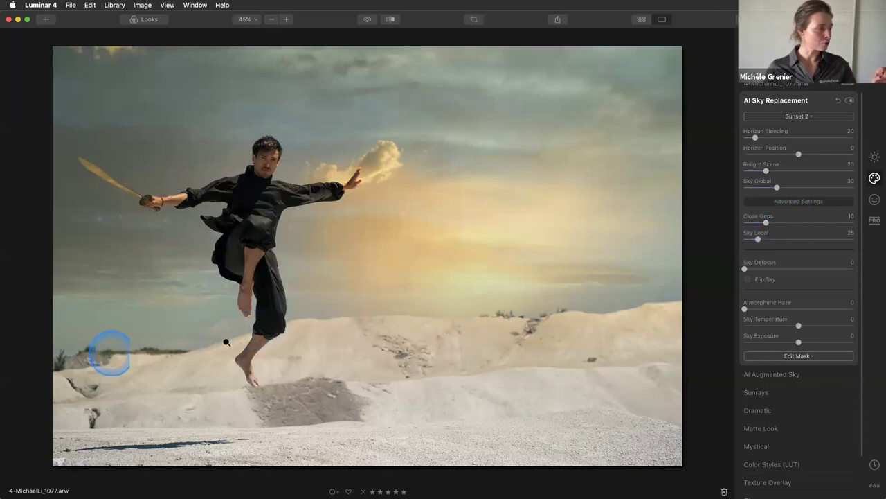
pyautogui.moveTo(765, 222); pyautogui.dragTo(797, 223)
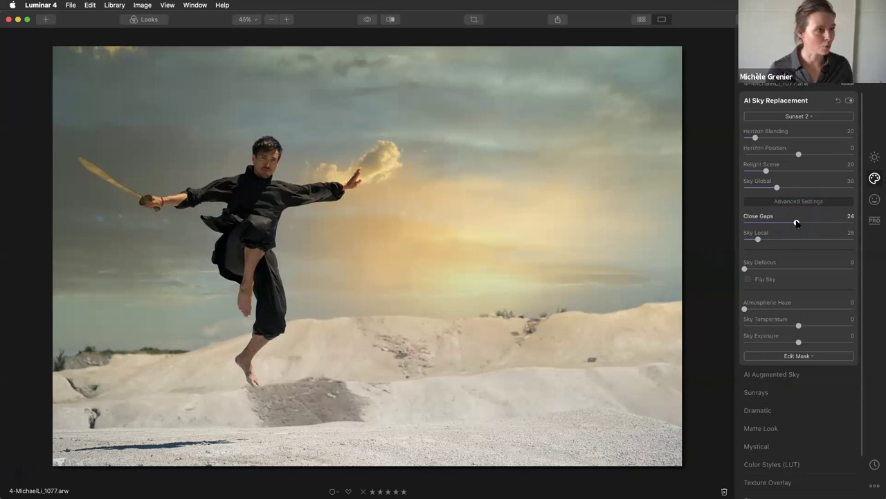
pyautogui.moveTo(798, 324); pyautogui.dragTo(773, 326)
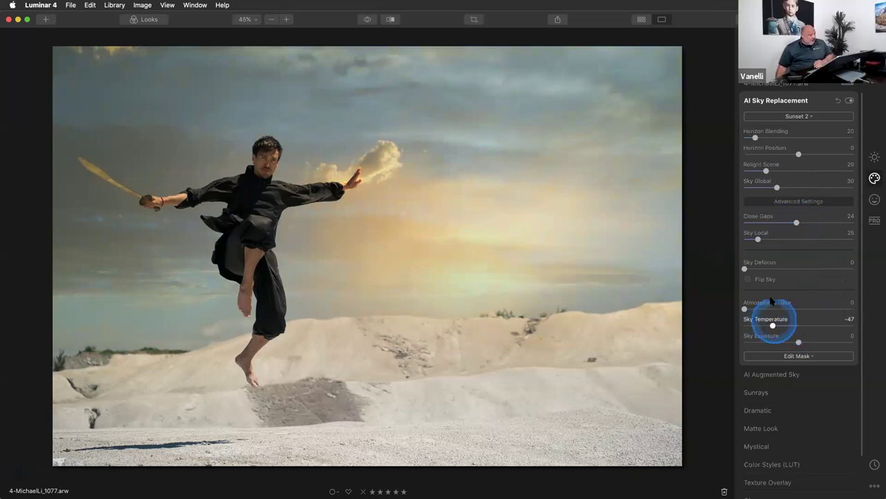
# Return to the gallery and open the photo of the leaping dancer for editing
pyautogui.click(654, 27)
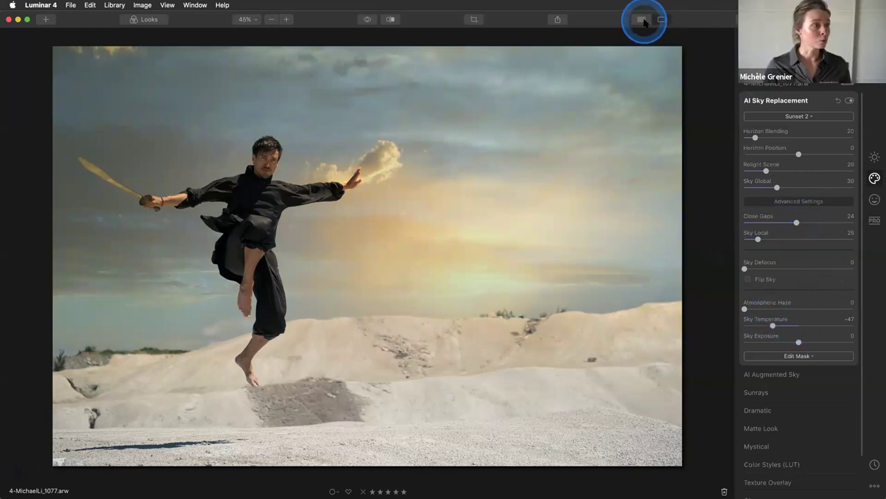
pyautogui.click(642, 21)
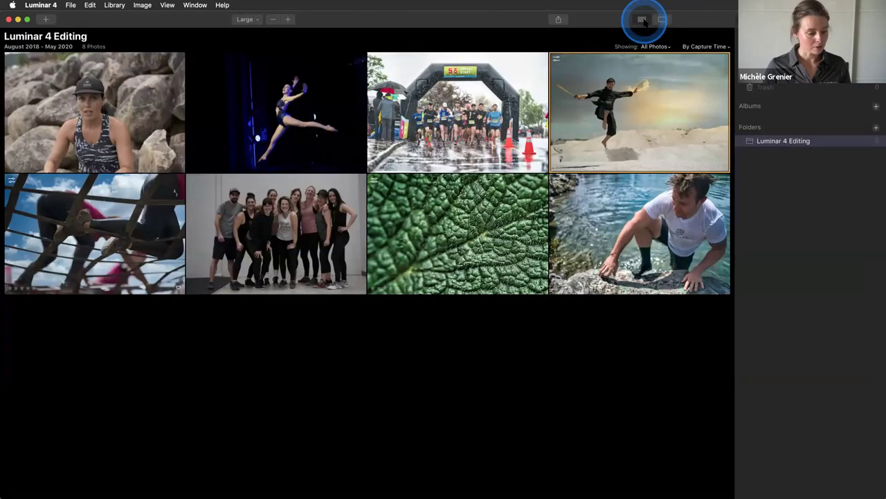
pyautogui.click(278, 101)
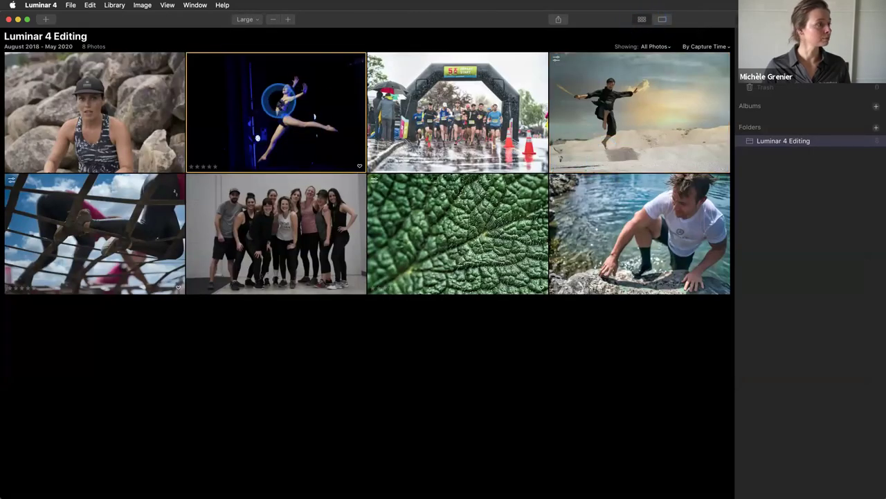
pyautogui.doubleClick(279, 101)
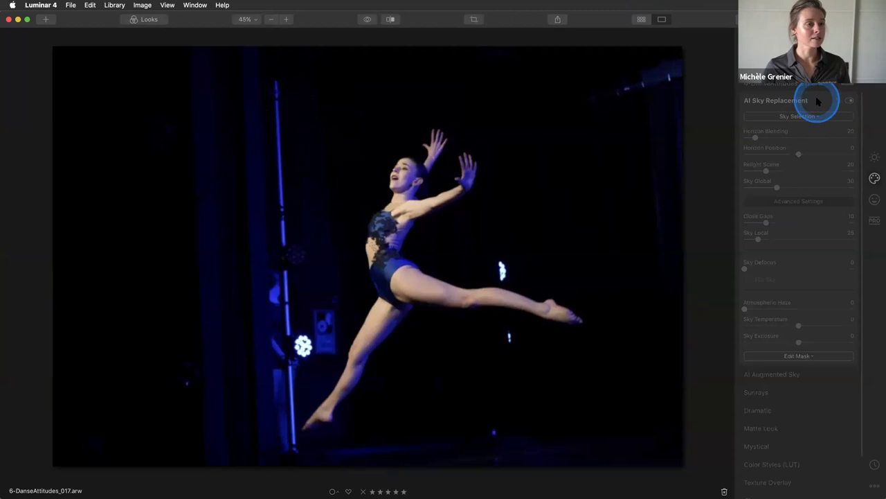
# Add Sunrays to the dancer photo with the Amount set to 47
pyautogui.click(817, 101)
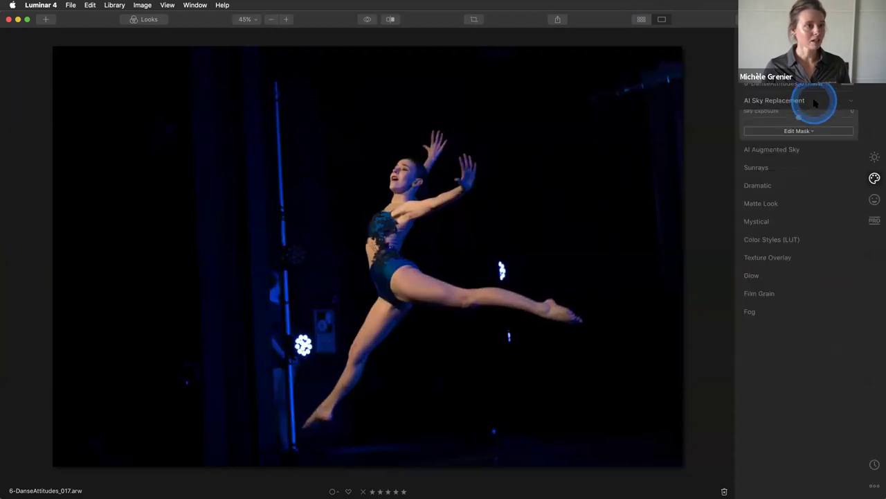
pyautogui.click(796, 139)
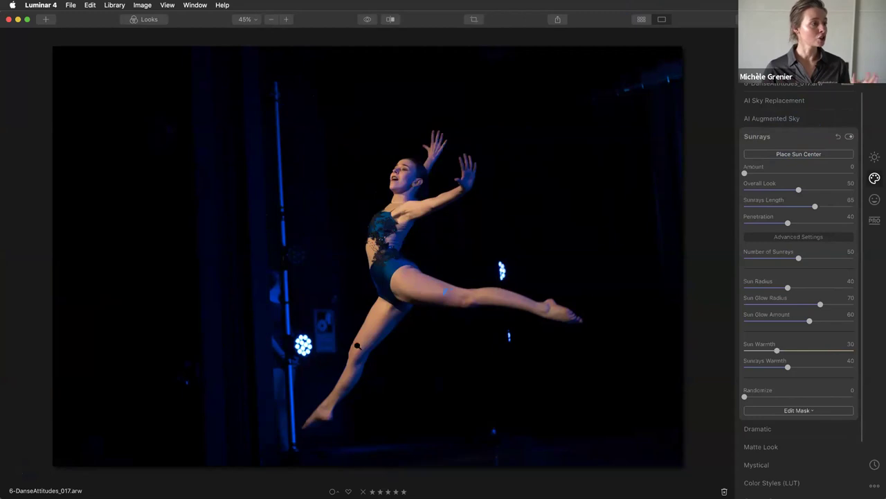
pyautogui.click(592, 247)
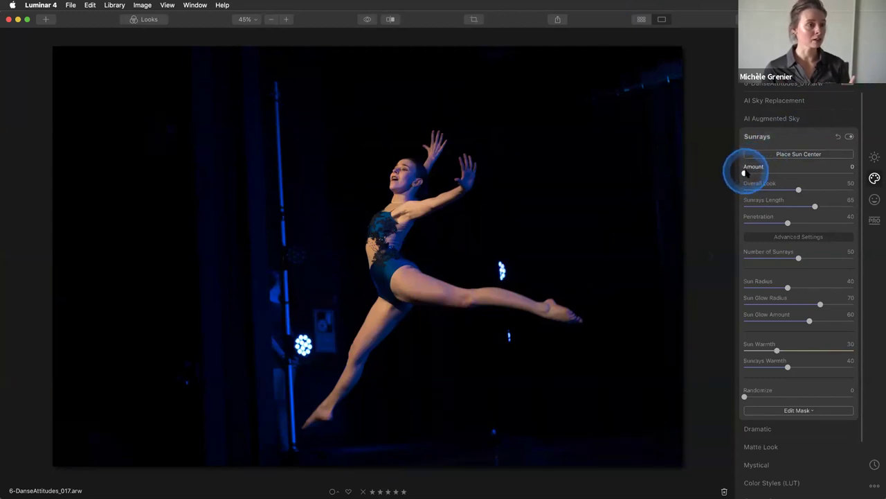
pyautogui.moveTo(745, 172); pyautogui.dragTo(797, 172)
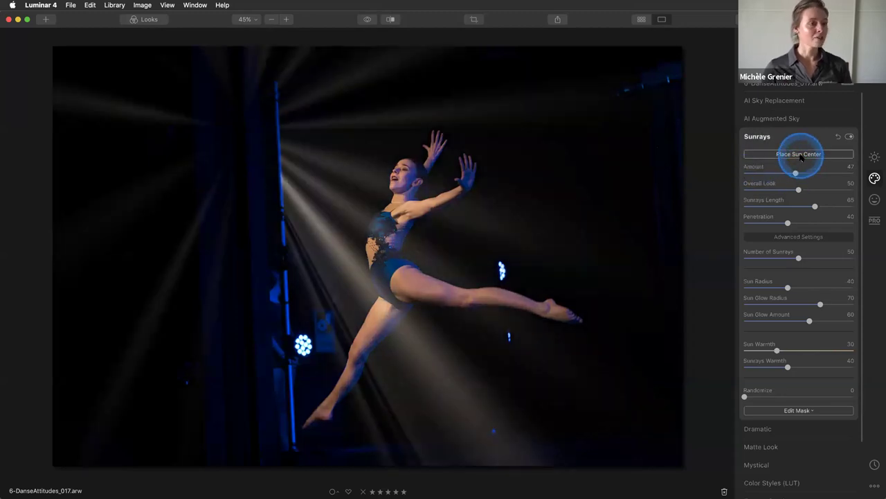
# Move the Sunrays centre onto the round stage light beside the dancer's back leg and reduce the Amount to 25
pyautogui.click(800, 155)
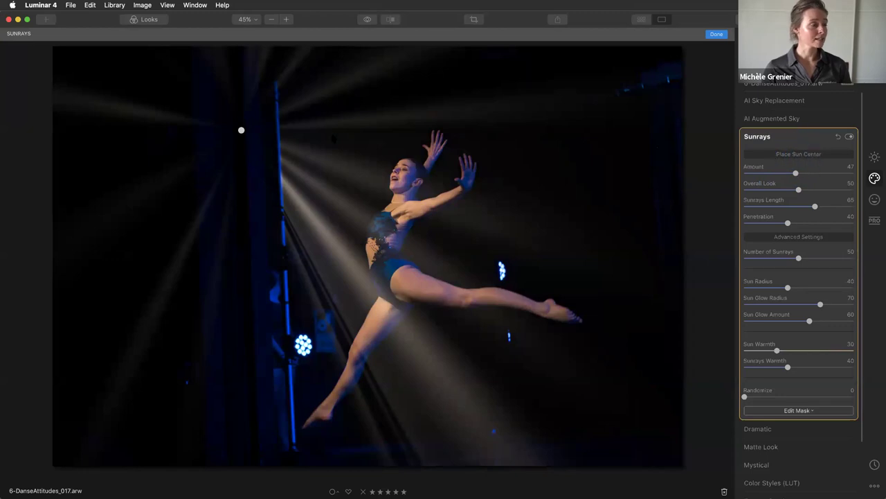
pyautogui.moveTo(241, 129); pyautogui.dragTo(245, 139)
pyautogui.moveTo(280, 310); pyautogui.dragTo(302, 343)
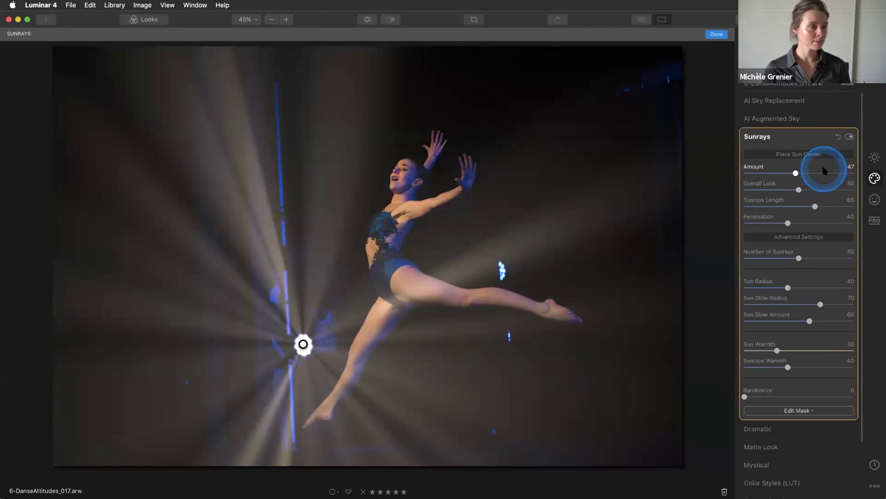
pyautogui.moveTo(796, 173); pyautogui.dragTo(772, 173)
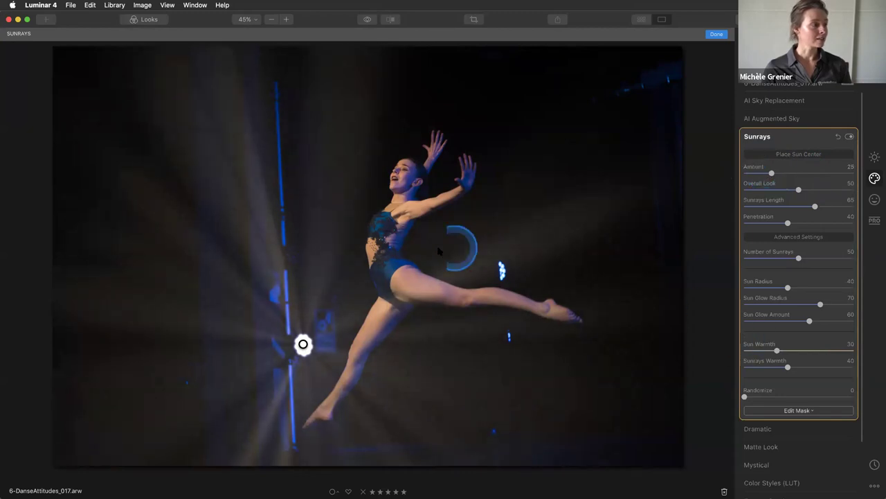
# Set Sunrays Warmth to 0 and Randomize to 30 on the dancer photo
pyautogui.click(788, 366)
pyautogui.moveTo(745, 368)
pyautogui.mouseDown()
pyautogui.moveTo(729, 365)
pyautogui.moveTo(735, 356)
pyautogui.mouseUp()
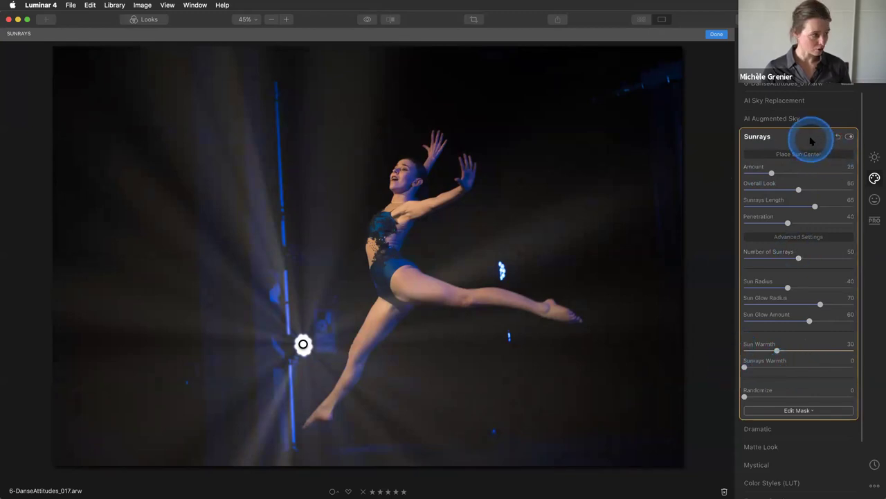
pyautogui.moveTo(754, 397); pyautogui.dragTo(777, 397)
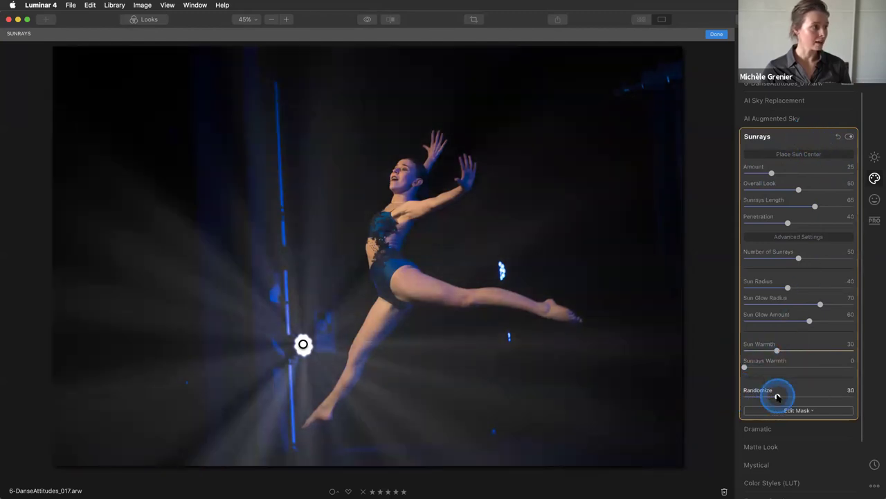
# Compare the dancer photo with Sunrays switched off and on
pyautogui.click(849, 138)
pyautogui.click(849, 137)
pyautogui.click(850, 138)
pyautogui.click(849, 137)
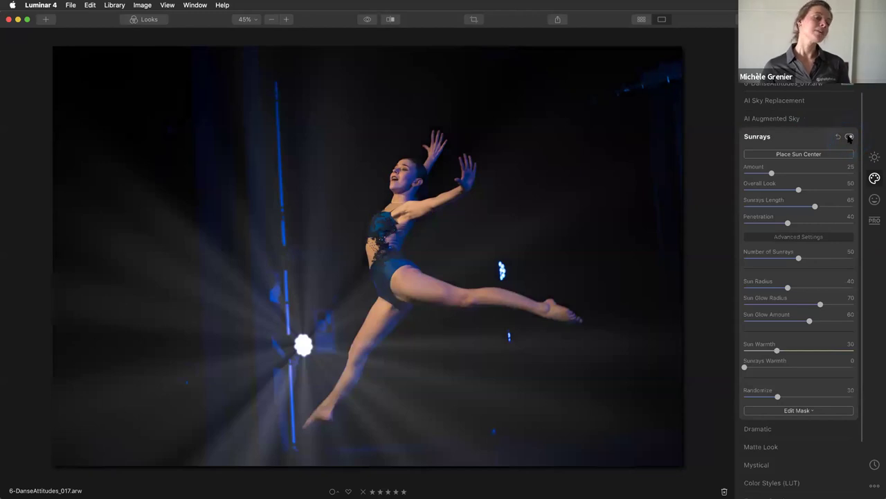
# Lower the Sunrays Amount to 20 and compare the dancer photo with and without the effect
pyautogui.moveTo(772, 173); pyautogui.dragTo(766, 175)
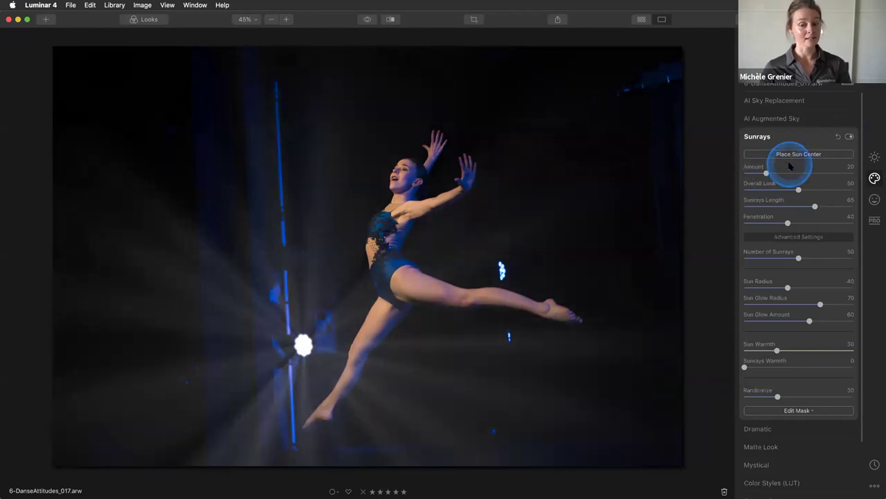
pyautogui.click(850, 137)
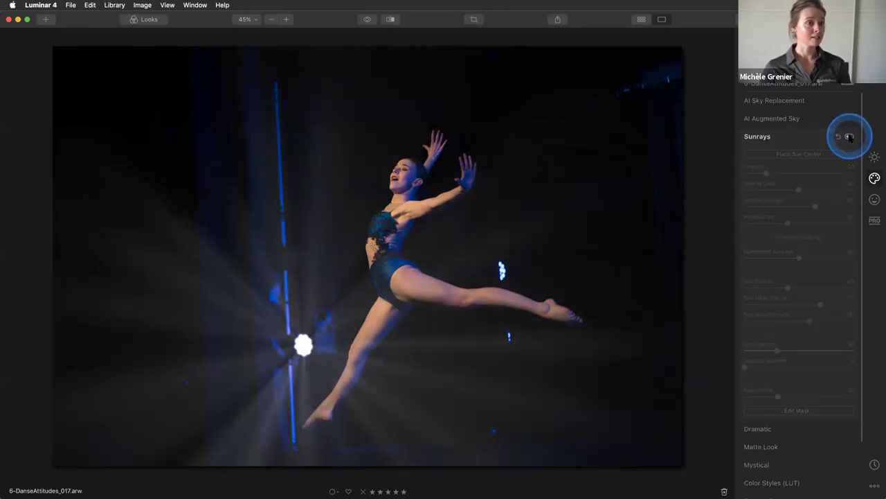
pyautogui.click(850, 137)
pyautogui.click(850, 137)
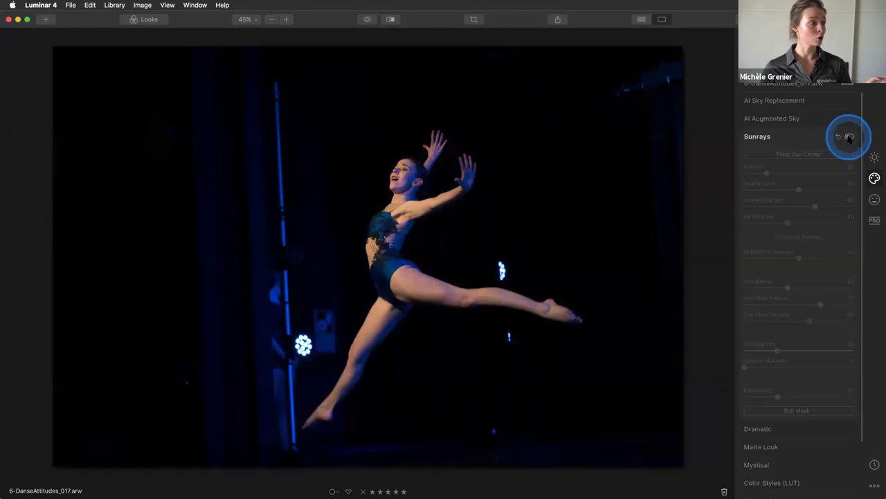
pyautogui.click(850, 137)
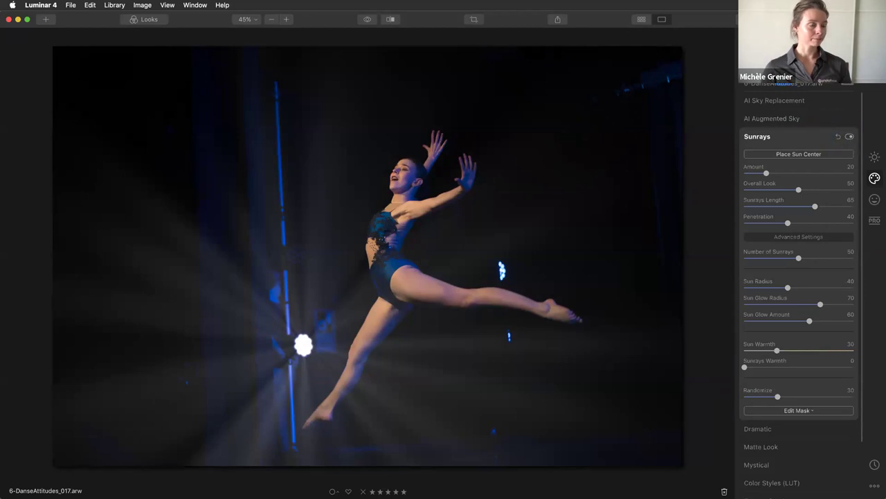
# Return to the gallery and open the photo of the woman in a cap in front of the rocks
pyautogui.click(641, 19)
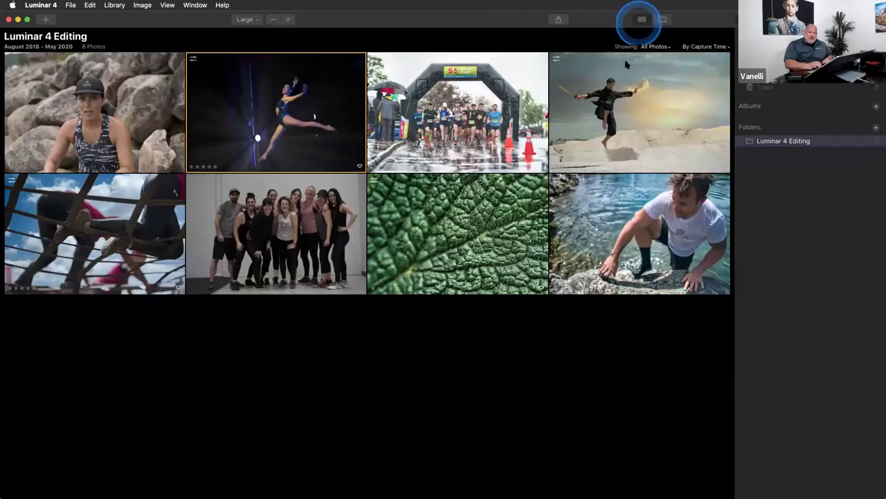
pyautogui.click(315, 126)
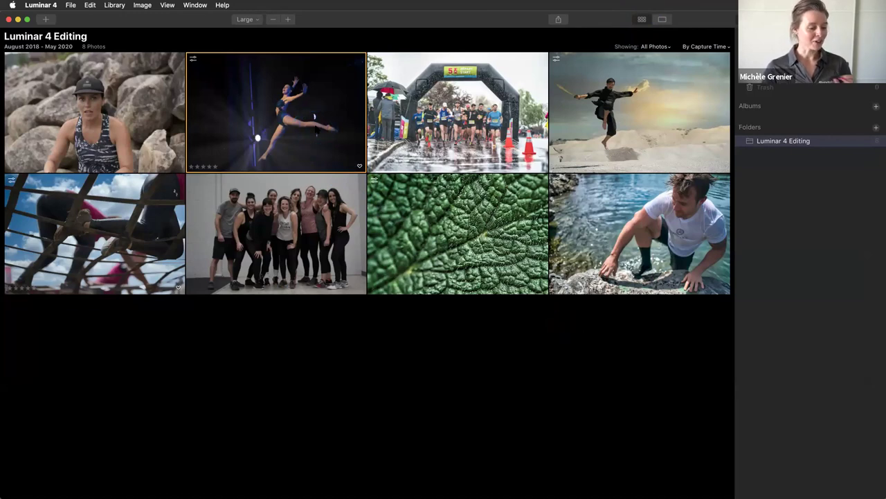
pyautogui.click(148, 103)
pyautogui.doubleClick(148, 103)
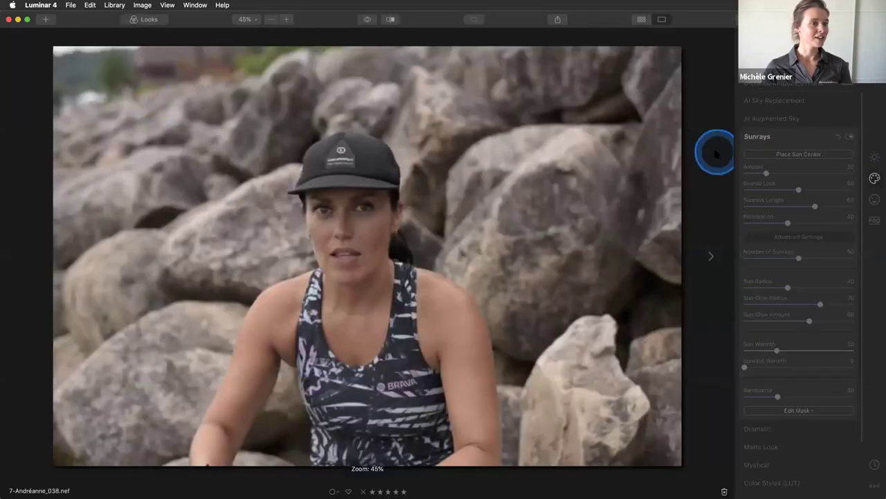
# Show the Portrait tools for the woman's photo and collapse the AI Portrait Enhancer settings
pyautogui.click(875, 200)
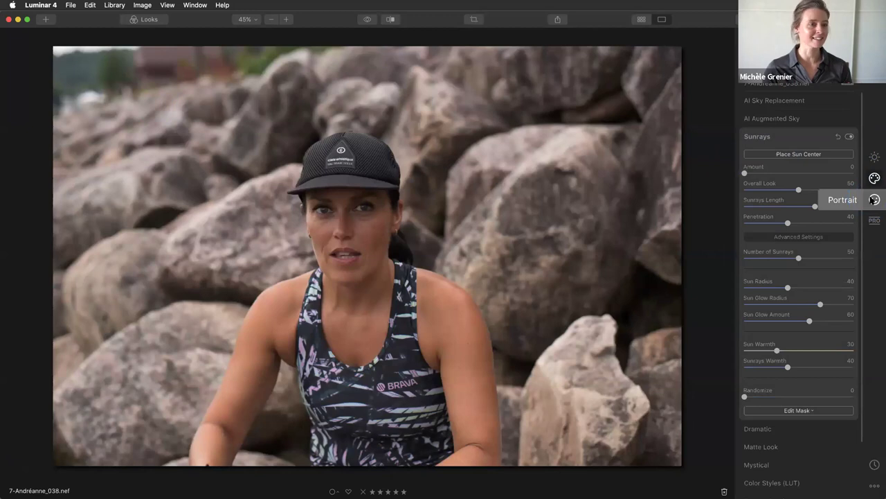
pyautogui.click(875, 200)
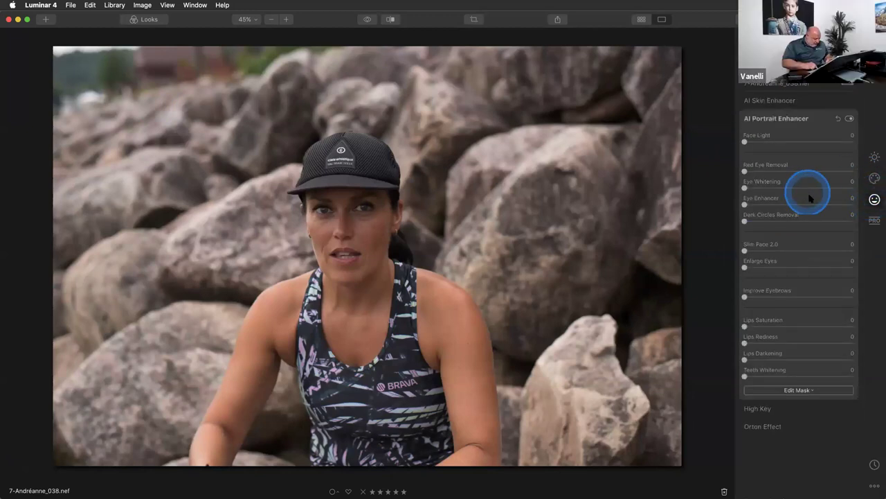
pyautogui.click(753, 99)
pyautogui.click(746, 118)
pyautogui.click(824, 125)
pyautogui.click(788, 118)
pyautogui.click(875, 199)
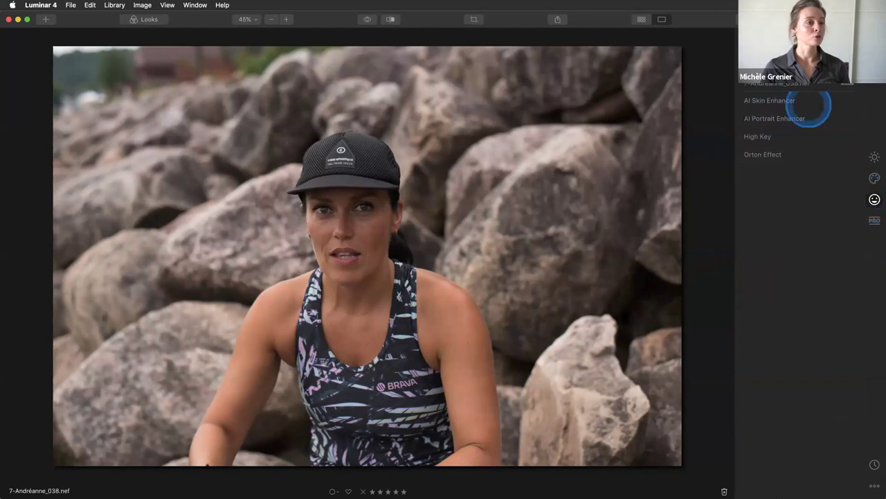
# Apply AI Skin Enhancer to the woman's face with the Amount set to 100
pyautogui.click(367, 243)
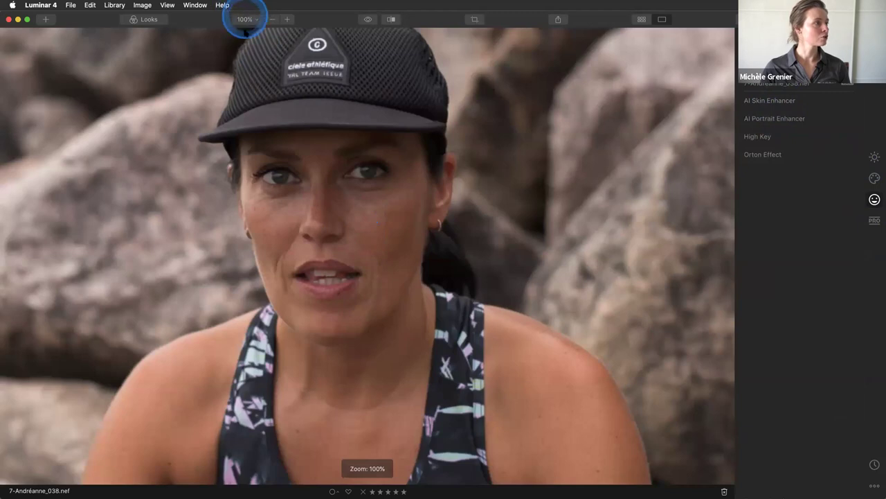
pyautogui.click(245, 19)
pyautogui.click(242, 72)
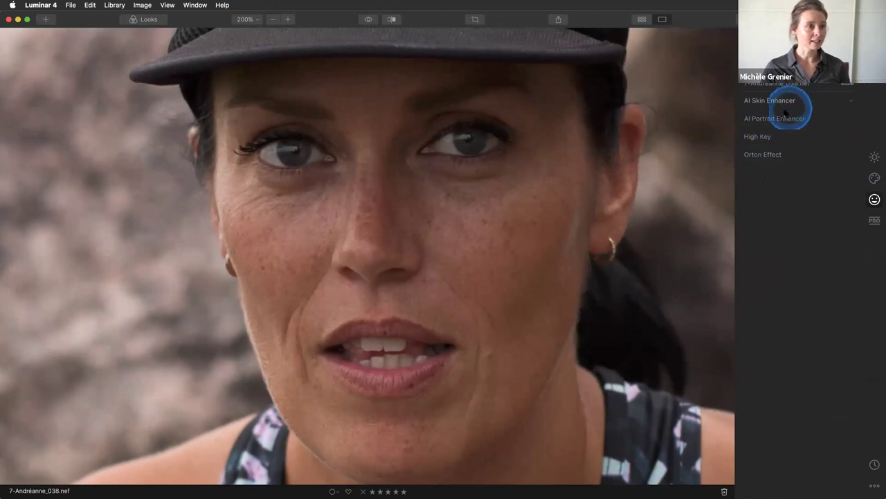
pyautogui.click(774, 102)
pyautogui.click(745, 121)
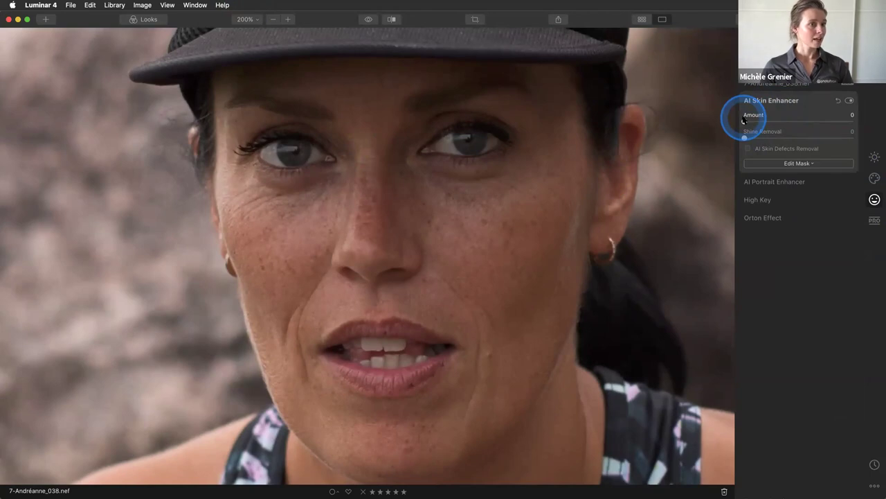
pyautogui.moveTo(744, 121); pyautogui.dragTo(865, 123)
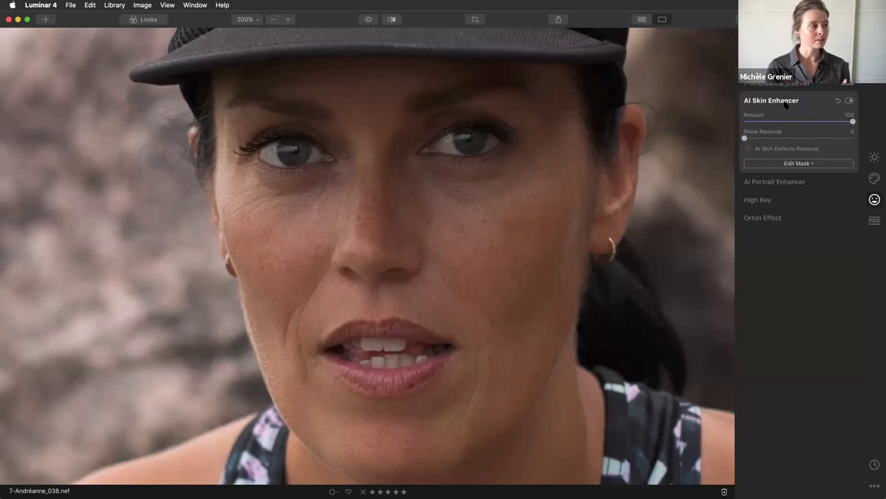
# Reduce the AI Skin Enhancer Amount to 39
pyautogui.click(853, 122)
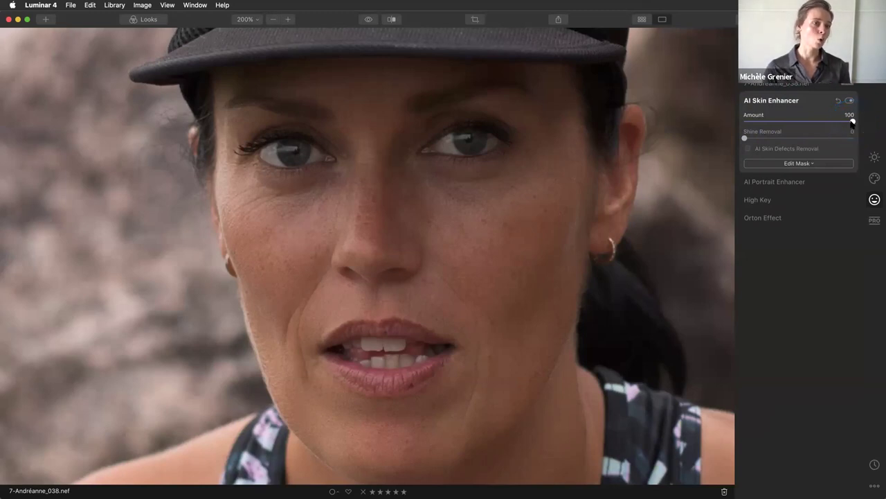
pyautogui.click(853, 122)
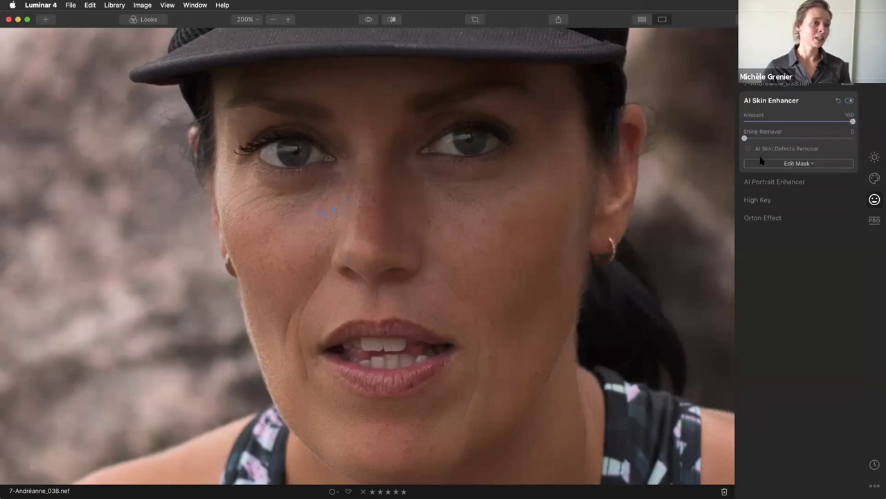
pyautogui.click(851, 121)
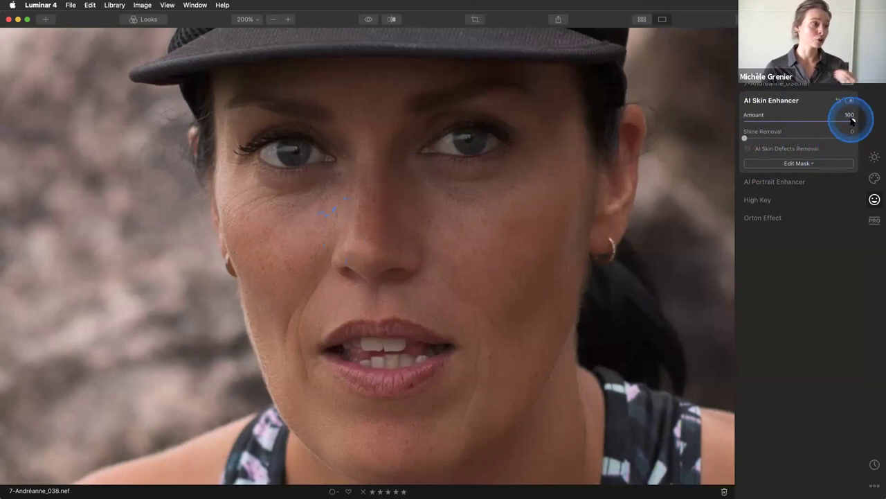
pyautogui.moveTo(852, 122); pyautogui.dragTo(781, 122)
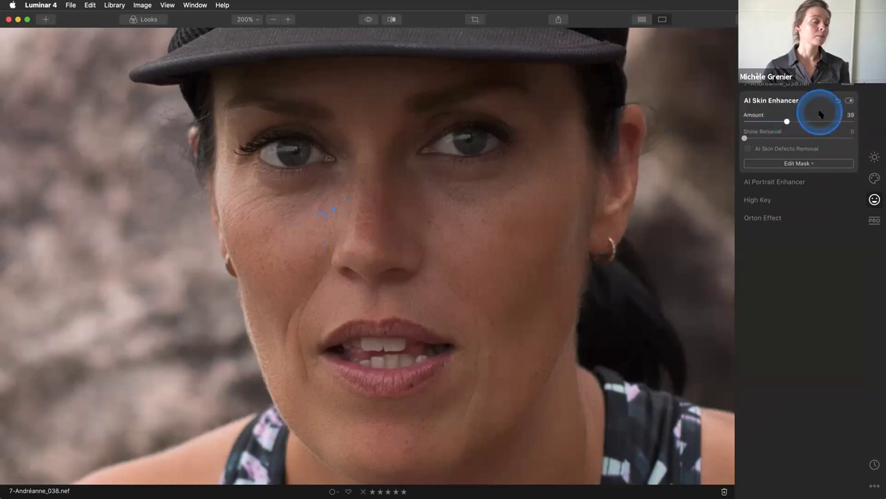
# Compare the woman's skin with AI Skin Enhancer switched off and on
pyautogui.click(850, 100)
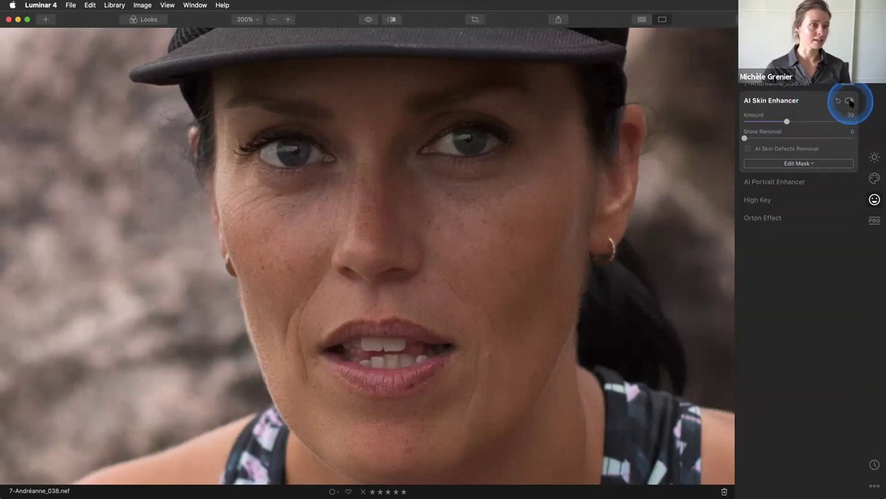
pyautogui.click(850, 101)
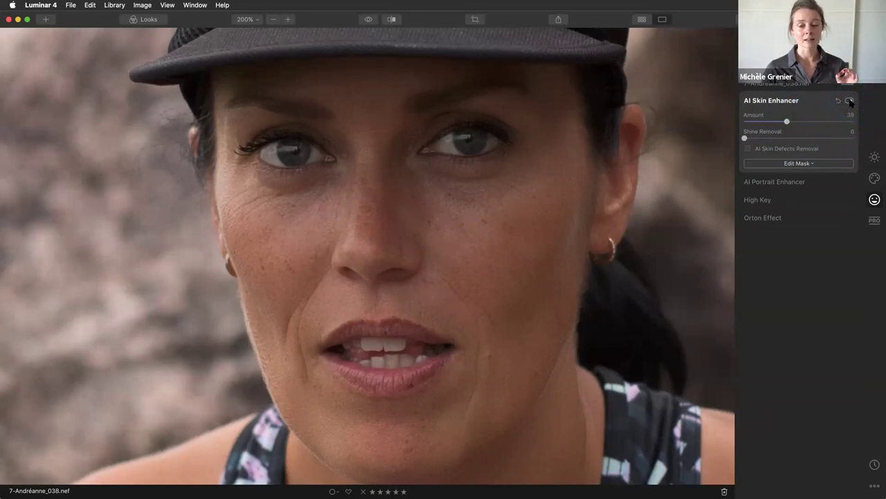
pyautogui.click(850, 101)
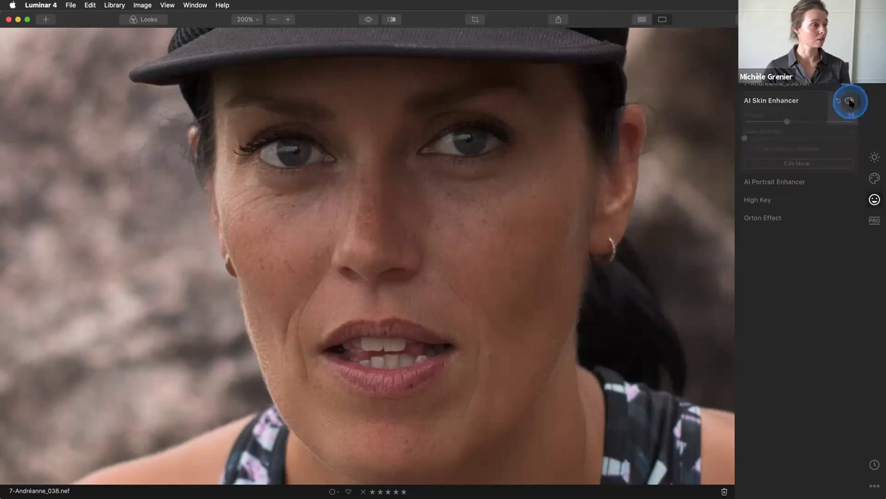
pyautogui.click(850, 102)
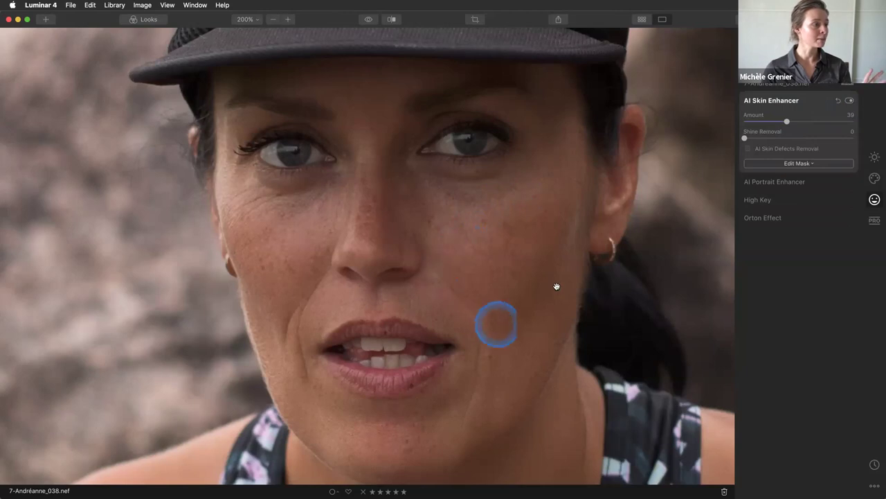
pyautogui.click(850, 101)
pyautogui.click(850, 101)
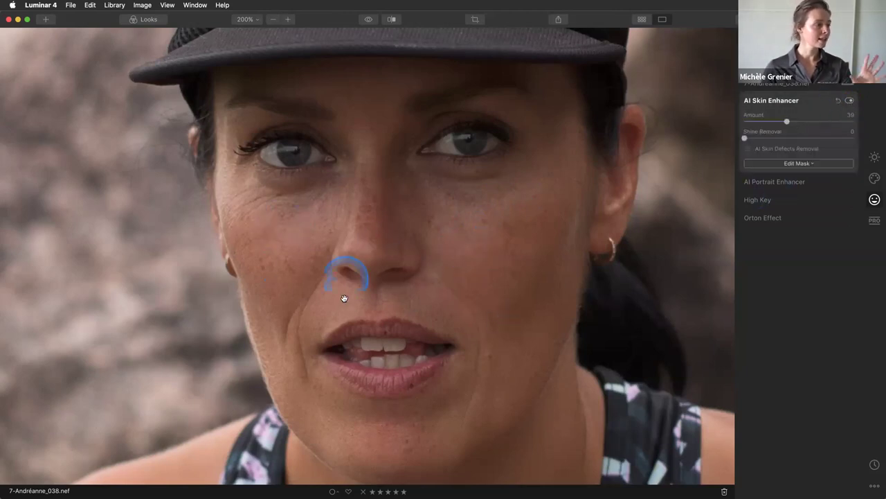
pyautogui.click(850, 102)
pyautogui.click(851, 102)
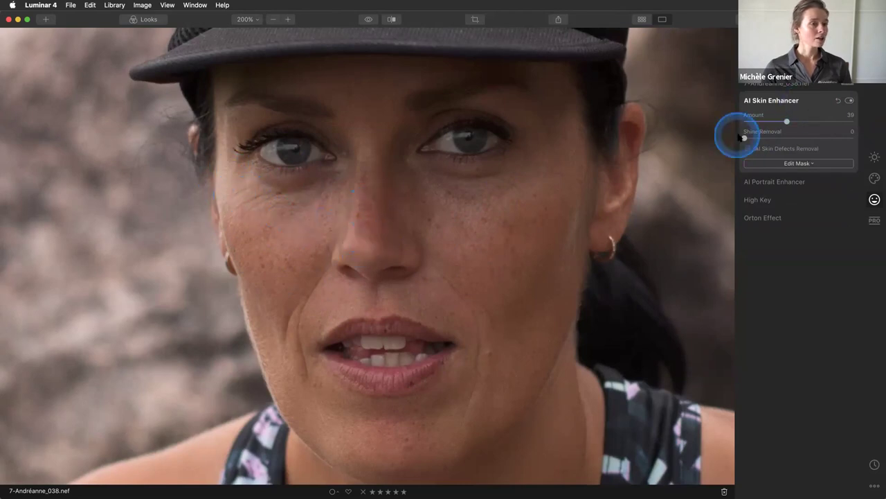
# Set Shine Removal to 67, compare the face with and without AI Skin Enhancer, and collapse its settings
pyautogui.moveTo(744, 138); pyautogui.dragTo(819, 139)
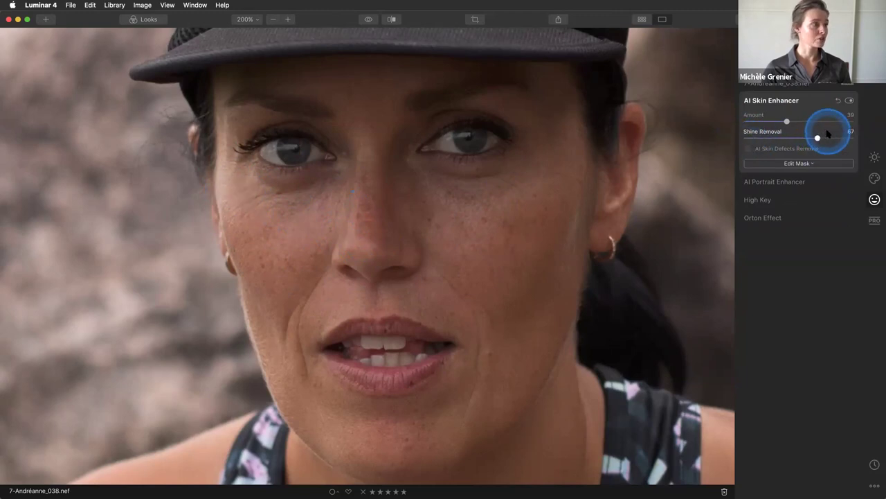
pyautogui.click(850, 101)
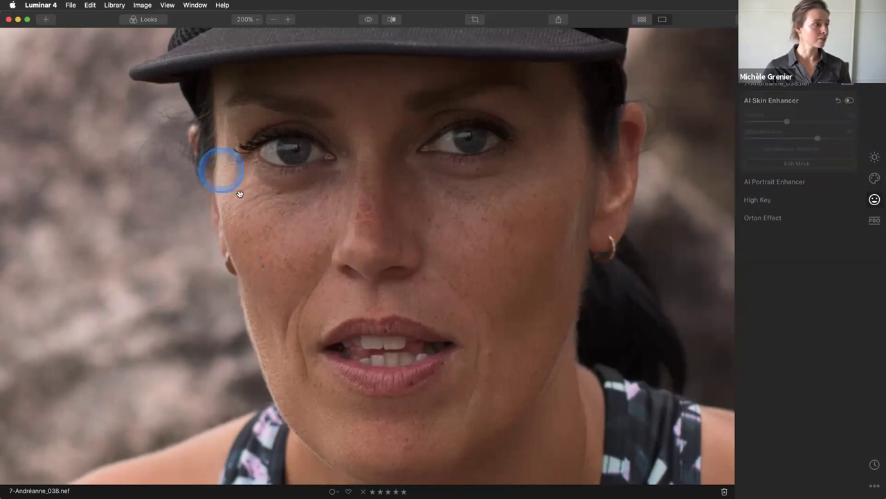
pyautogui.click(850, 101)
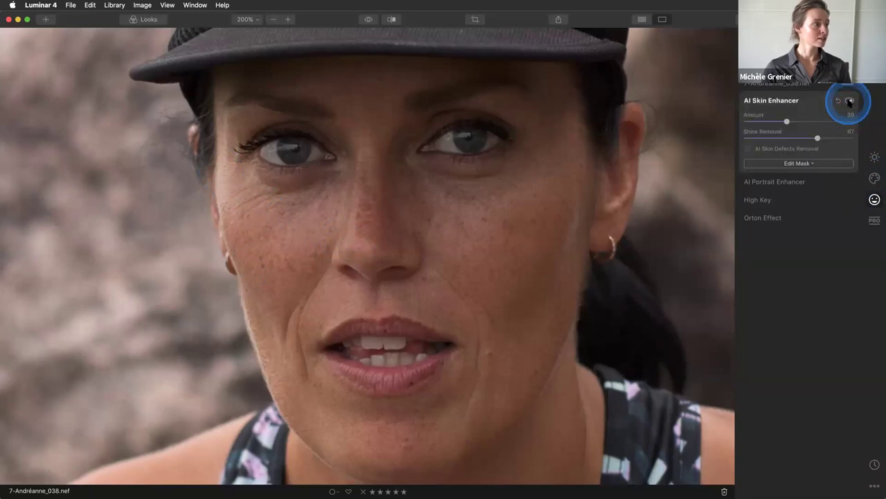
pyautogui.click(850, 102)
pyautogui.click(850, 101)
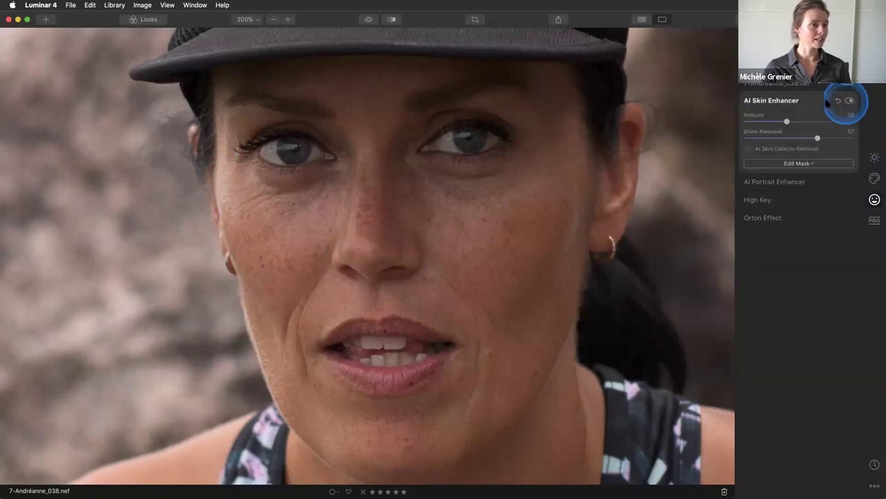
pyautogui.click(815, 101)
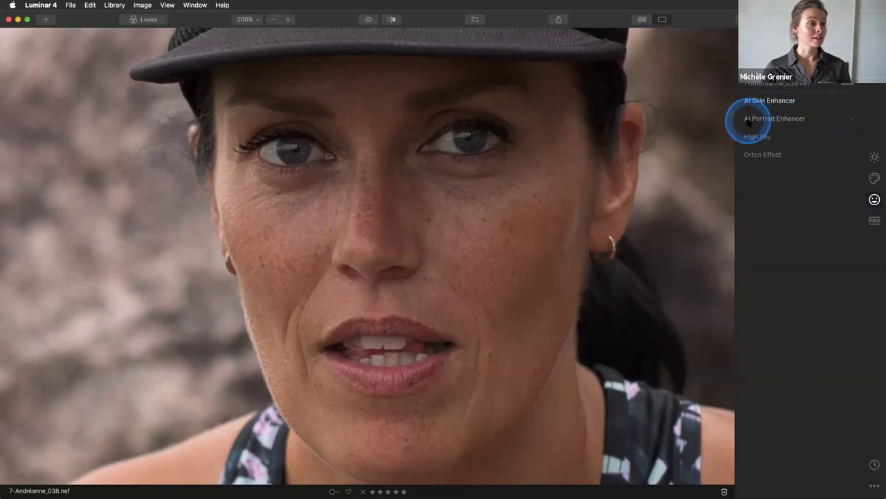
# Set Face Light to 100 in AI Portrait Enhancer and compare the whole photo with the effect off and on
pyautogui.click(770, 119)
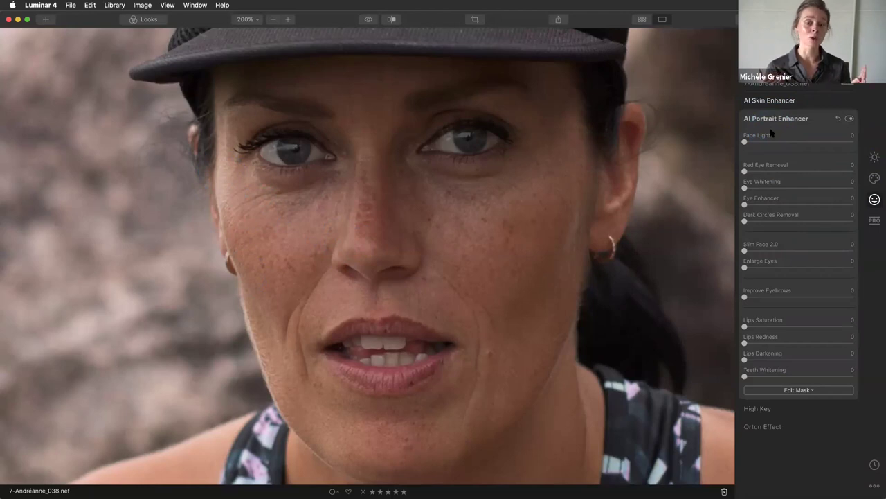
pyautogui.moveTo(771, 132); pyautogui.dragTo(852, 142)
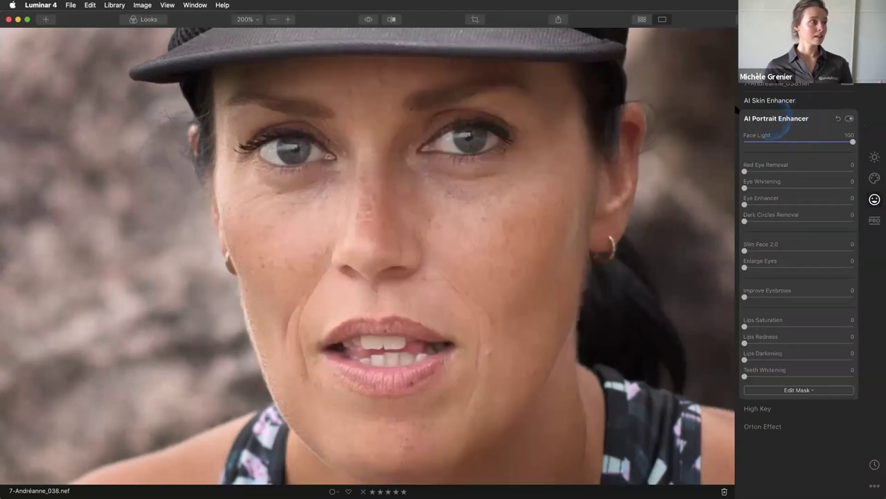
pyautogui.click(247, 20)
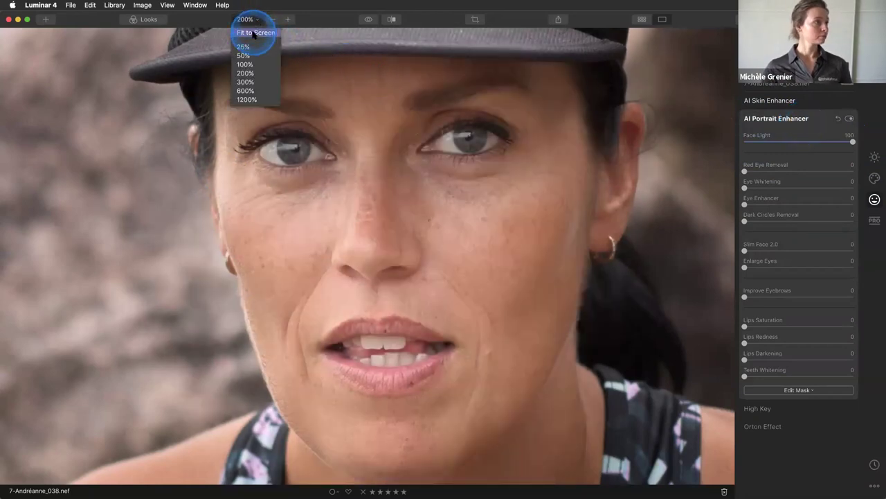
pyautogui.click(255, 32)
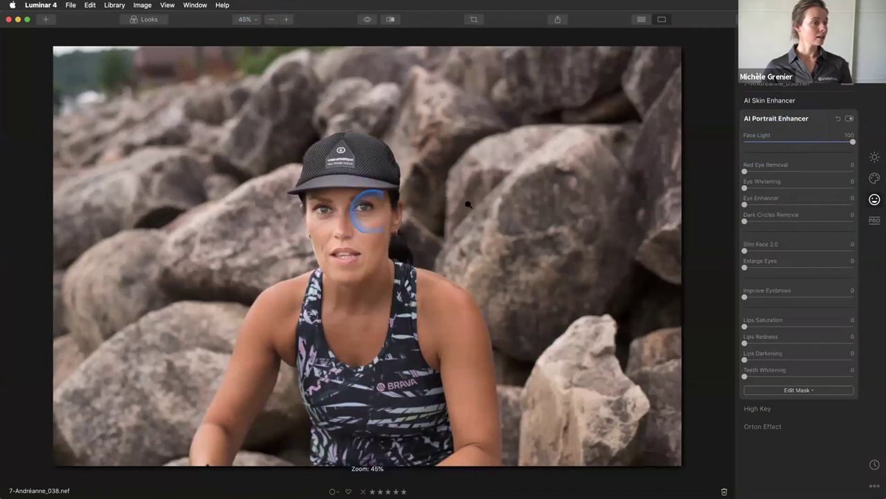
pyautogui.click(850, 118)
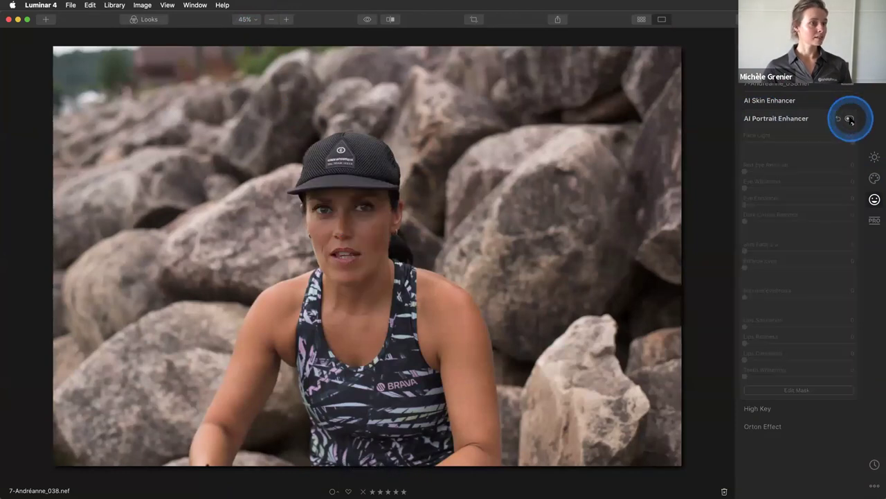
pyautogui.click(850, 119)
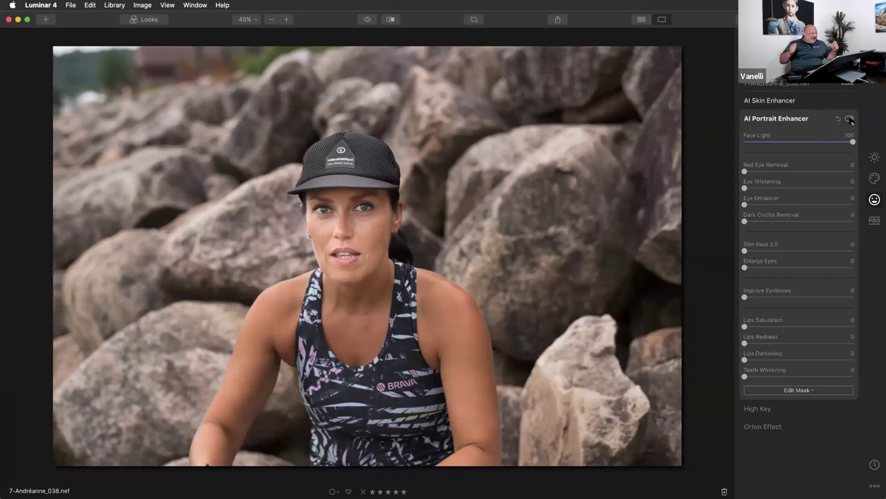
# Reduce Face Light to 48 while viewing the woman's face at 100%
pyautogui.moveTo(240, 20); pyautogui.dragTo(245, 63)
pyautogui.moveTo(340, 138); pyautogui.dragTo(420, 239)
pyautogui.moveTo(685, 162); pyautogui.dragTo(685, 162)
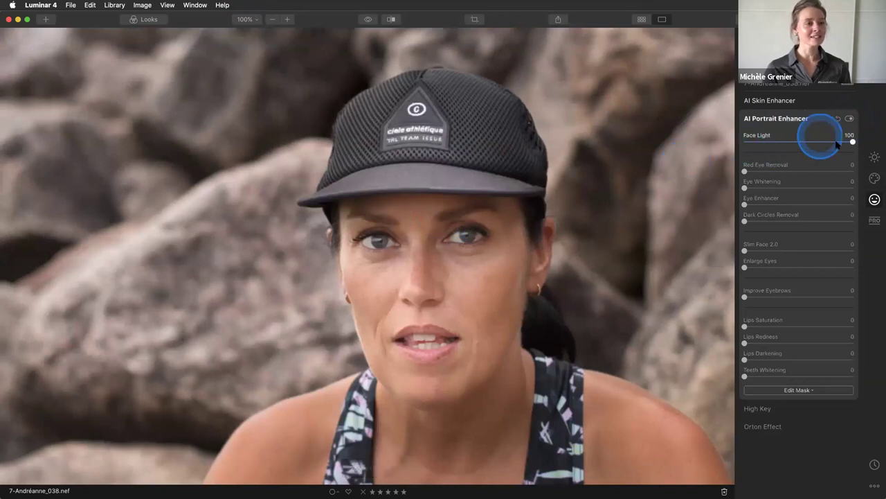
pyautogui.moveTo(851, 142); pyautogui.dragTo(797, 143)
pyautogui.moveTo(524, 208); pyautogui.dragTo(406, 126)
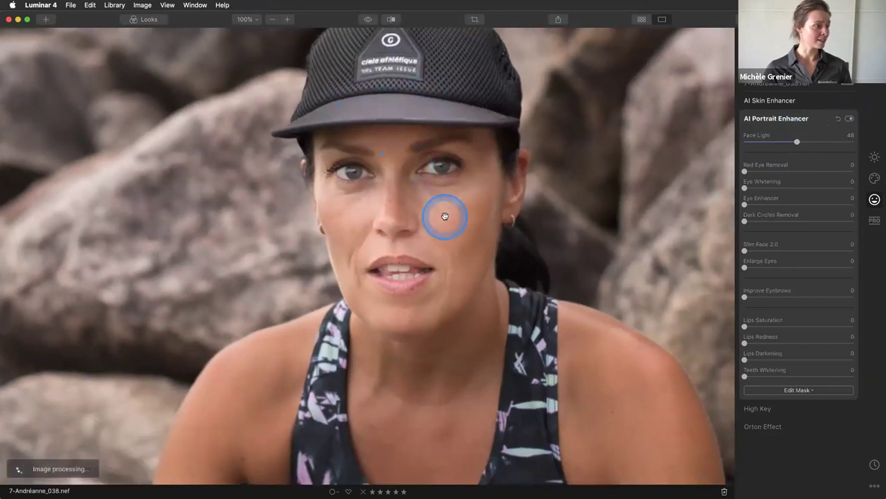
pyautogui.scroll(2, 242, 372)
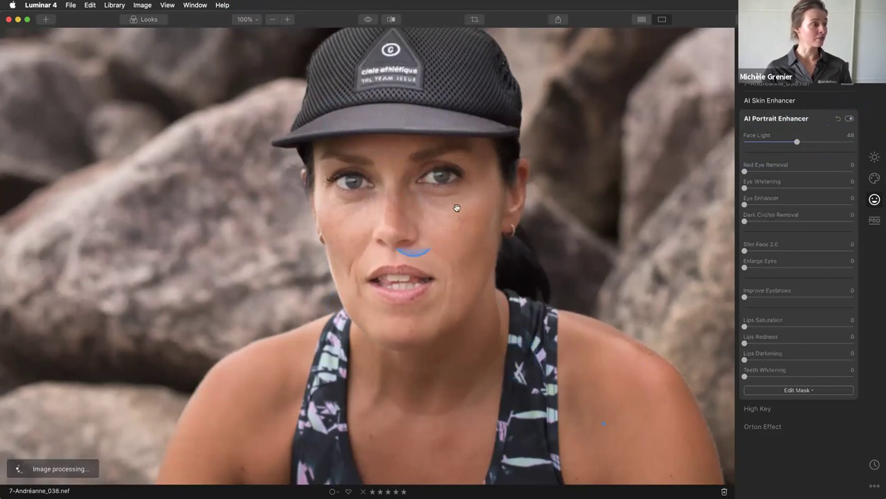
# Compare the woman's face with AI Portrait Enhancer switched off and on
pyautogui.click(850, 119)
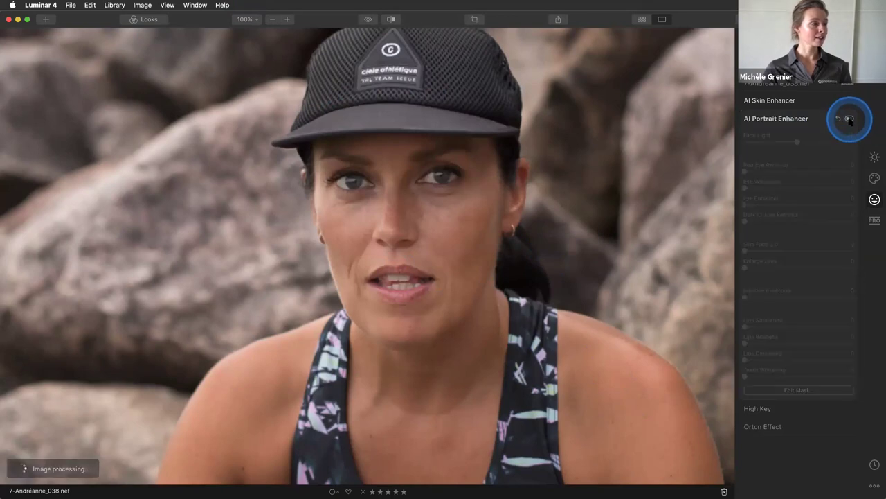
pyautogui.click(850, 119)
pyautogui.click(850, 119)
pyautogui.click(849, 119)
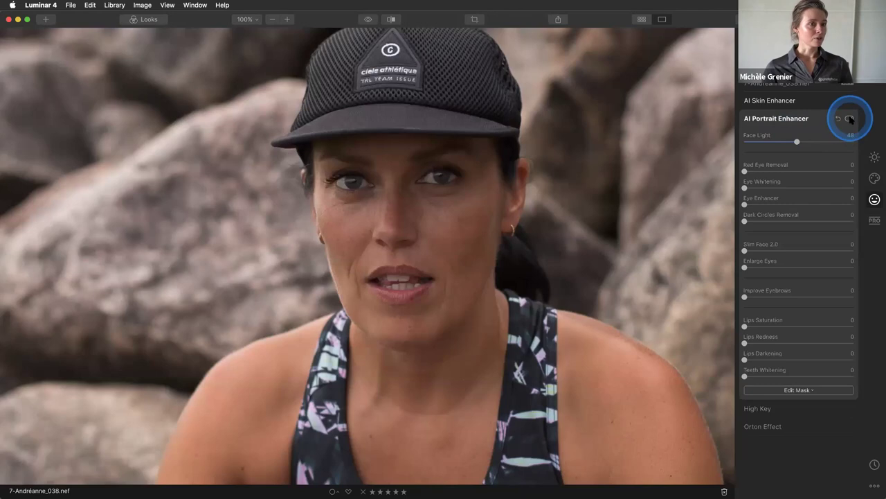
pyautogui.click(850, 119)
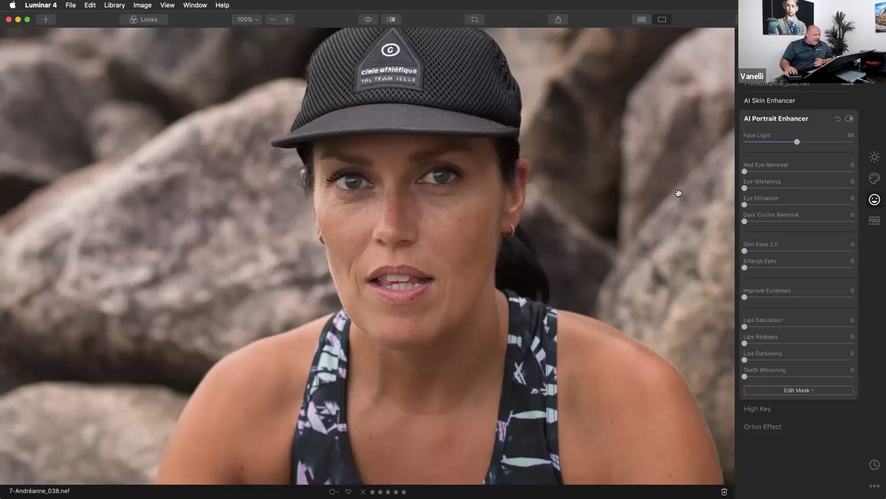
pyautogui.click(70, 5)
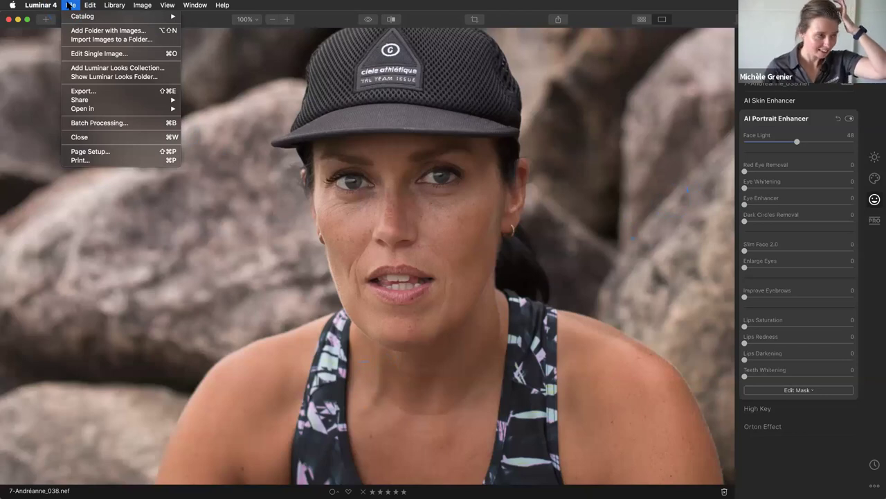
pyautogui.click(70, 5)
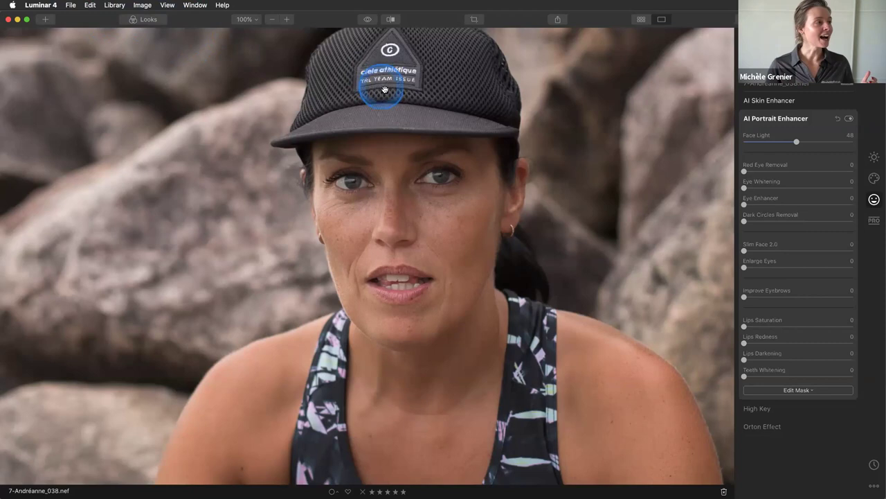
pyautogui.click(554, 212)
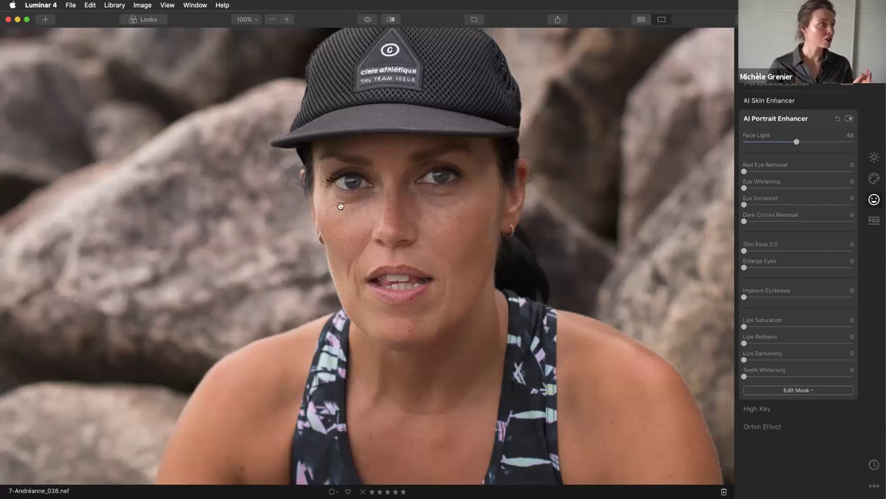
pyautogui.click(45, 19)
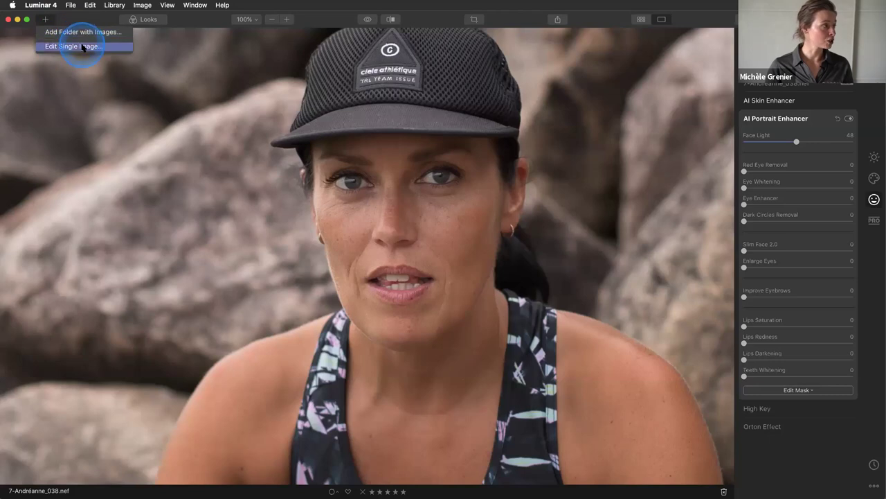
pyautogui.click(88, 23)
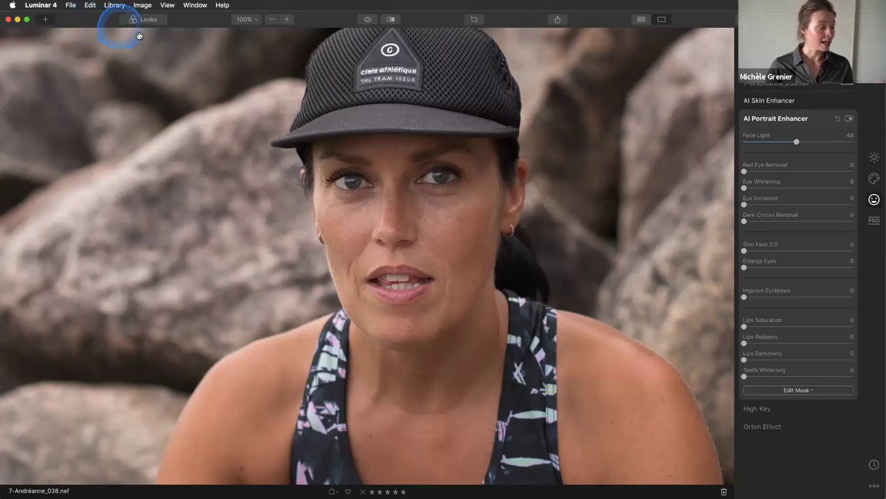
pyautogui.click(495, 240)
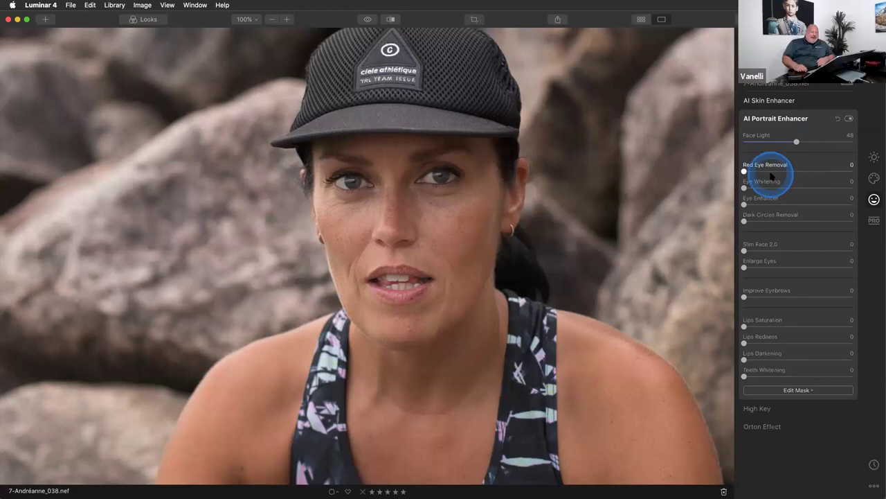
pyautogui.click(813, 156)
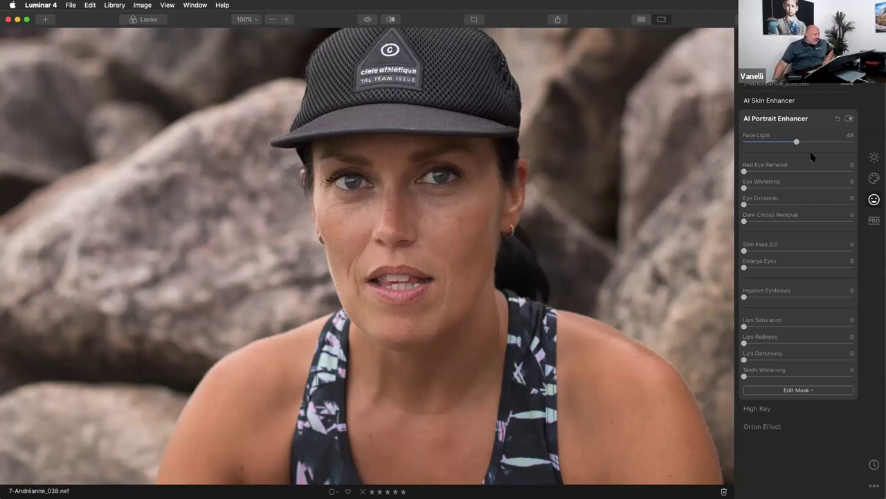
# Open the photo of the leaping swordsman from the gallery and show its AI Sky Replacement settings
pyautogui.click(640, 23)
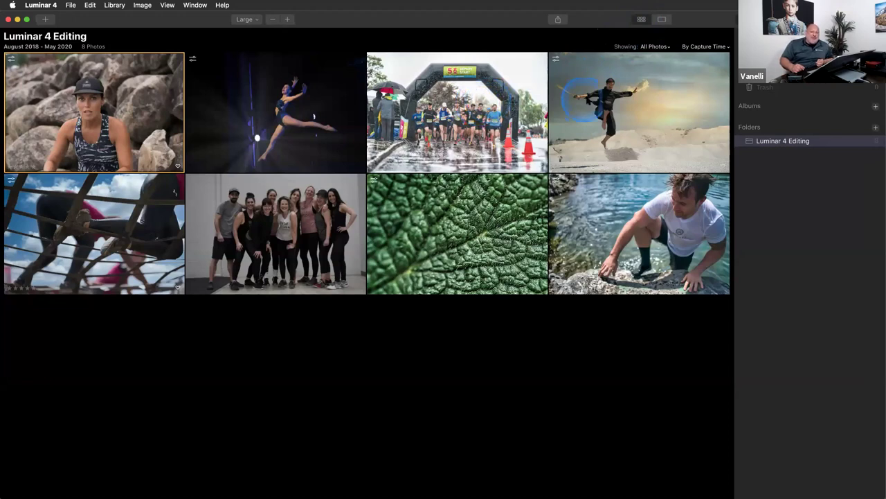
pyautogui.doubleClick(588, 104)
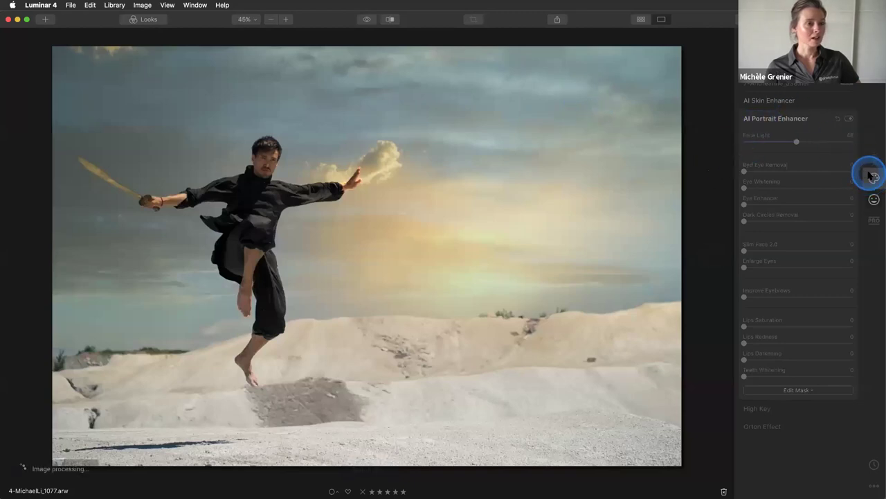
pyautogui.click(873, 177)
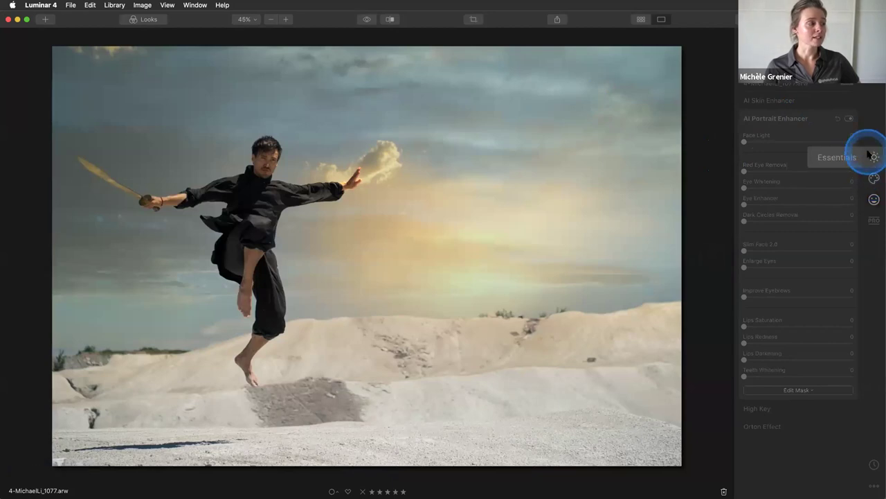
pyautogui.click(874, 178)
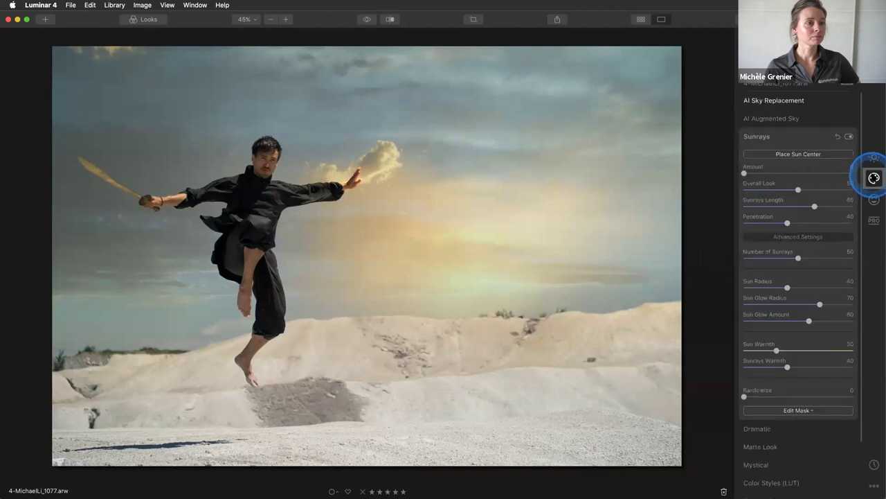
pyautogui.click(794, 125)
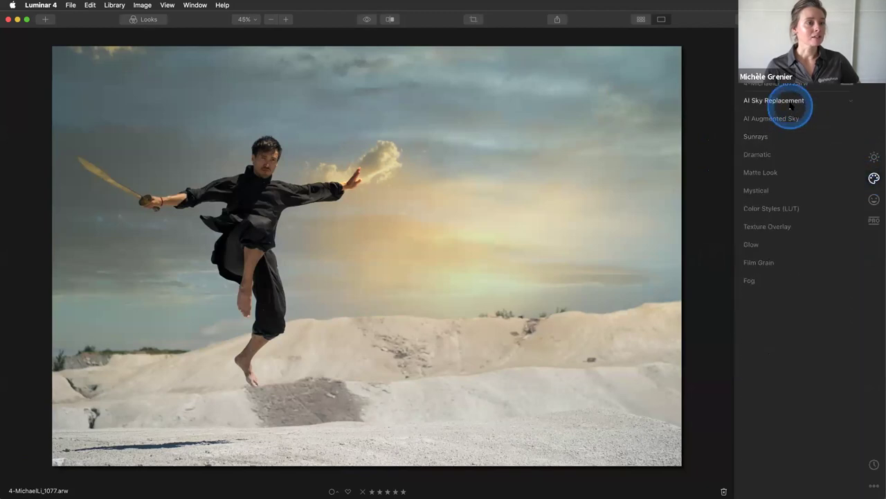
pyautogui.click(796, 101)
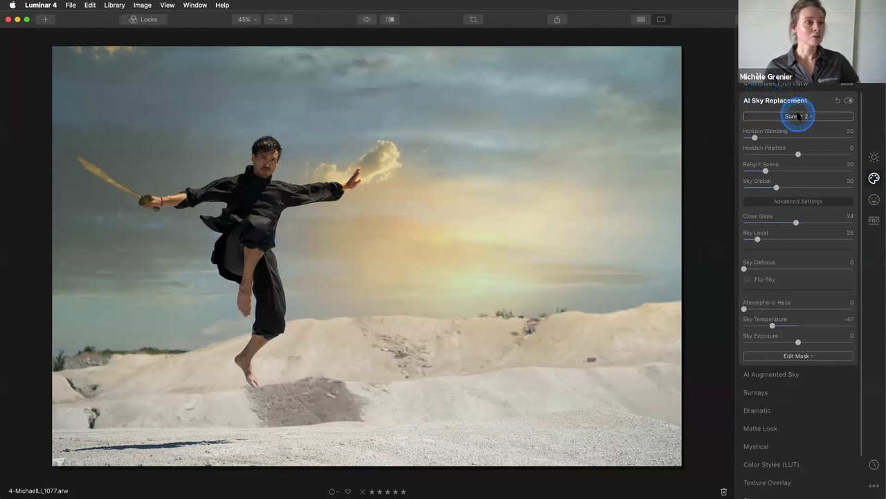
# Look through the Luminar 4 Editing folder for a custom sky image and cancel without loading one
pyautogui.click(798, 116)
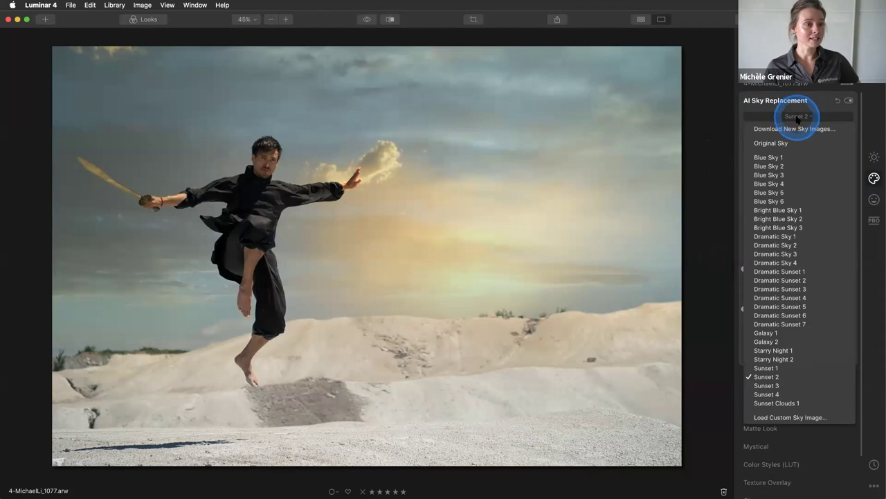
pyautogui.click(804, 417)
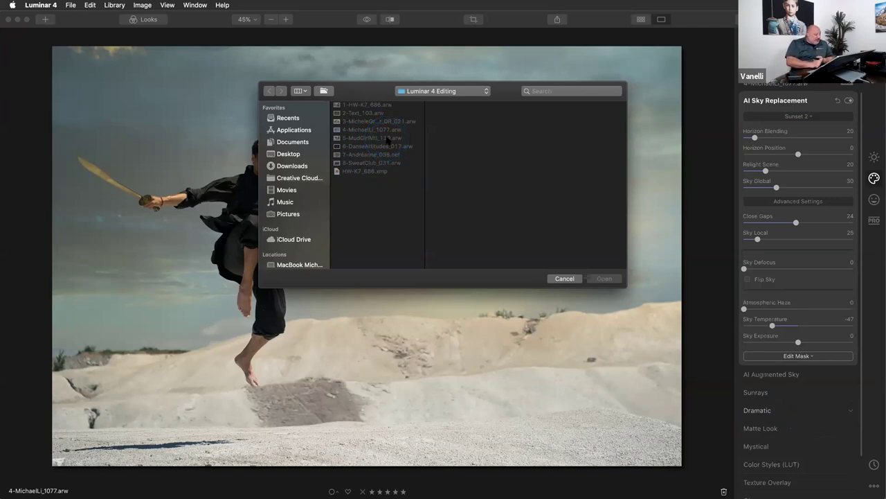
pyautogui.click(386, 138)
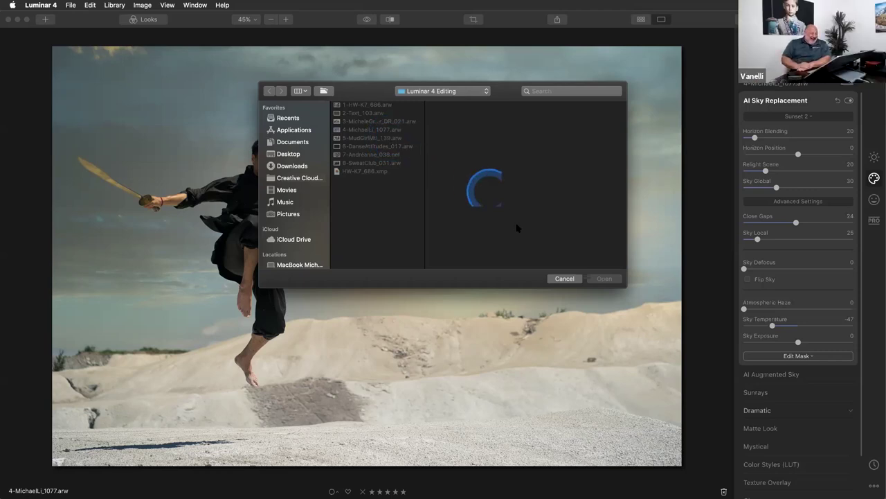
pyautogui.click(559, 279)
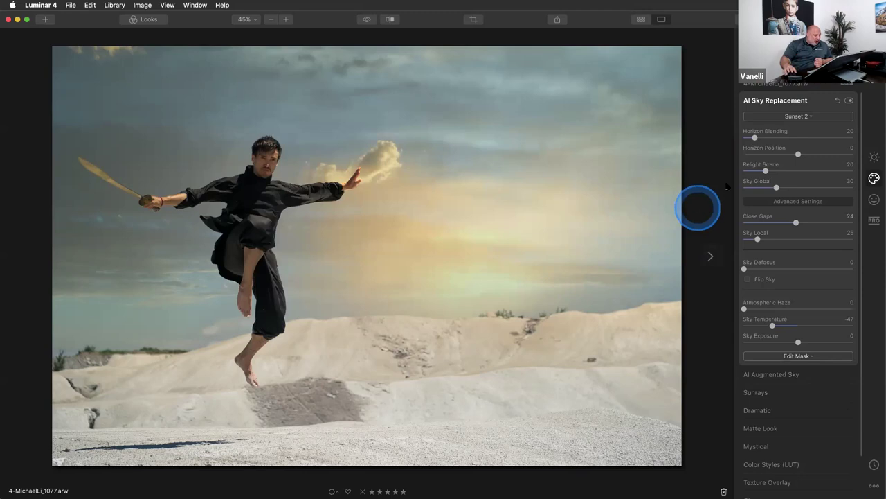
# Examine the available replacement skies and close the list, keeping Sunset 2
pyautogui.click(787, 118)
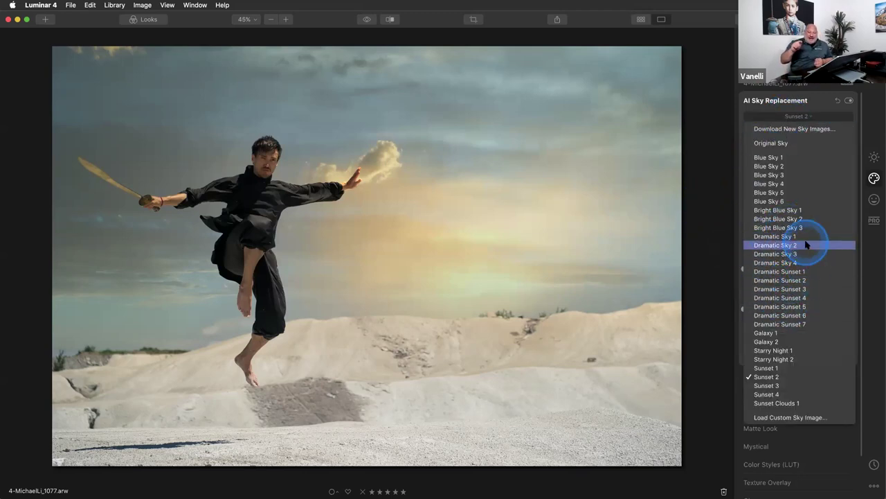
pyautogui.click(777, 406)
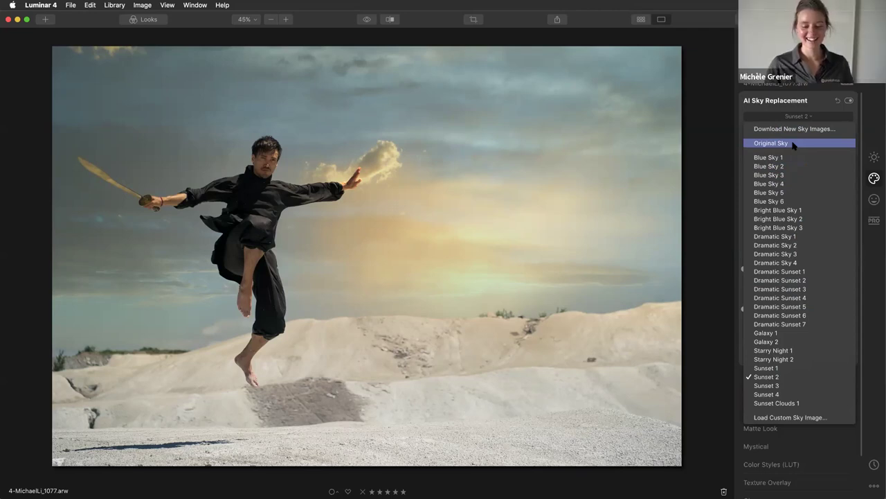
pyautogui.moveTo(794, 125); pyautogui.dragTo(814, 104)
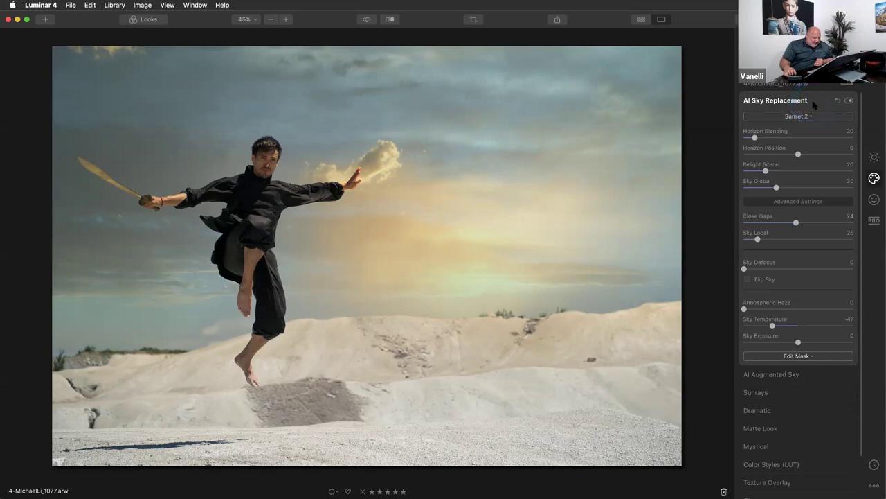
# Return to the gallery of the Luminar 4 Editing folder
pyautogui.moveTo(655, 16); pyautogui.dragTo(636, 20)
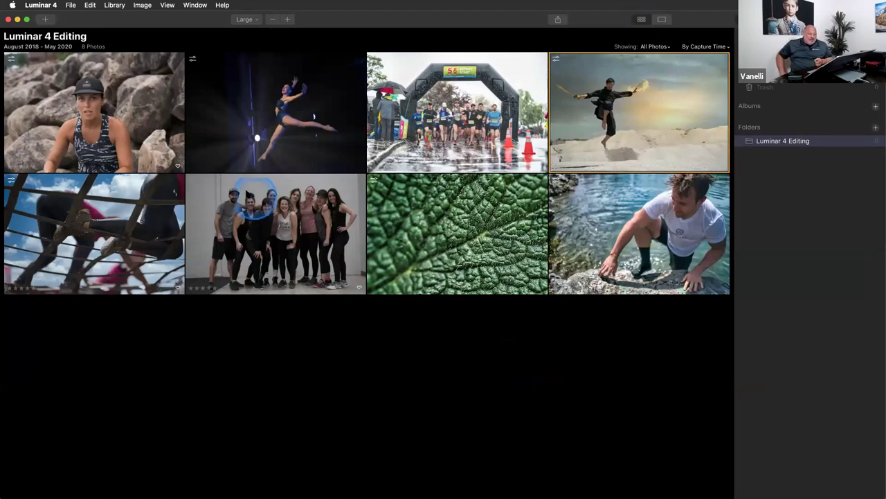
pyautogui.click(71, 5)
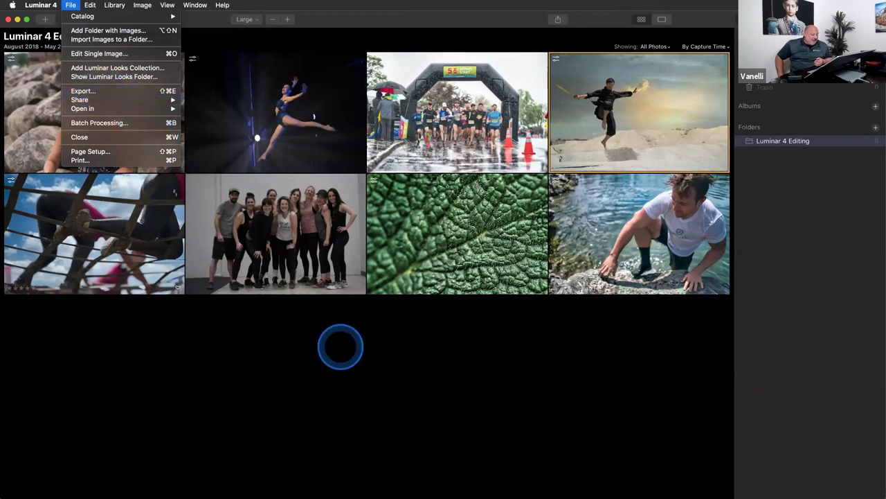
pyautogui.click(340, 347)
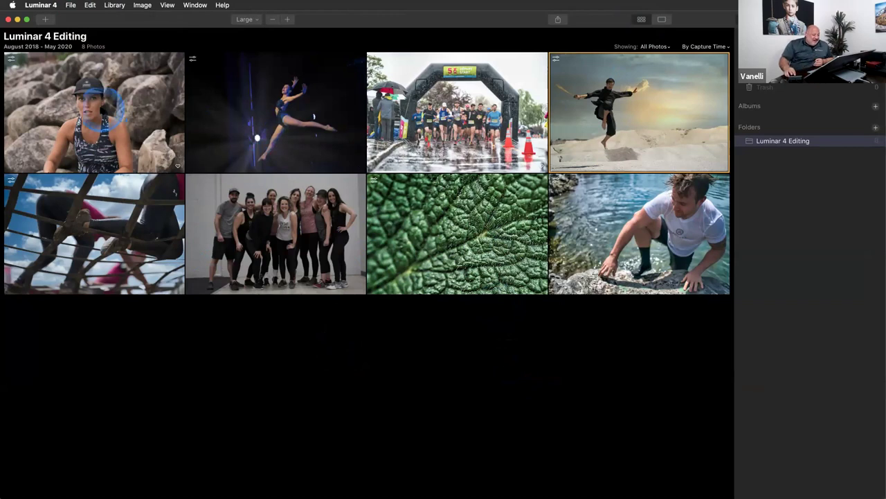
# Open the photo of the woman in the cap by the rocks and set its AI Accent to 50
pyautogui.click(101, 108)
pyautogui.doubleClick(101, 108)
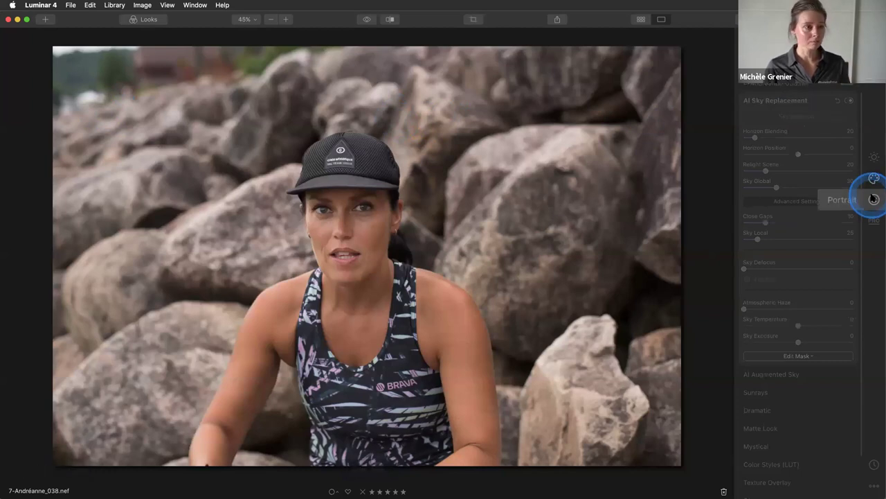
pyautogui.click(874, 160)
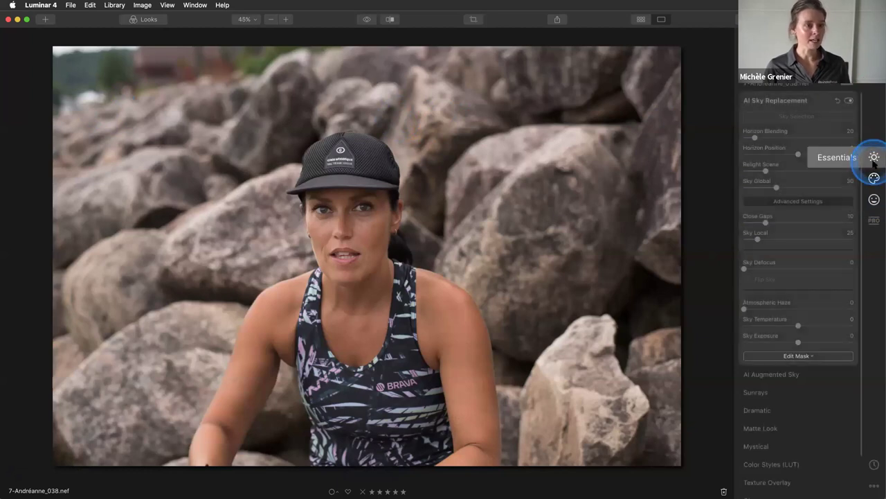
pyautogui.click(783, 118)
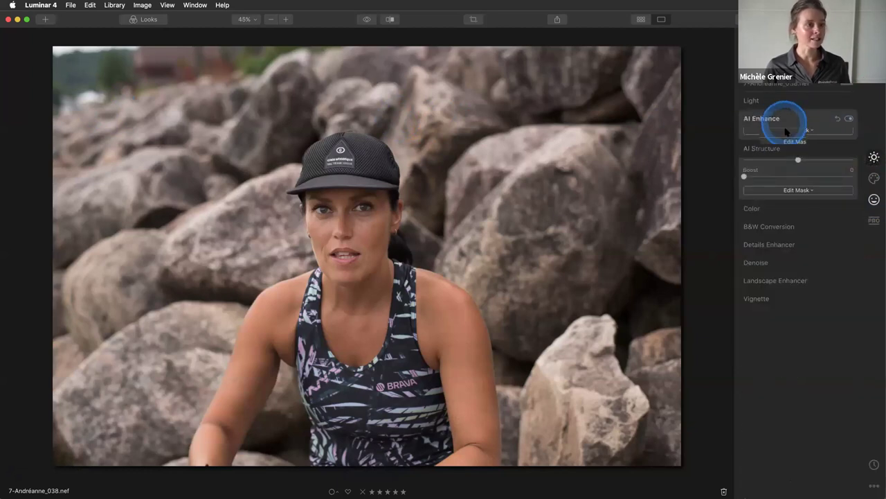
pyautogui.click(747, 142)
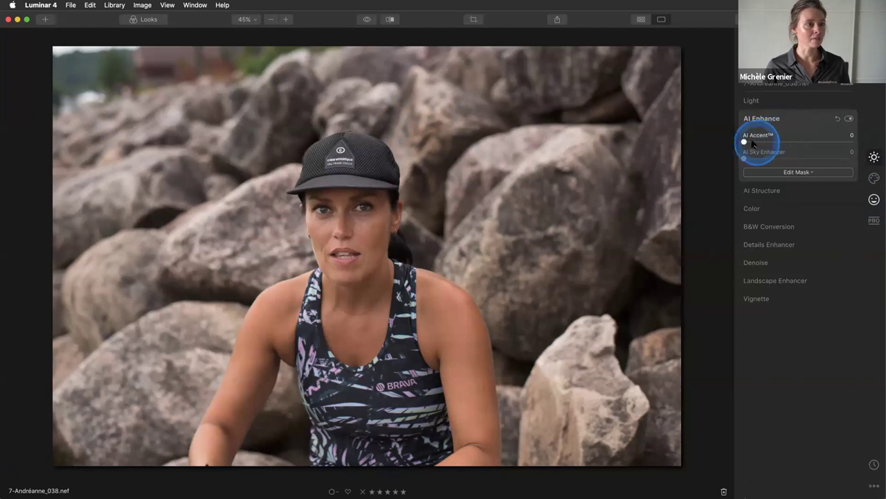
pyautogui.click(799, 142)
# Compare the portrait with and without the AI Enhance adjustment
pyautogui.click(794, 191)
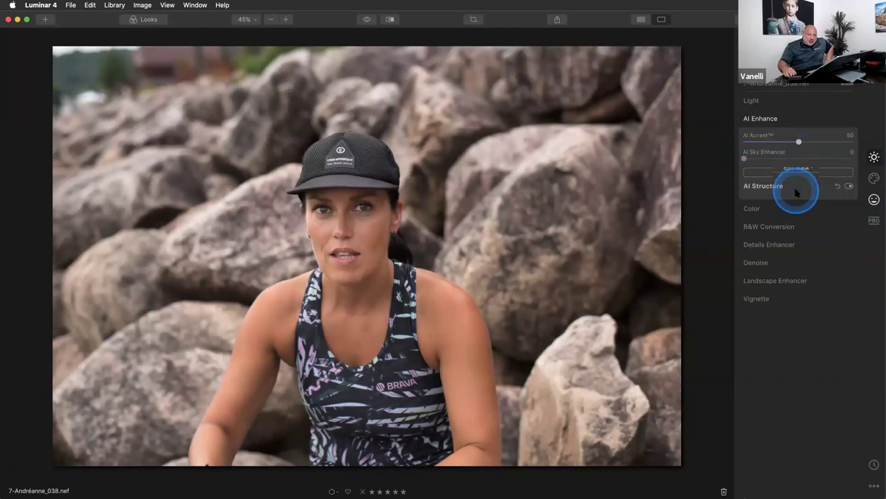
pyautogui.click(758, 119)
pyautogui.click(812, 129)
pyautogui.click(785, 119)
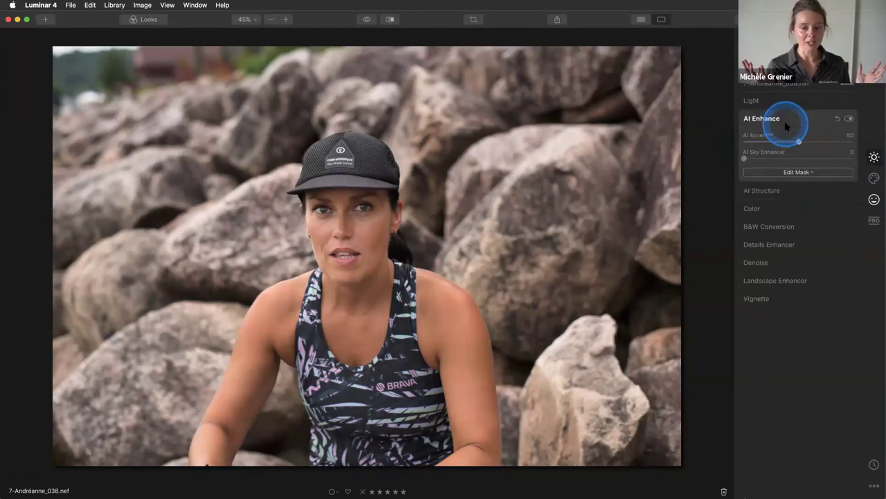
pyautogui.click(850, 119)
pyautogui.click(850, 119)
# Set the portrait's AI Structure amount to 34
pyautogui.click(810, 120)
pyautogui.click(793, 137)
pyautogui.moveTo(795, 159); pyautogui.dragTo(816, 160)
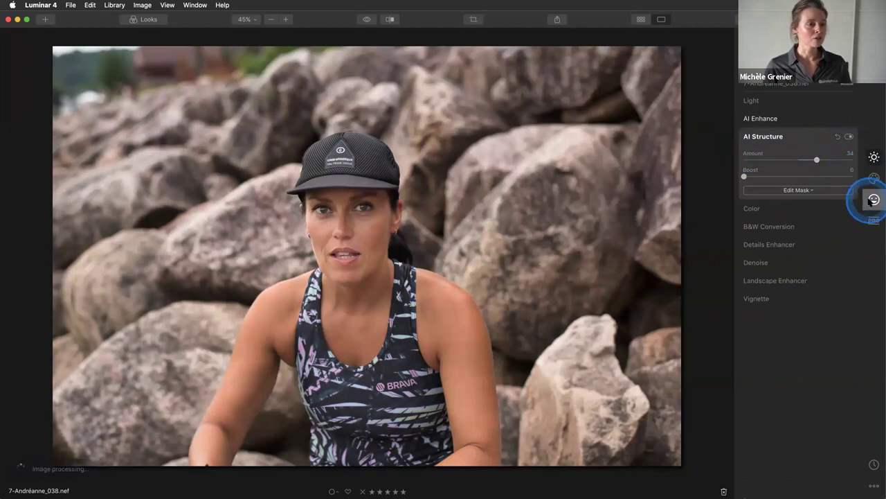
# Show the AI Portrait Enhancer settings and compare the face with and without the Face Light adjustment
pyautogui.click(872, 200)
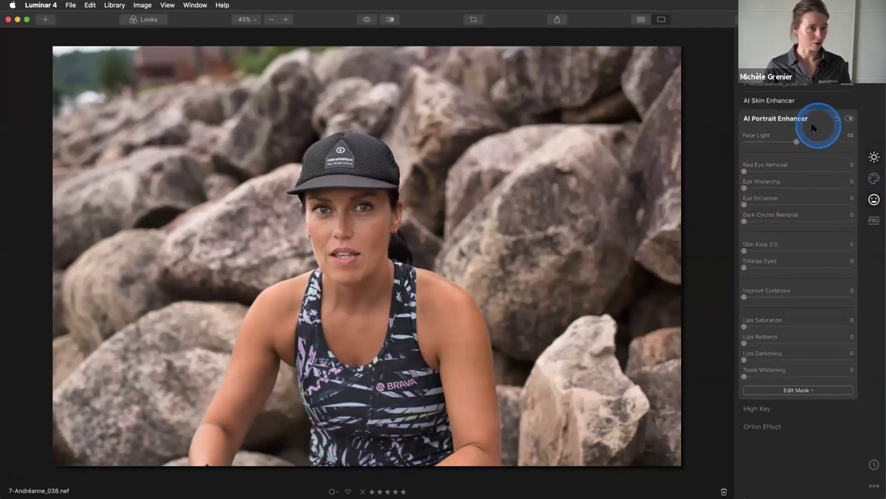
pyautogui.click(849, 119)
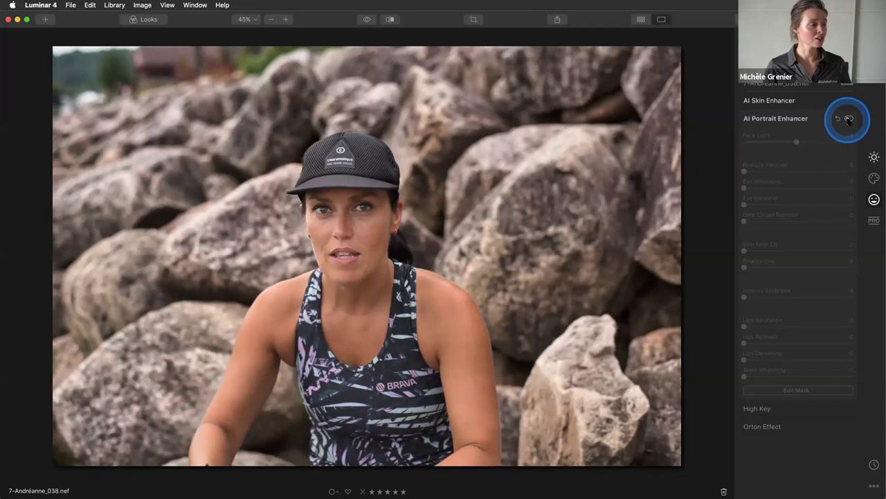
pyautogui.click(849, 120)
pyautogui.click(849, 119)
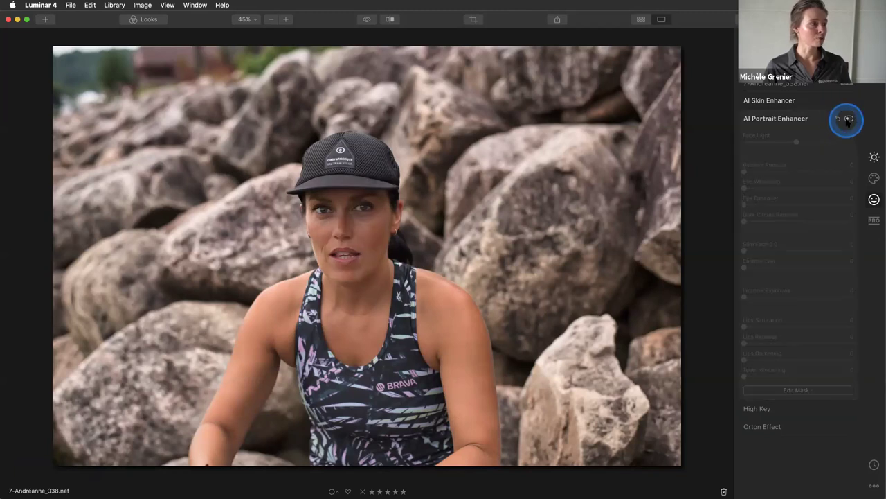
pyautogui.click(849, 119)
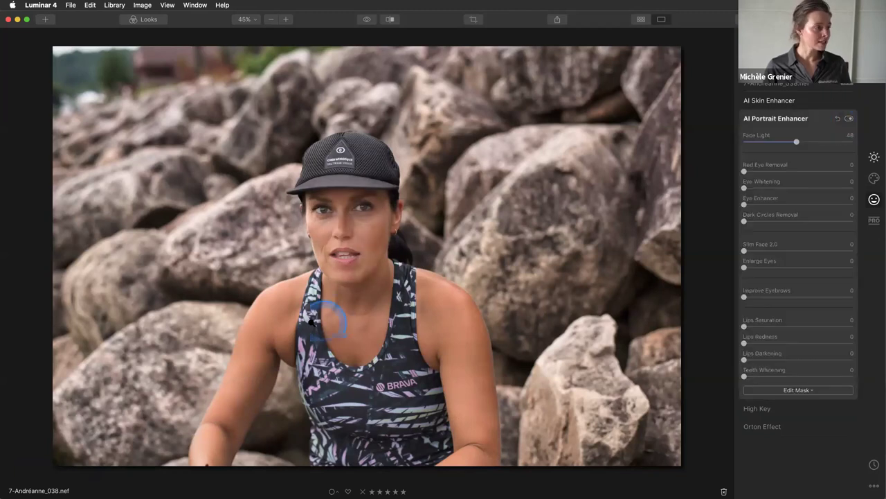
pyautogui.click(450, 367)
pyautogui.click(349, 288)
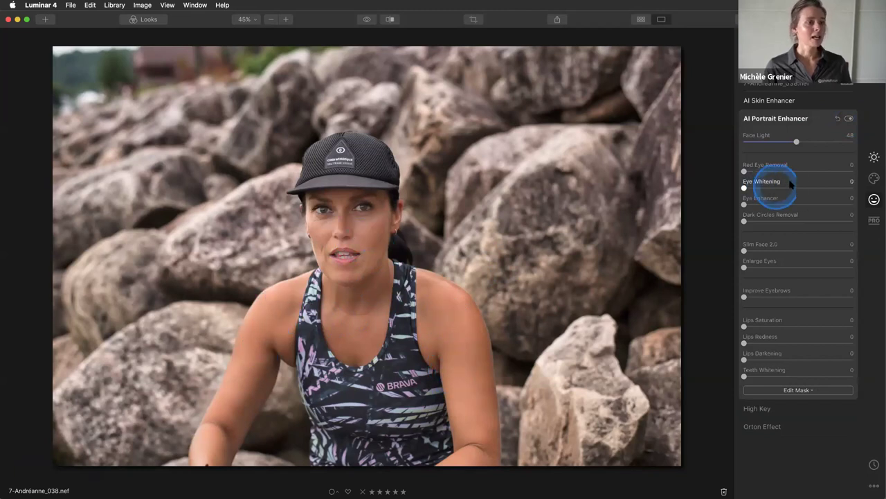
# Set Eye Enhancer to 90 and compare the face with and without AI Portrait Enhancer at 100% zoom
pyautogui.moveTo(744, 205); pyautogui.dragTo(845, 204)
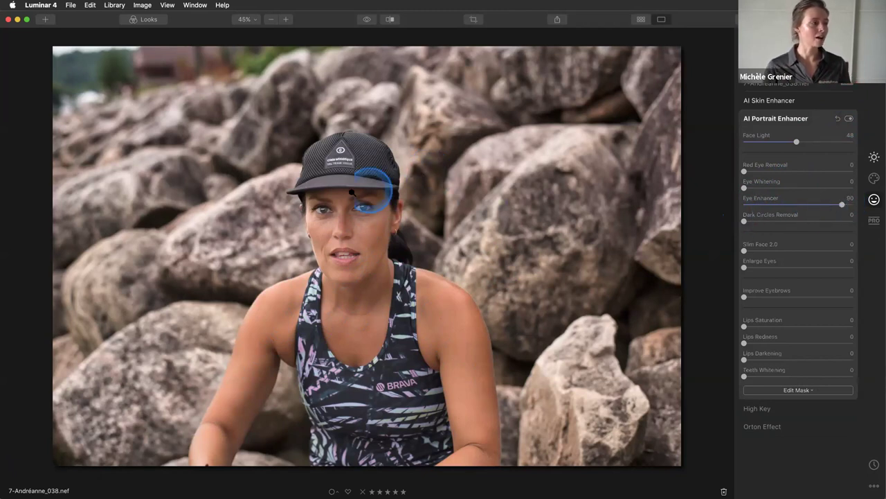
pyautogui.click(248, 20)
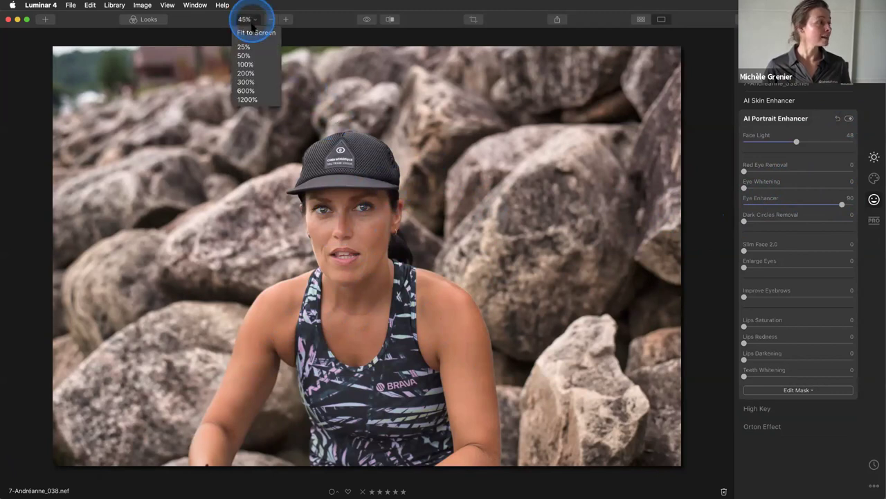
pyautogui.click(246, 64)
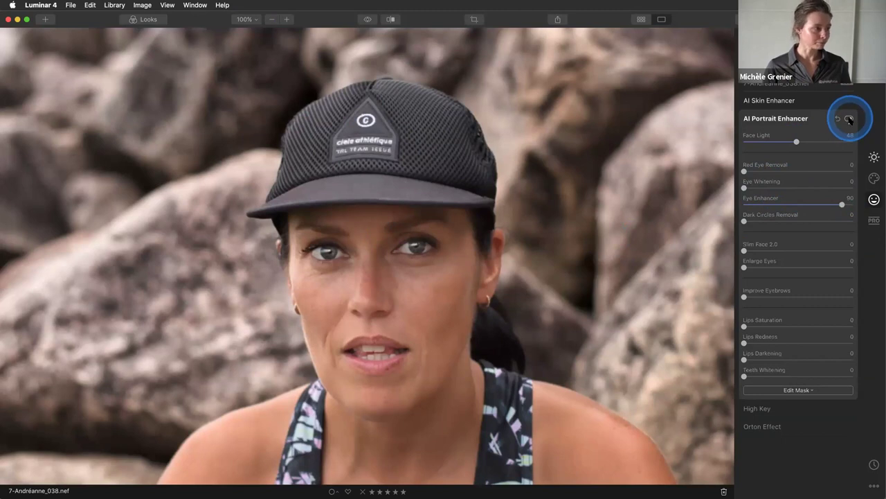
pyautogui.click(849, 120)
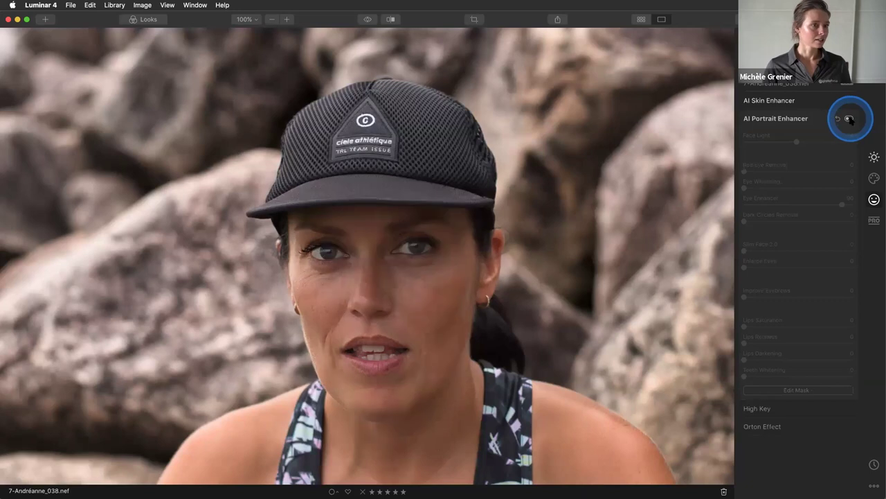
pyautogui.click(850, 119)
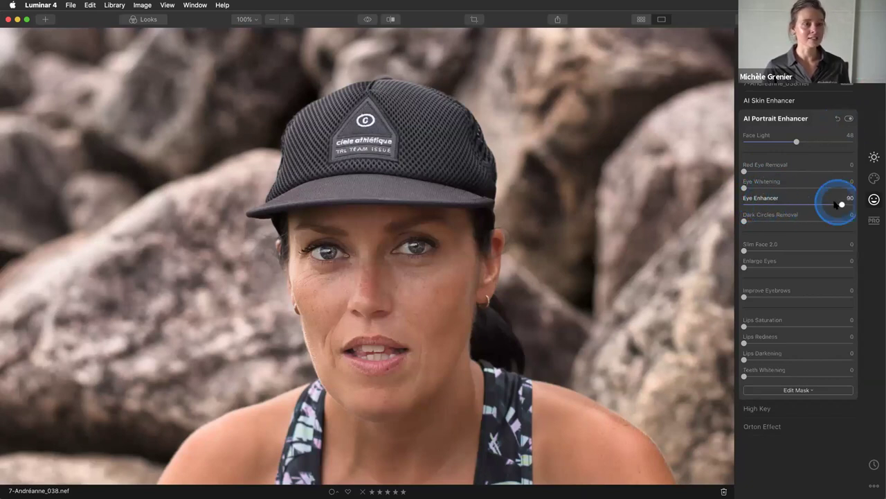
# In AI Portrait Enhancer, set Eye Whitening to 24, Dark Circles Removal to 71, Improve Eyebrows to 55 and Teeth Whitening to 53
pyautogui.moveTo(744, 188); pyautogui.dragTo(771, 188)
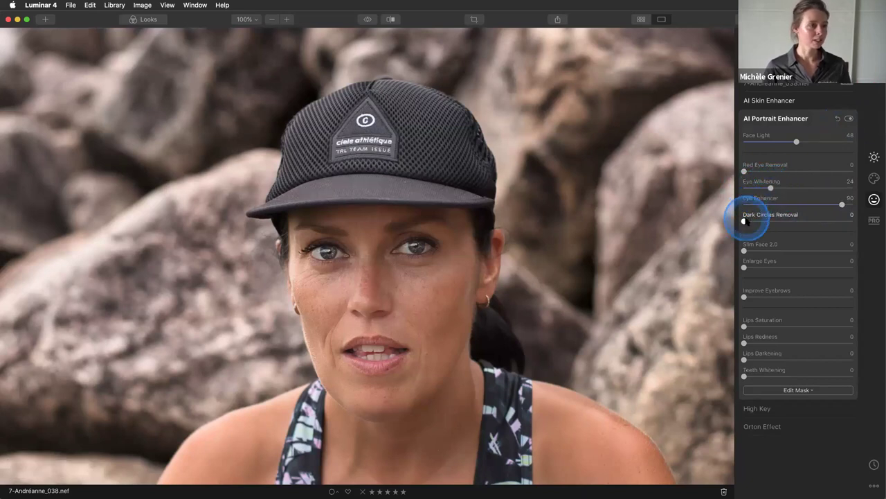
pyautogui.moveTo(744, 221); pyautogui.dragTo(822, 221)
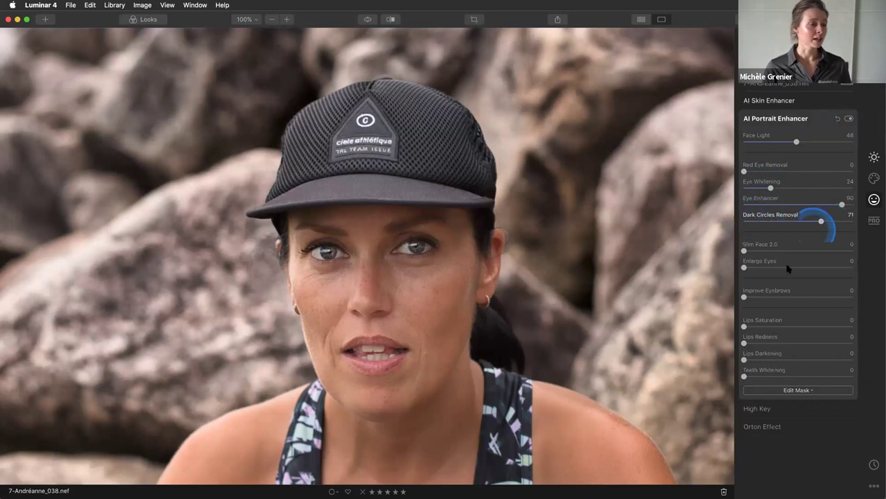
pyautogui.click(745, 297)
pyautogui.moveTo(746, 297); pyautogui.dragTo(804, 297)
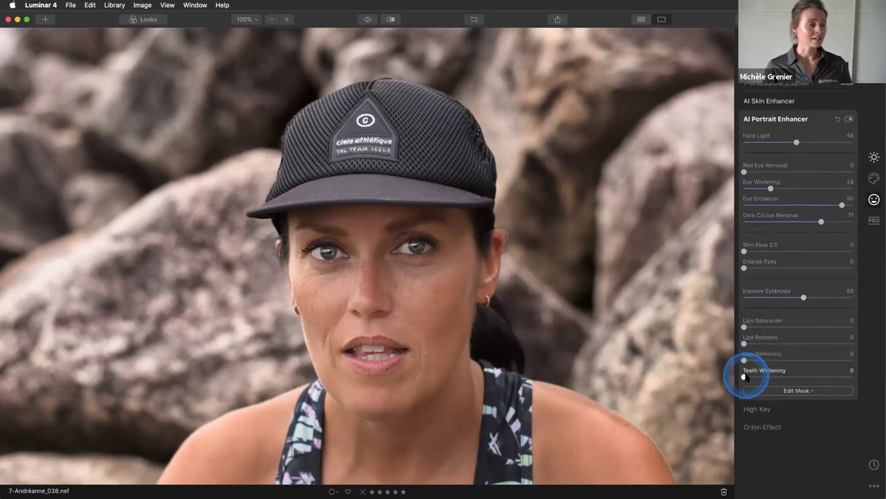
pyautogui.moveTo(744, 376); pyautogui.dragTo(797, 375)
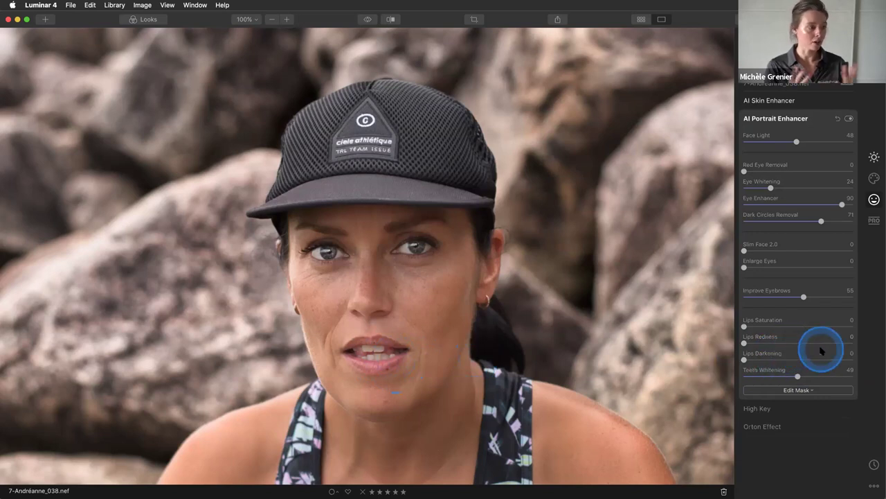
pyautogui.moveTo(797, 375); pyautogui.dragTo(802, 376)
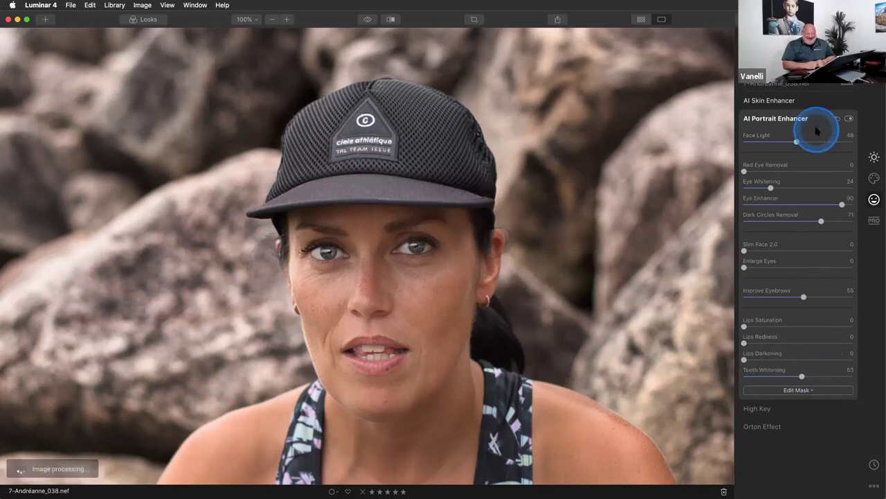
# Compare the fully edited portrait with the original photo at 100% zoom
pyautogui.click(369, 31)
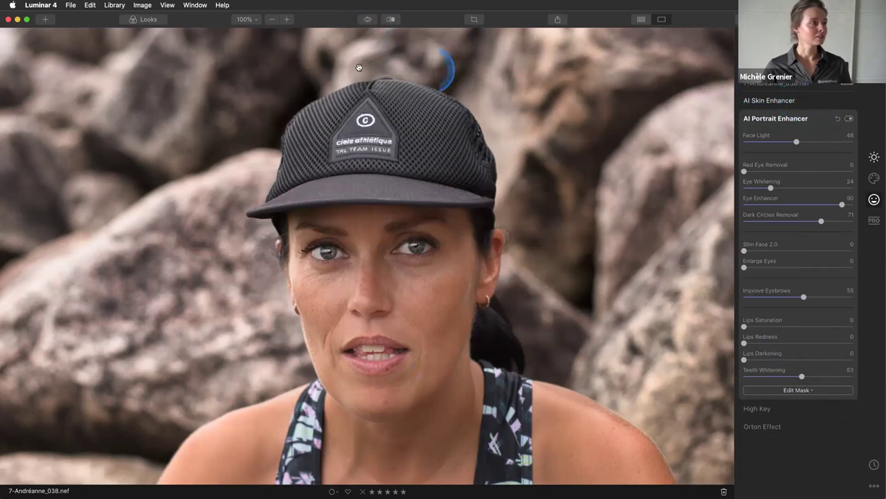
pyautogui.click(369, 25)
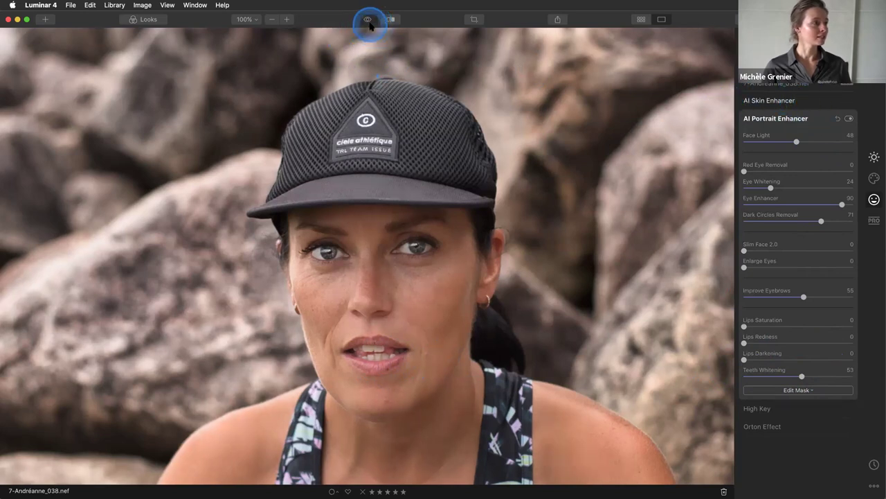
pyautogui.click(370, 25)
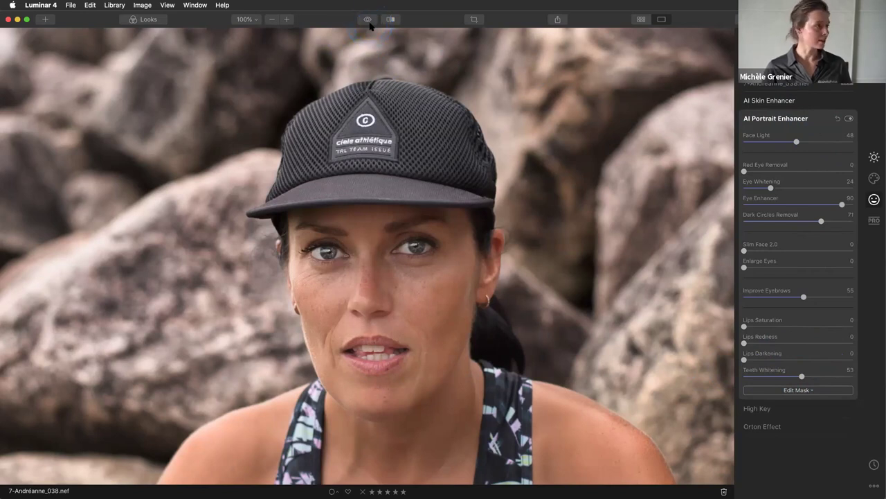
pyautogui.click(370, 25)
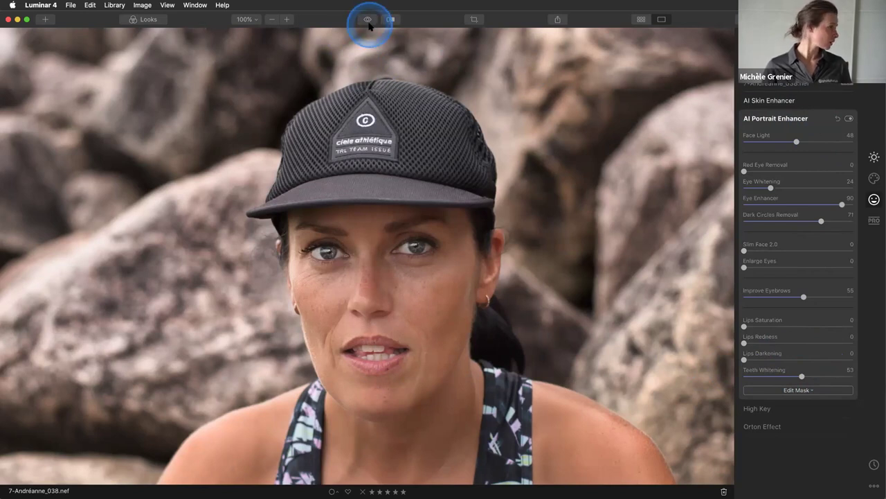
pyautogui.click(370, 25)
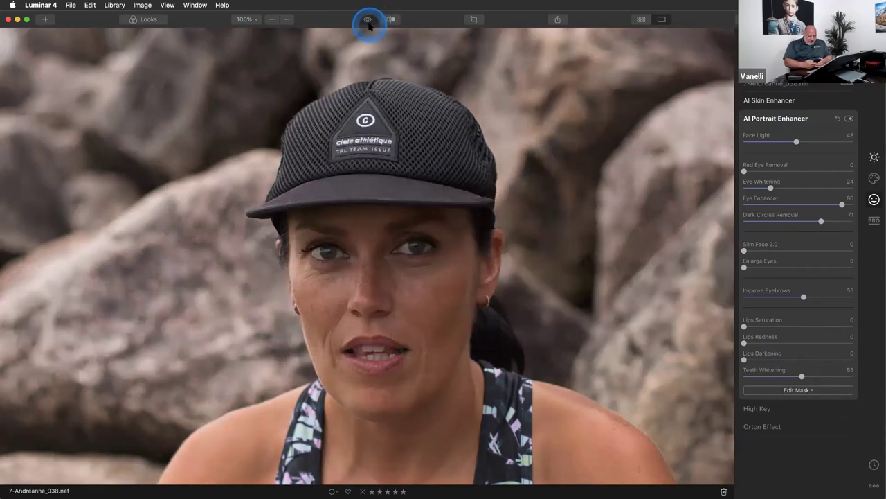
pyautogui.click(370, 25)
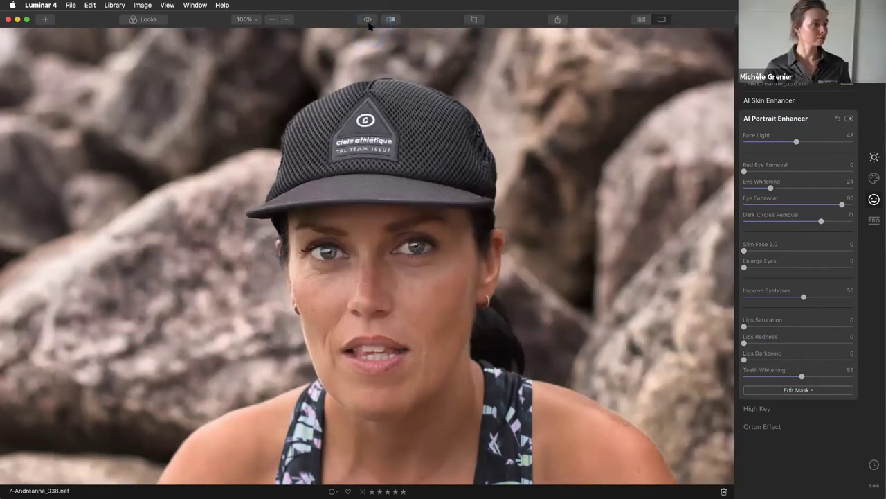
# Collapse the AI Portrait Enhancer settings, fit the portrait to the screen and return to the gallery
pyautogui.click(819, 122)
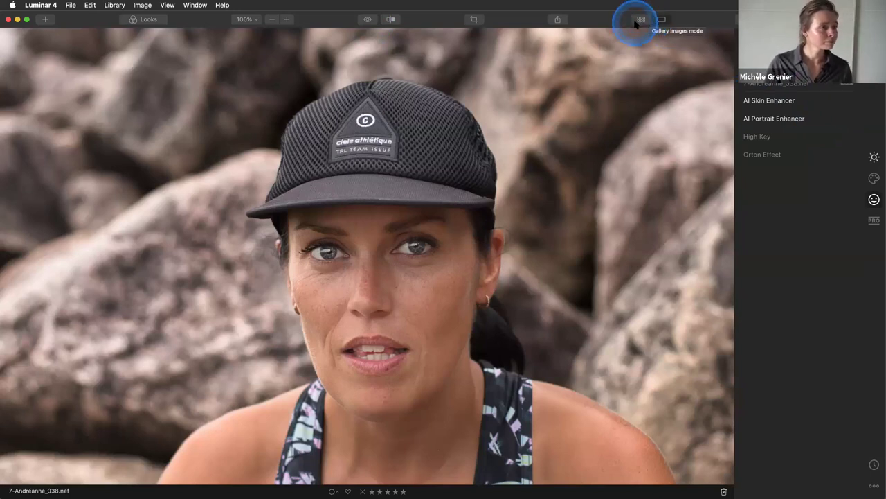
pyautogui.click(248, 19)
pyautogui.click(252, 34)
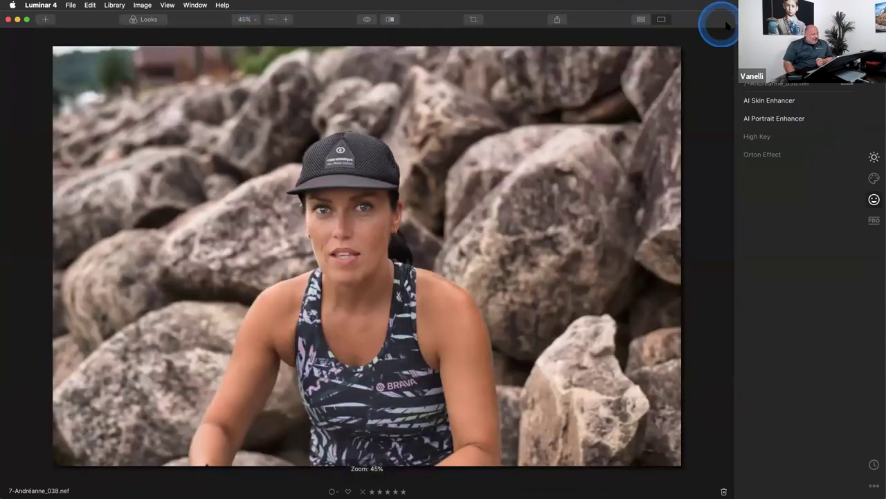
pyautogui.click(642, 20)
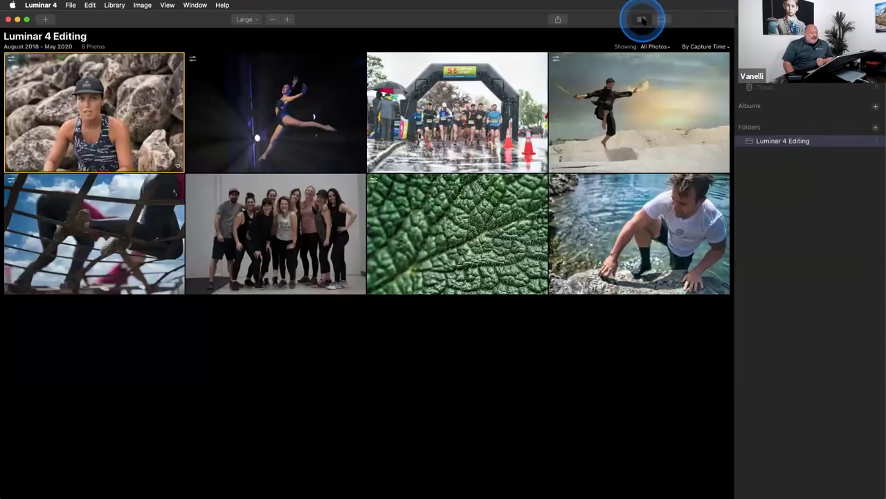
# Open the photo of the climbers on the rope net and show its AI Sky Replacement settings
pyautogui.doubleClick(144, 222)
pyautogui.click(785, 104)
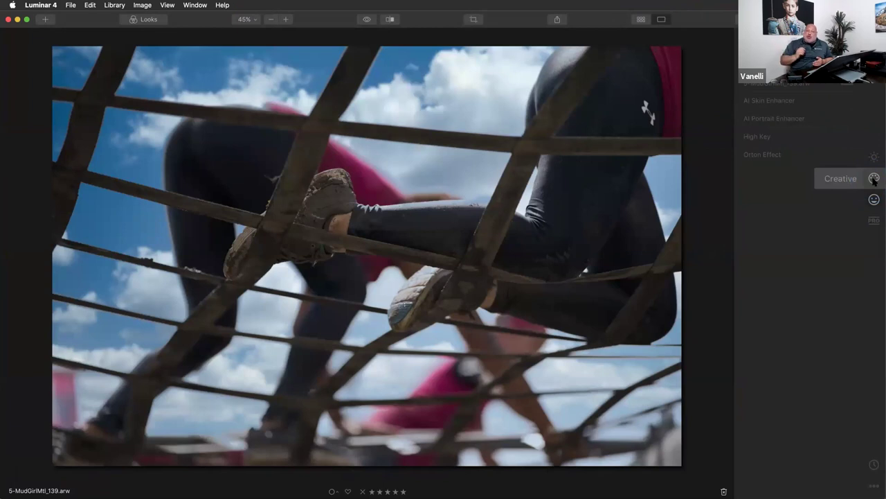
pyautogui.click(874, 178)
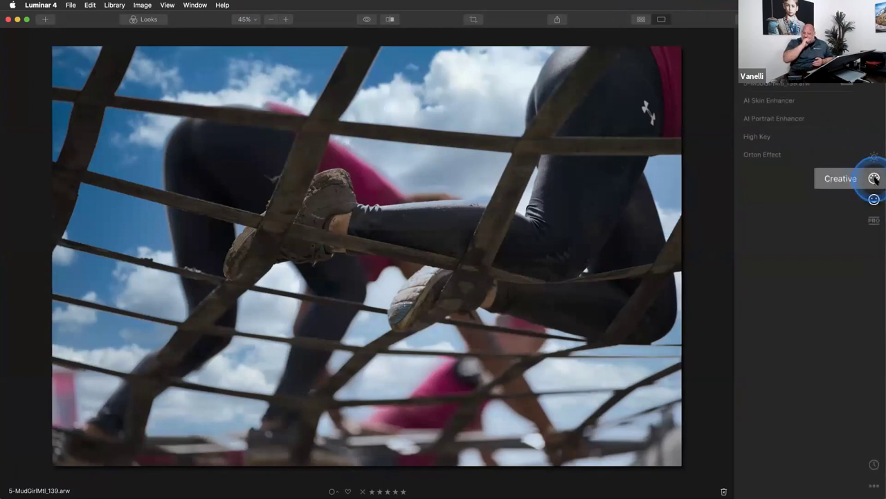
pyautogui.click(807, 115)
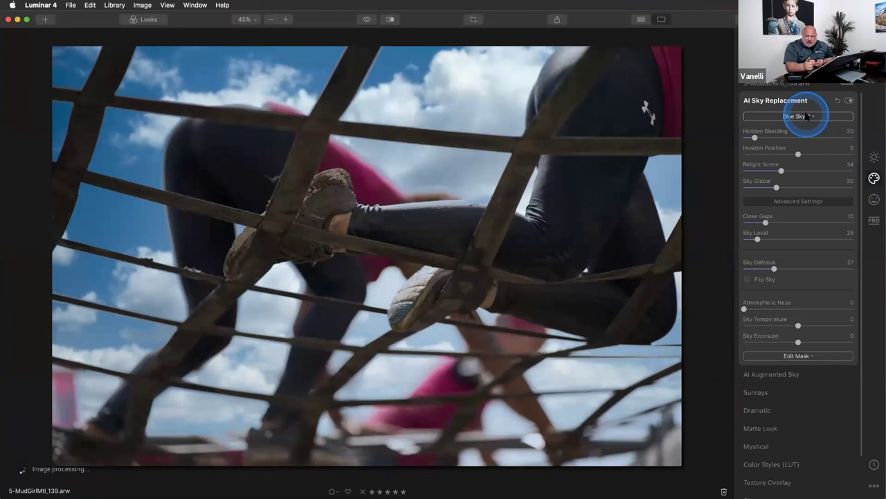
pyautogui.click(807, 115)
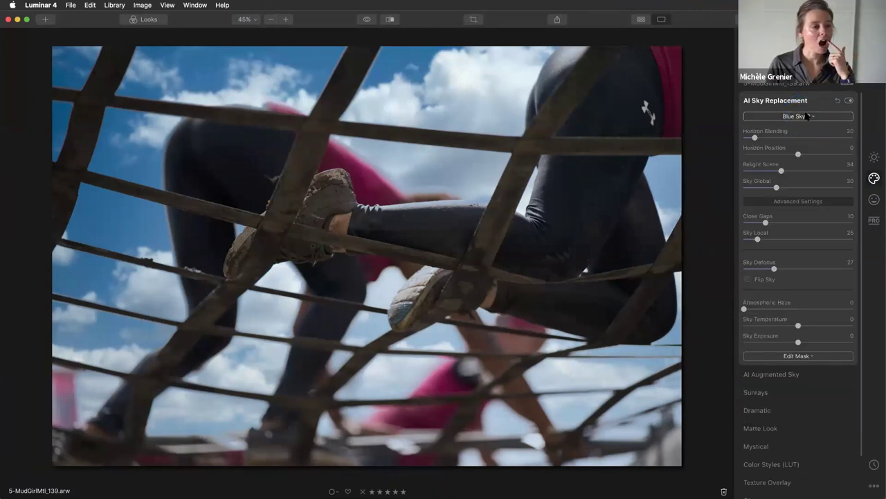
# Brush a mask over parts of the sky in the AI Sky Replacement on the rope net photo and finish the mask
pyautogui.click(810, 355)
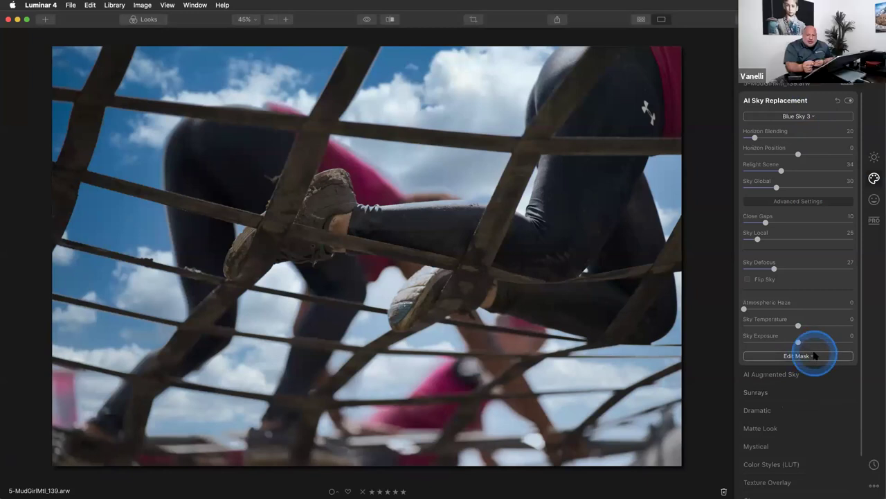
pyautogui.moveTo(811, 356); pyautogui.dragTo(791, 368)
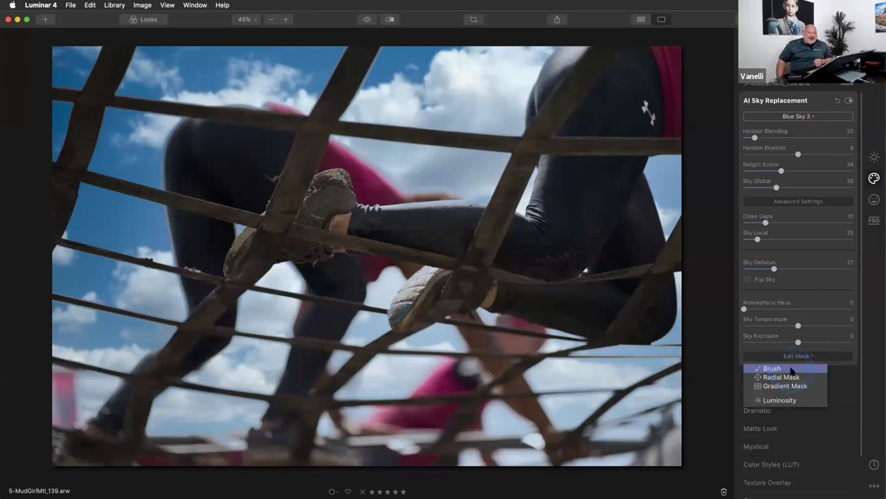
pyautogui.click(792, 369)
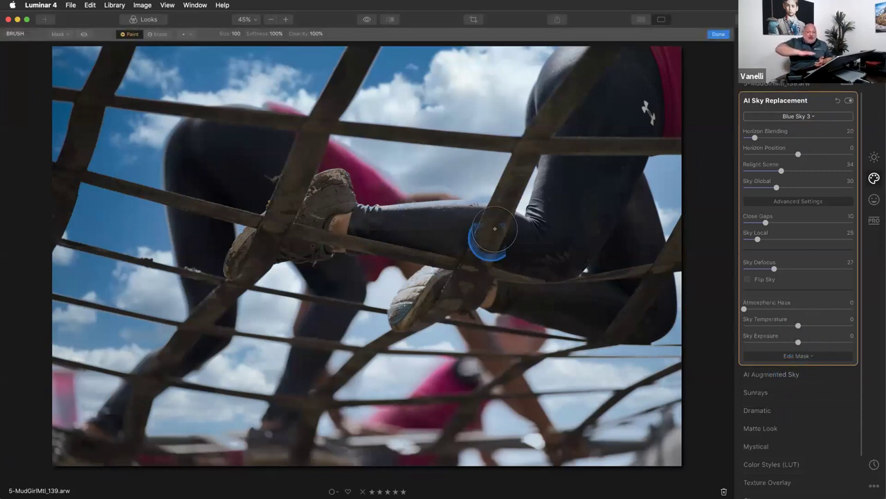
pyautogui.moveTo(140, 120)
pyautogui.mouseDown()
pyautogui.moveTo(119, 208)
pyautogui.moveTo(135, 113)
pyautogui.moveTo(97, 267)
pyautogui.mouseUp()
pyautogui.moveTo(304, 99)
pyautogui.mouseDown()
pyautogui.moveTo(424, 82)
pyautogui.moveTo(168, 94)
pyautogui.moveTo(454, 111)
pyautogui.moveTo(269, 338)
pyautogui.moveTo(343, 264)
pyautogui.moveTo(493, 349)
pyautogui.moveTo(597, 361)
pyautogui.moveTo(610, 338)
pyautogui.mouseUp()
pyautogui.moveTo(436, 338)
pyautogui.mouseDown()
pyautogui.moveTo(413, 313)
pyautogui.moveTo(304, 267)
pyautogui.moveTo(390, 322)
pyautogui.moveTo(231, 352)
pyautogui.moveTo(552, 277)
pyautogui.moveTo(581, 158)
pyautogui.moveTo(690, 283)
pyautogui.moveTo(691, 65)
pyautogui.mouseUp()
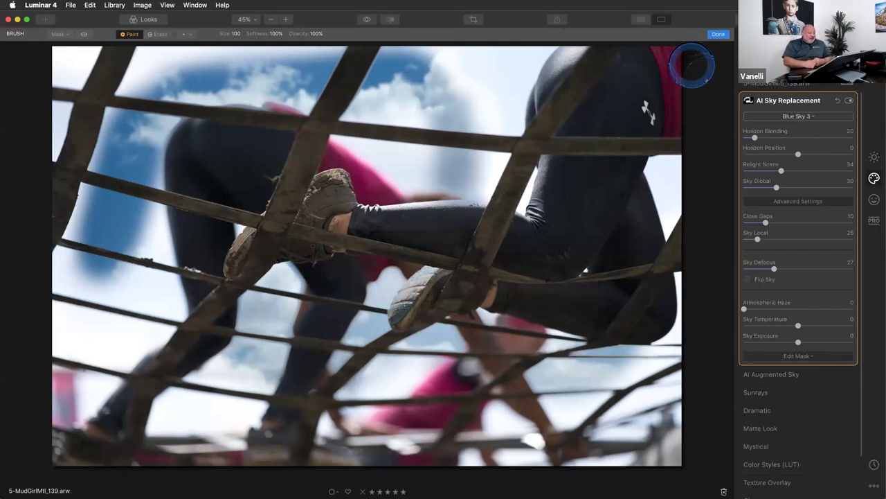
pyautogui.click(717, 34)
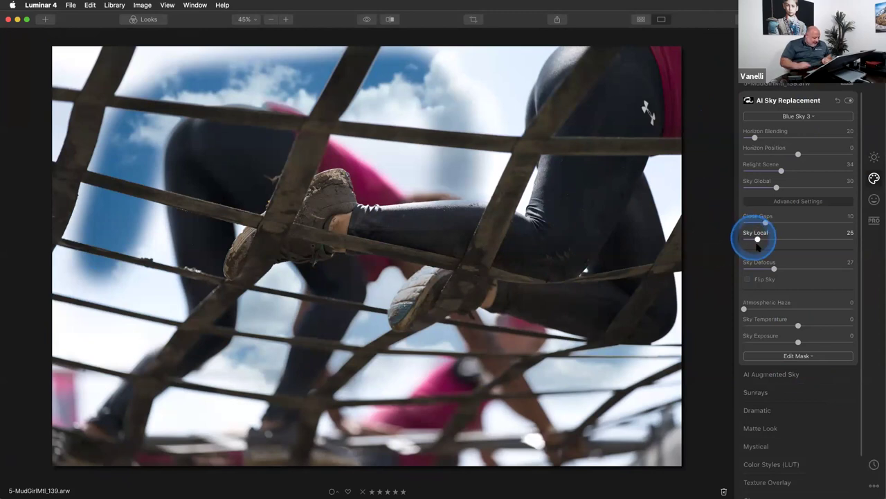
# Revert the edit history to the Relight Scene +34 entry before the brush stroke and return to the Creative tools
pyautogui.click(874, 464)
pyautogui.click(841, 143)
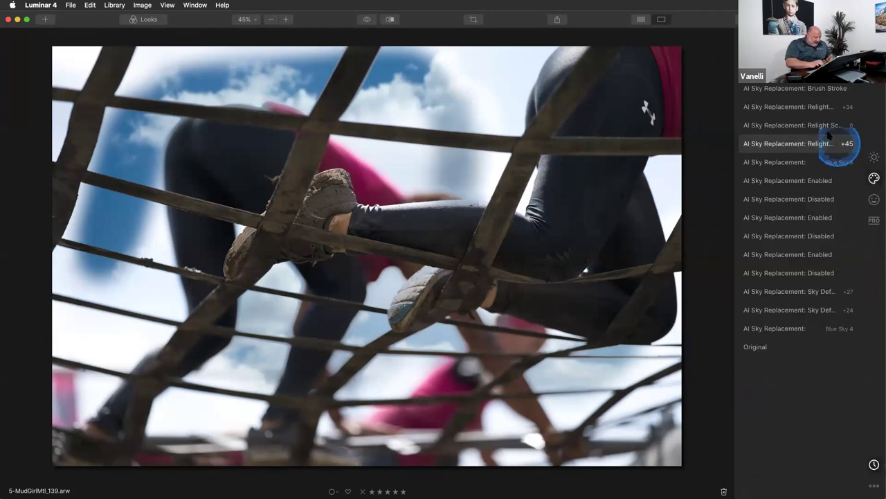
pyautogui.click(809, 106)
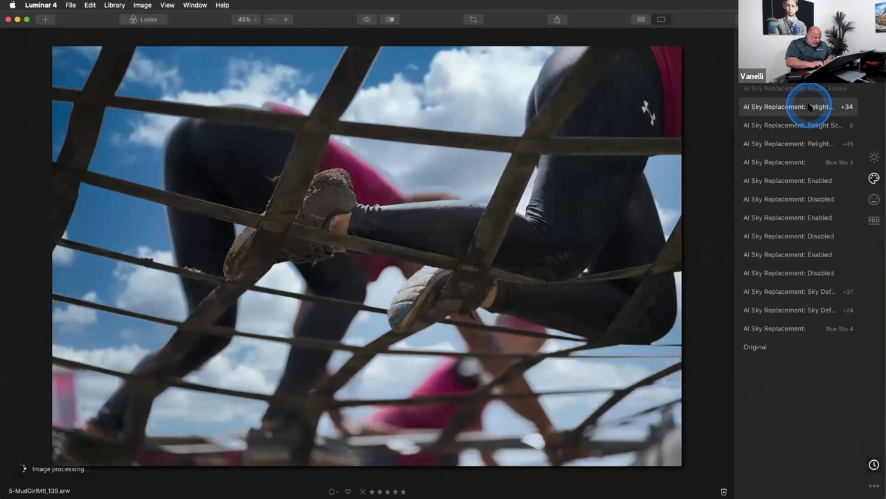
pyautogui.click(874, 178)
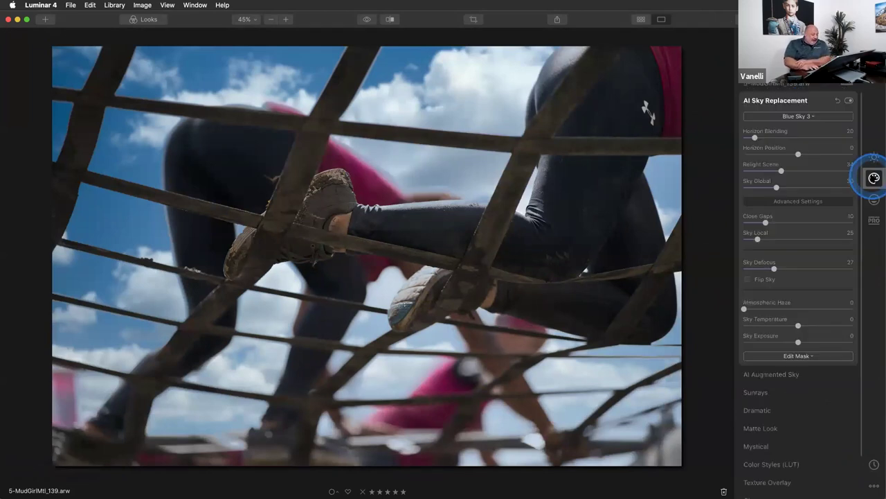
# Review the list of available skies, collapse the AI Sky Replacement settings and return to the gallery
pyautogui.click(787, 118)
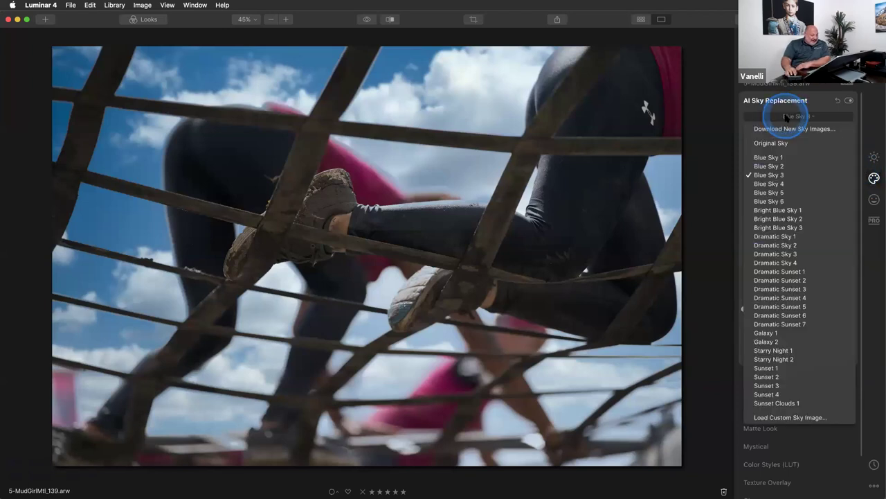
pyautogui.click(787, 117)
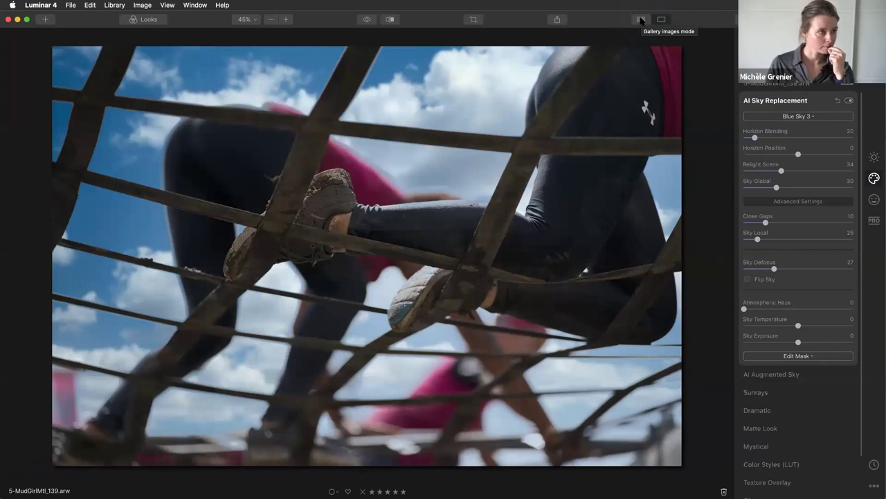
pyautogui.click(642, 20)
pyautogui.click(816, 102)
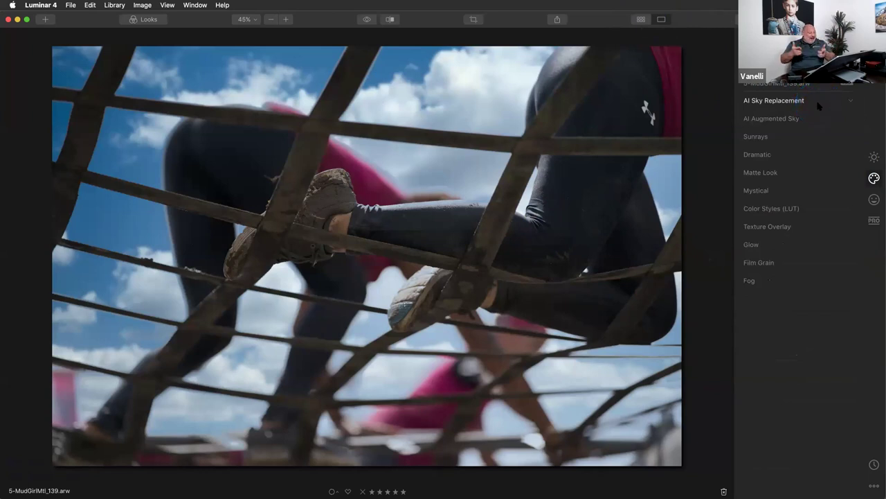
pyautogui.click(640, 20)
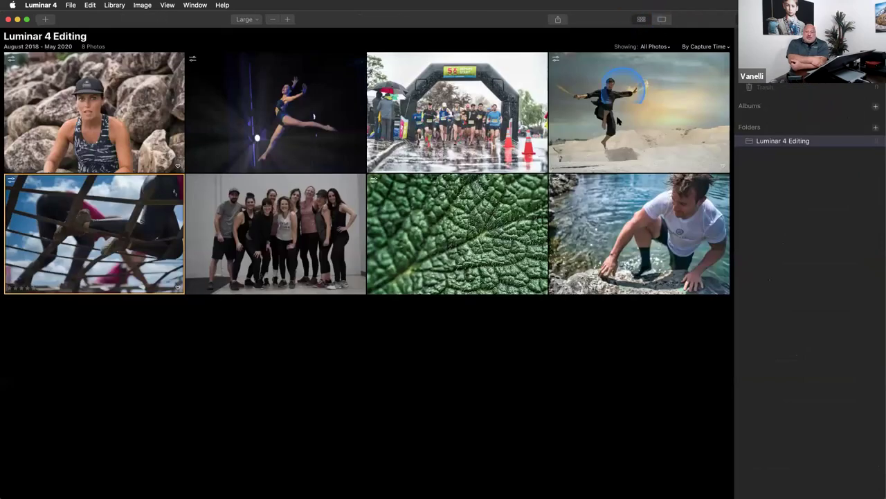
pyautogui.click(608, 125)
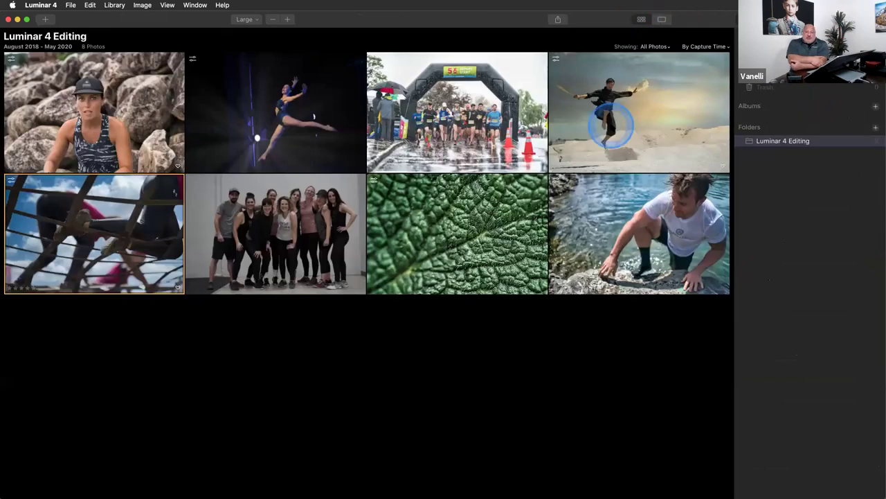
pyautogui.click(464, 166)
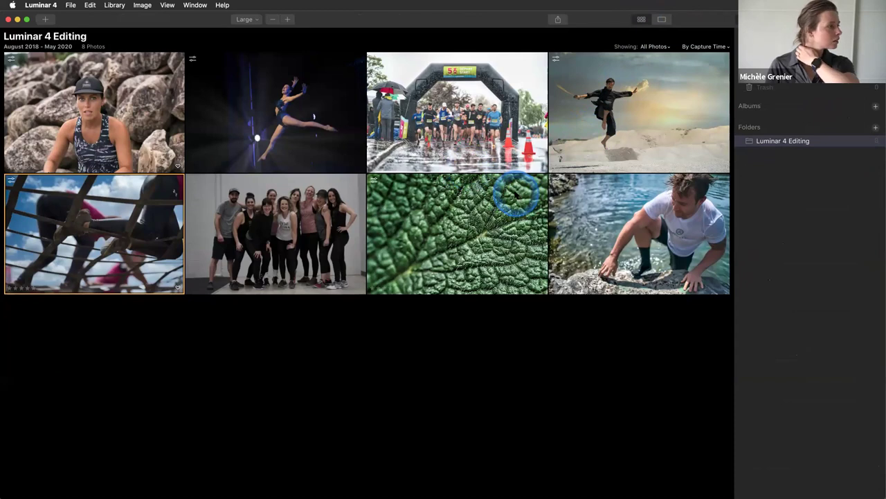
pyautogui.click(299, 207)
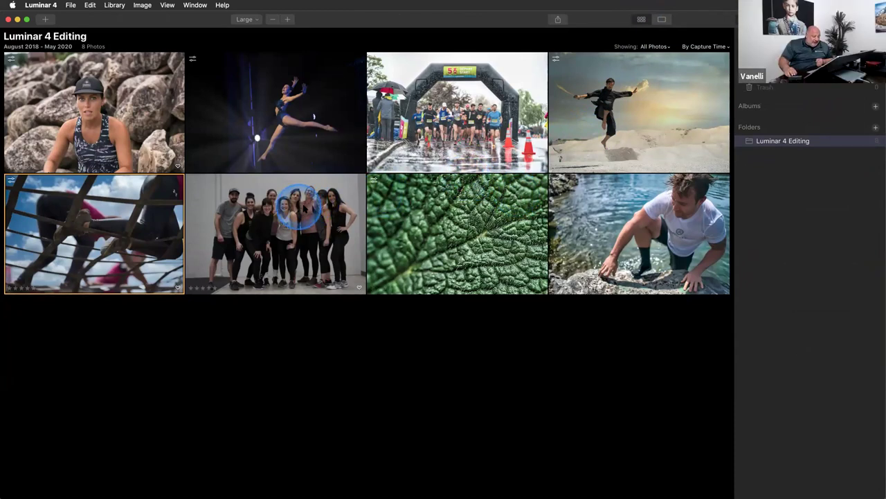
pyautogui.click(449, 206)
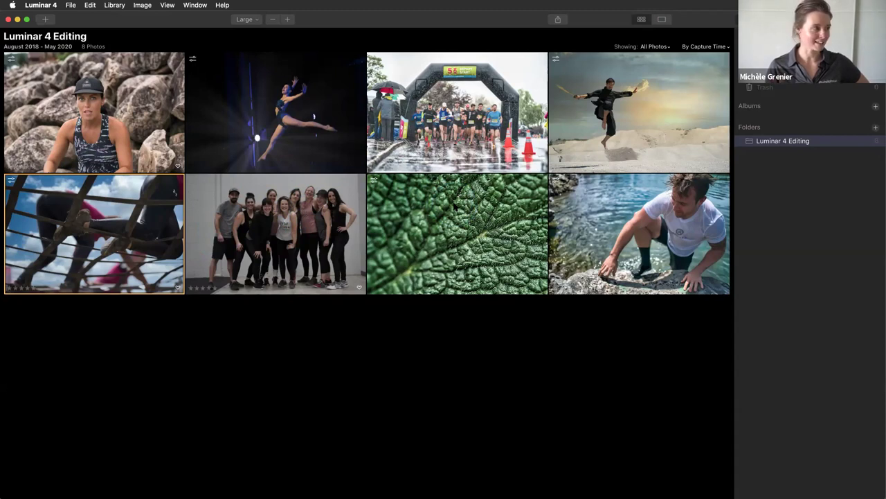
# Open the group photo of the gym team against the white brick wall for editing
pyautogui.doubleClick(112, 119)
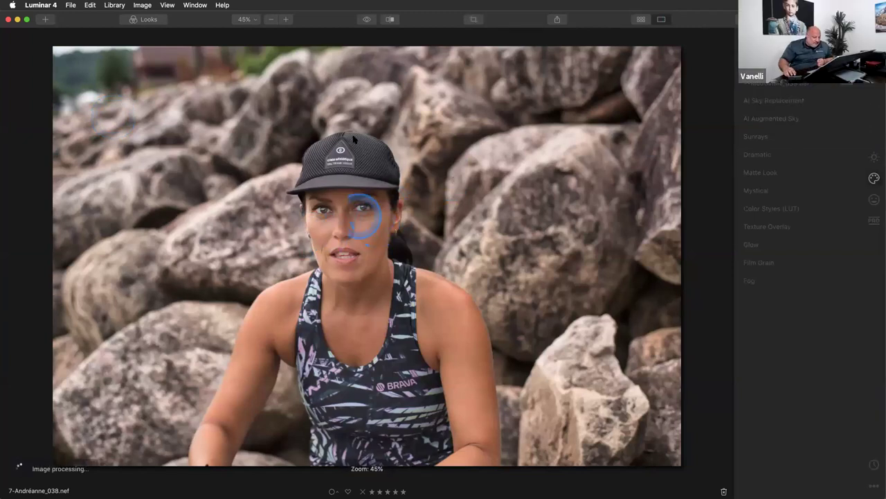
pyautogui.click(641, 19)
pyautogui.doubleClick(288, 231)
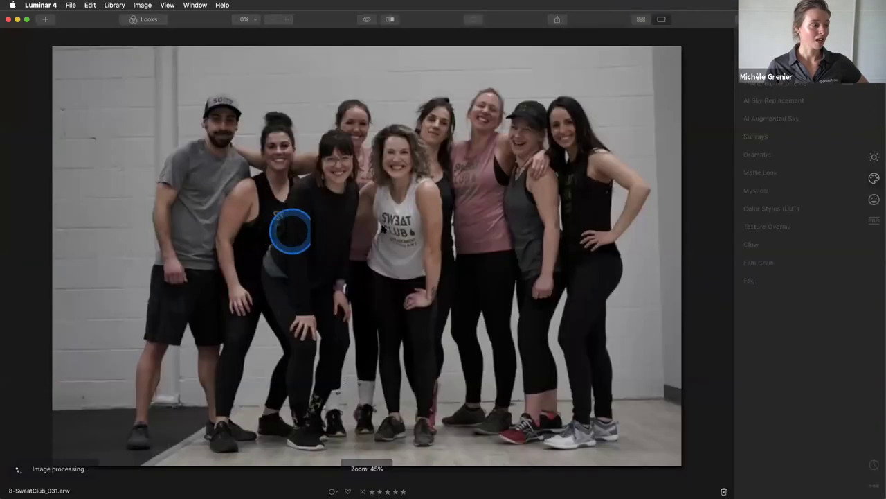
pyautogui.click(578, 165)
pyautogui.click(653, 118)
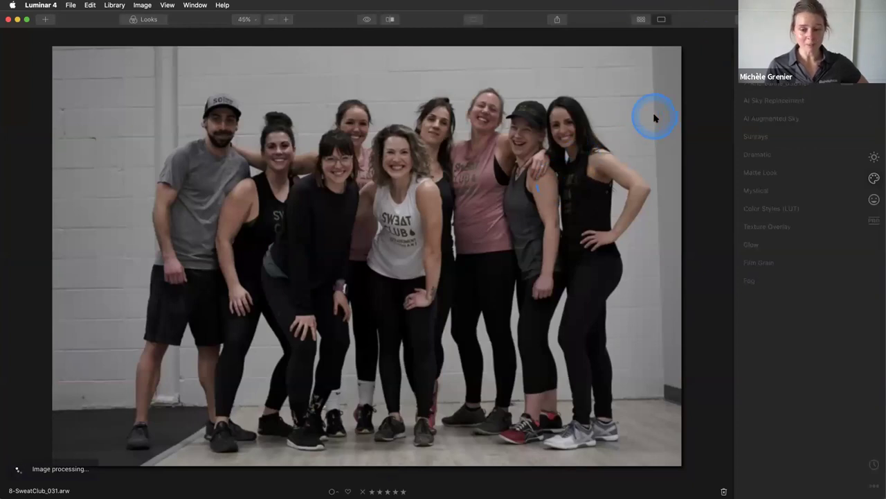
pyautogui.click(673, 106)
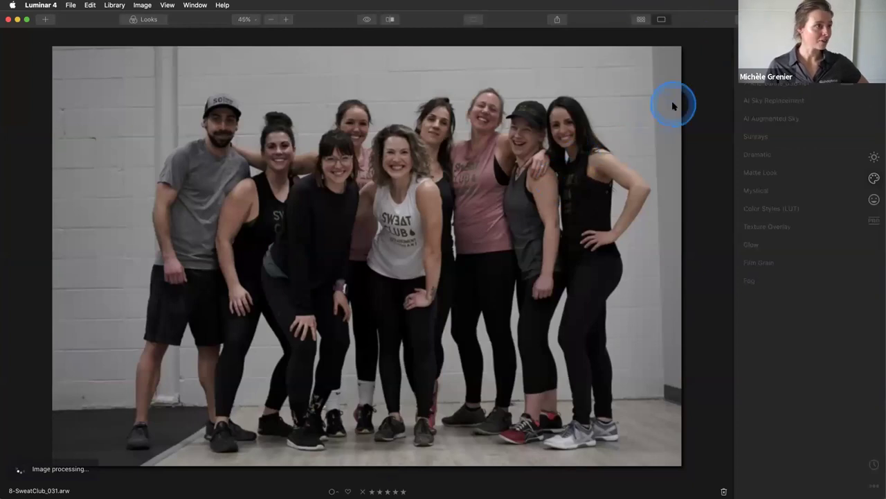
pyautogui.click(565, 73)
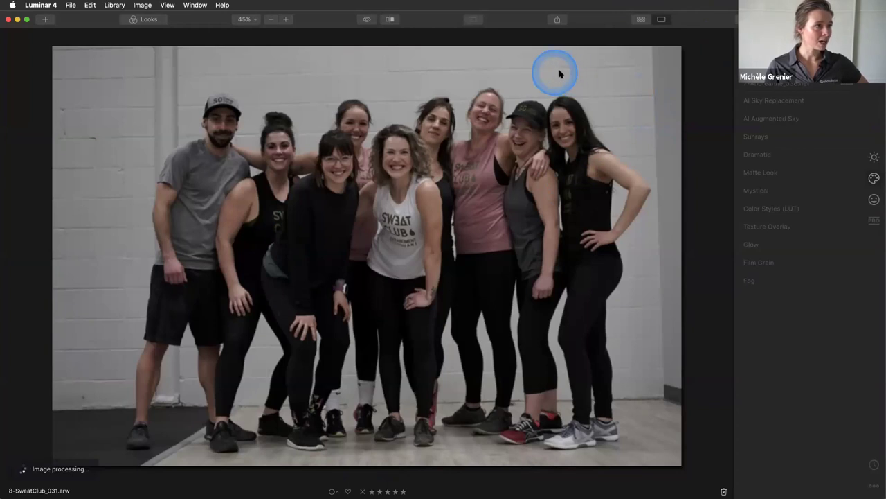
pyautogui.click(563, 72)
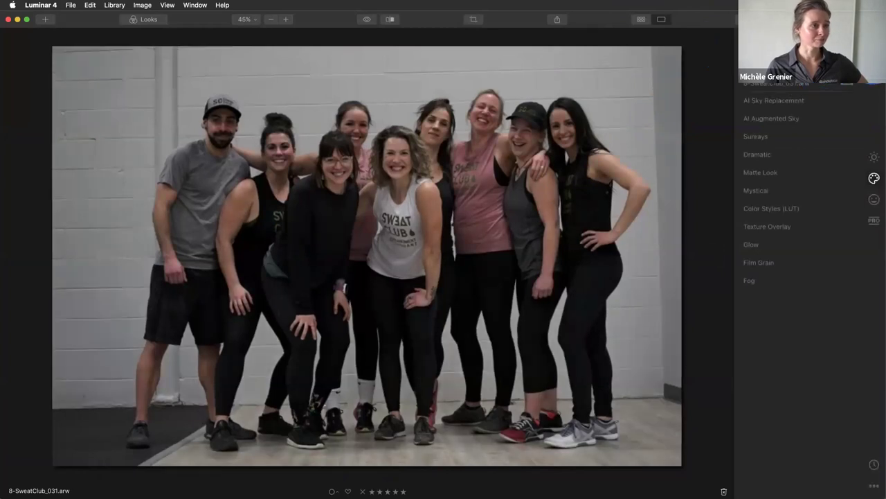
# Straighten the group photo by rotating it 1.48° with Crop & Rotate and apply the crop
pyautogui.click(807, 100)
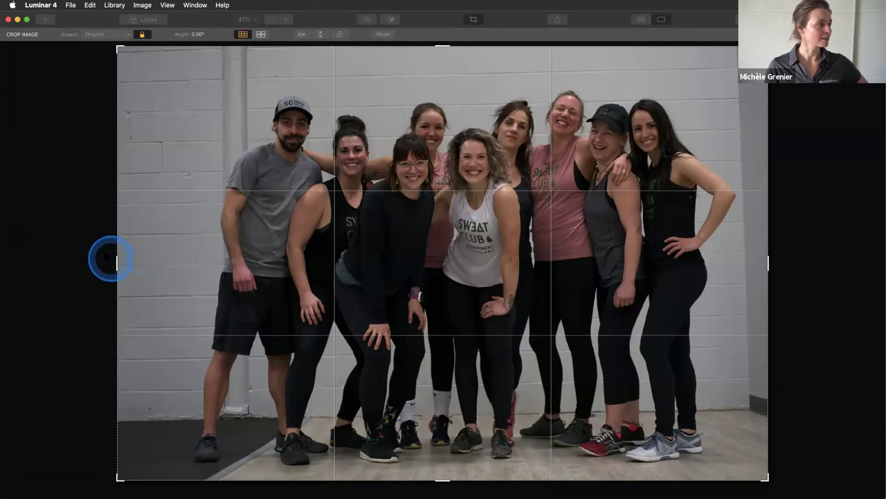
pyautogui.moveTo(103, 257)
pyautogui.mouseDown()
pyautogui.moveTo(103, 264)
pyautogui.moveTo(105, 239)
pyautogui.mouseUp()
pyautogui.hotkey('ctrl', 'Up')
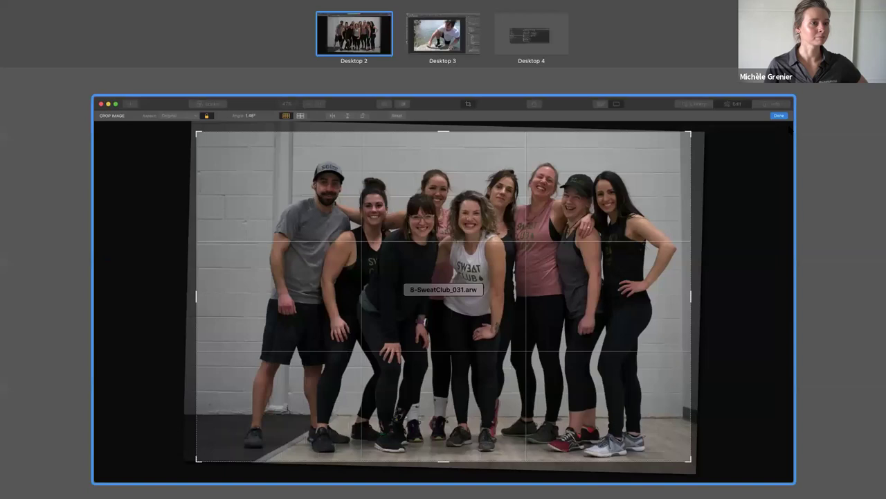
pyautogui.hotkey('ctrl', 'Up')
pyautogui.press('Return')
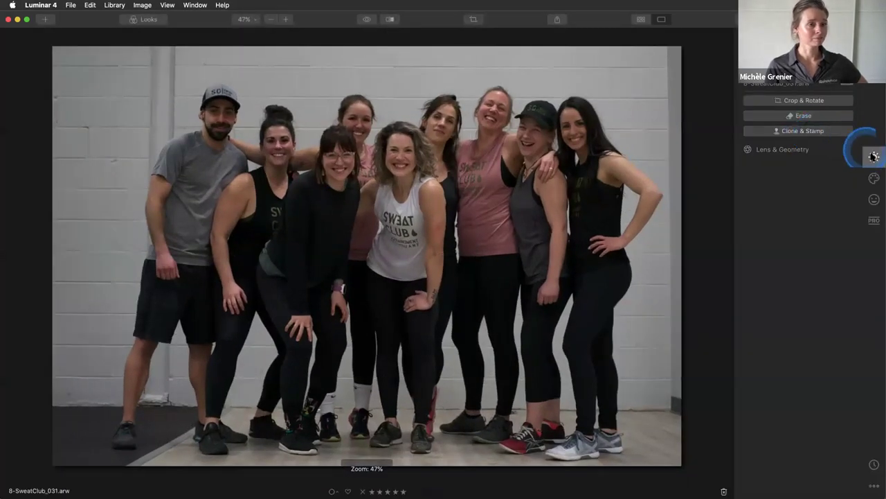
# In AI Enhance, set AI Accent to 53 for the group photo
pyautogui.click(766, 121)
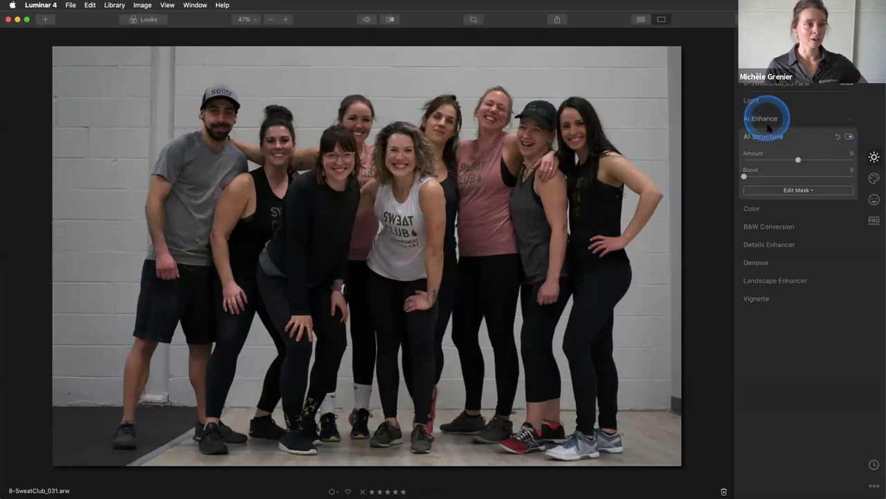
pyautogui.click(762, 119)
pyautogui.moveTo(745, 142); pyautogui.dragTo(802, 142)
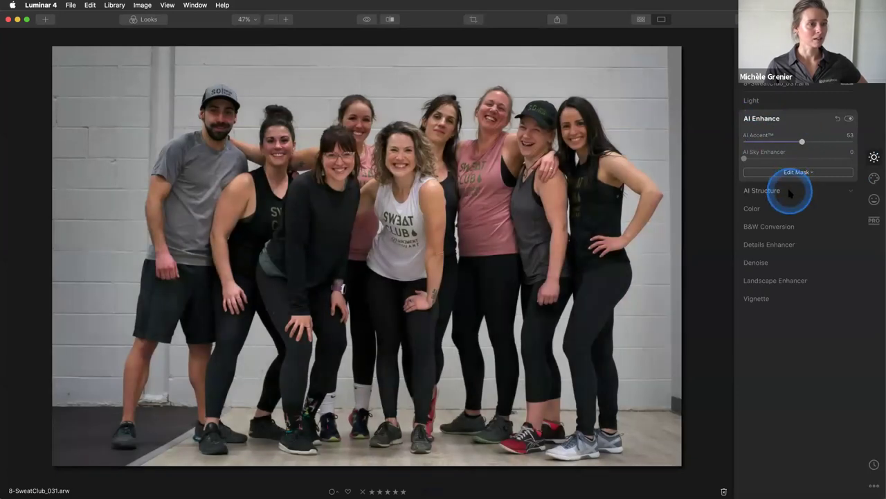
# In AI Portrait Enhancer, raise Face Light to 100 for the group photo
pyautogui.click(874, 200)
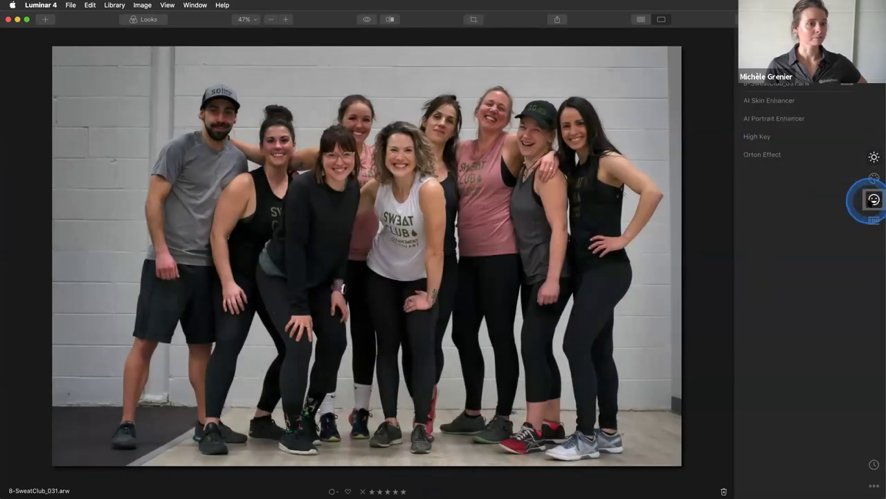
pyautogui.click(784, 119)
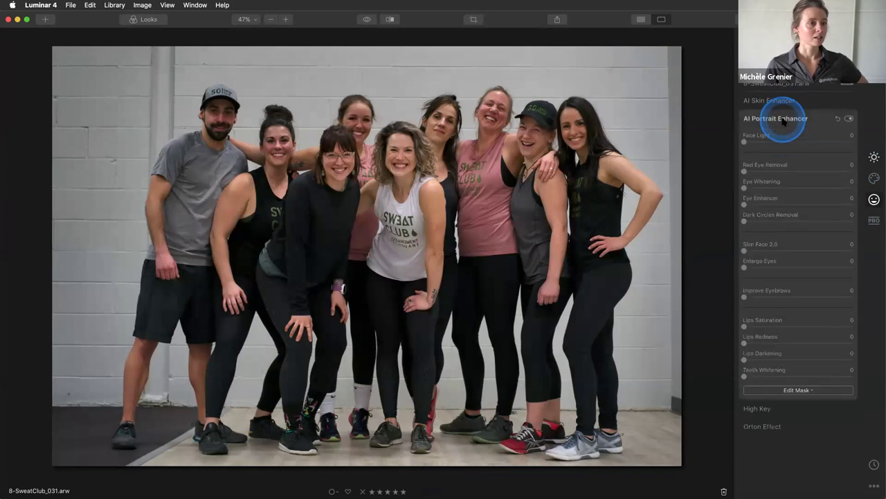
pyautogui.click(746, 146)
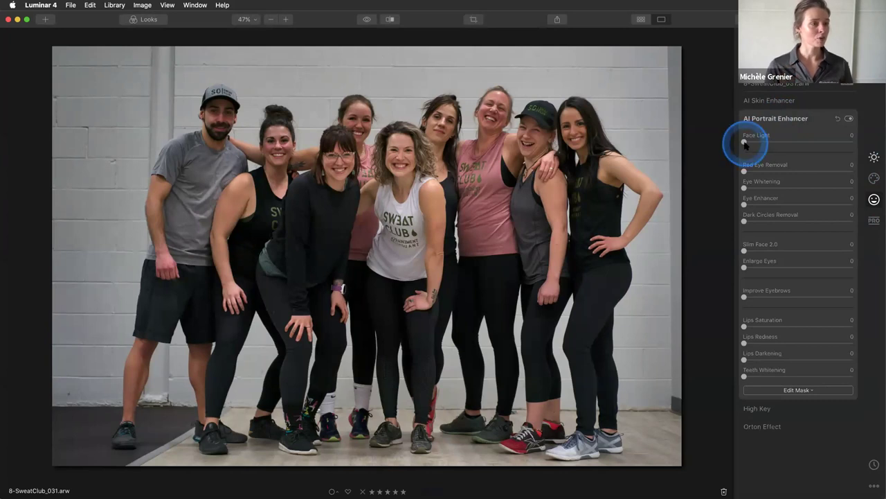
pyautogui.moveTo(746, 145); pyautogui.dragTo(854, 144)
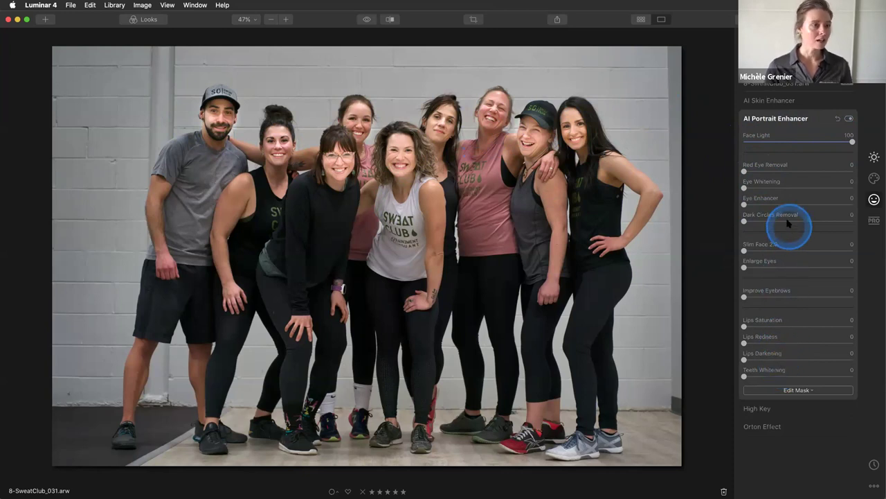
# Set Eye Enhancer to 72, Face Light to 40, Dark Circles Removal to 70, Improve Eyebrows to 46 and Teeth Whitening to 47
pyautogui.moveTo(744, 205); pyautogui.dragTo(823, 204)
pyautogui.moveTo(852, 142); pyautogui.dragTo(788, 143)
pyautogui.moveTo(743, 221); pyautogui.dragTo(816, 222)
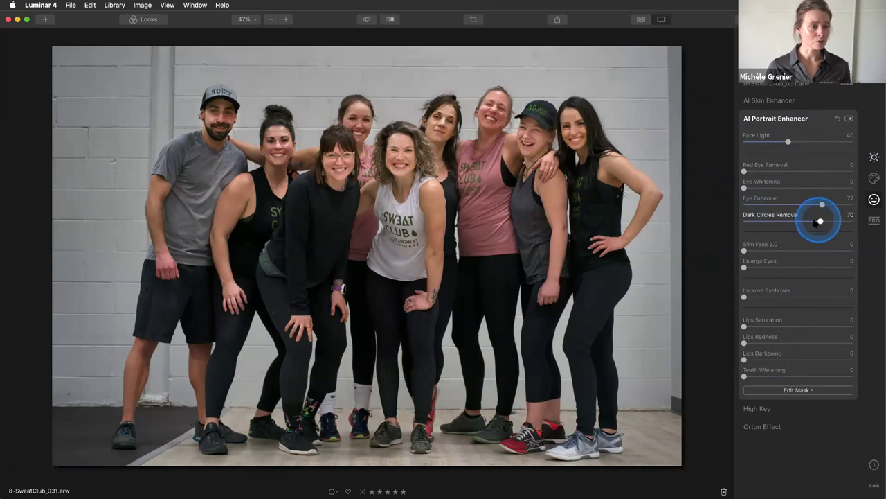
pyautogui.moveTo(744, 297); pyautogui.dragTo(794, 296)
pyautogui.moveTo(749, 376); pyautogui.dragTo(795, 376)
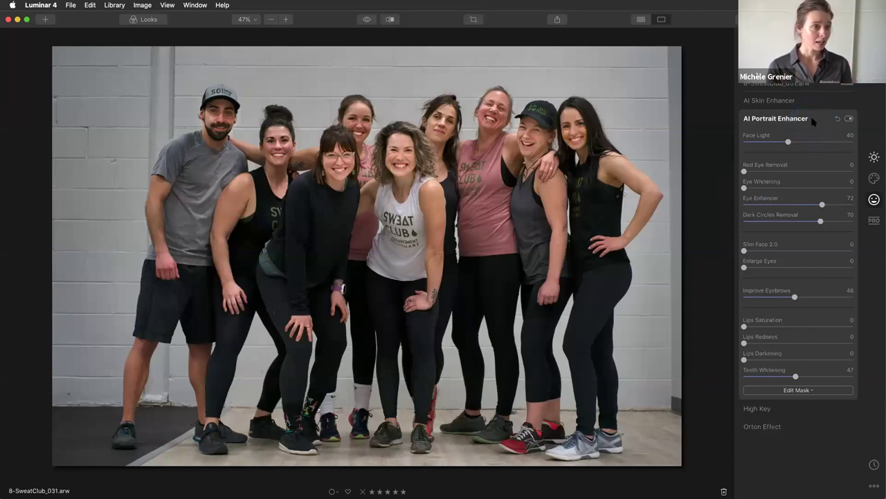
# Compare the group's faces with and without the AI Portrait Enhancer, leaving the effect enabled
pyautogui.click(850, 120)
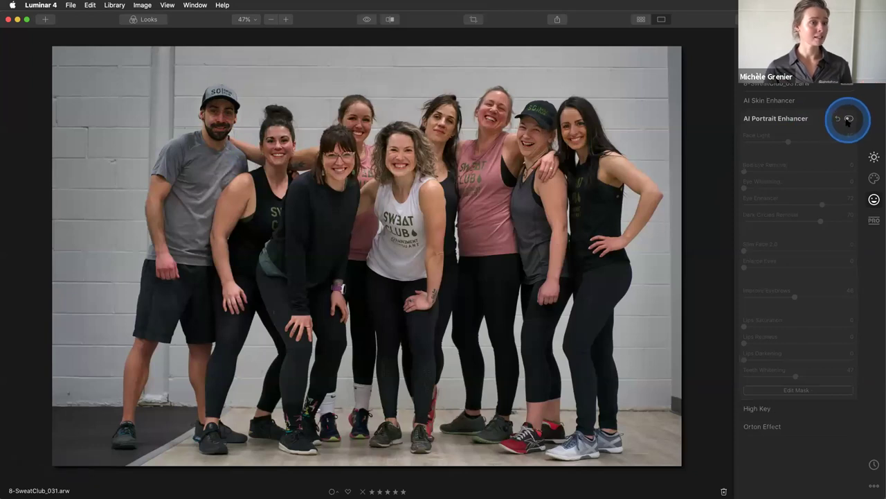
pyautogui.click(850, 120)
pyautogui.click(849, 119)
pyautogui.click(849, 120)
pyautogui.click(850, 120)
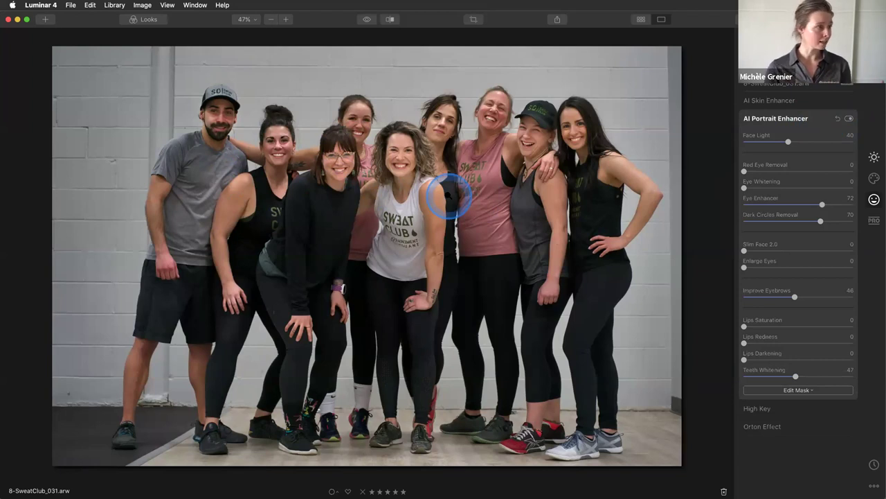
# Save the group photo's current adjustments as a new Luminar Look named GroupSweatClub
pyautogui.click(140, 20)
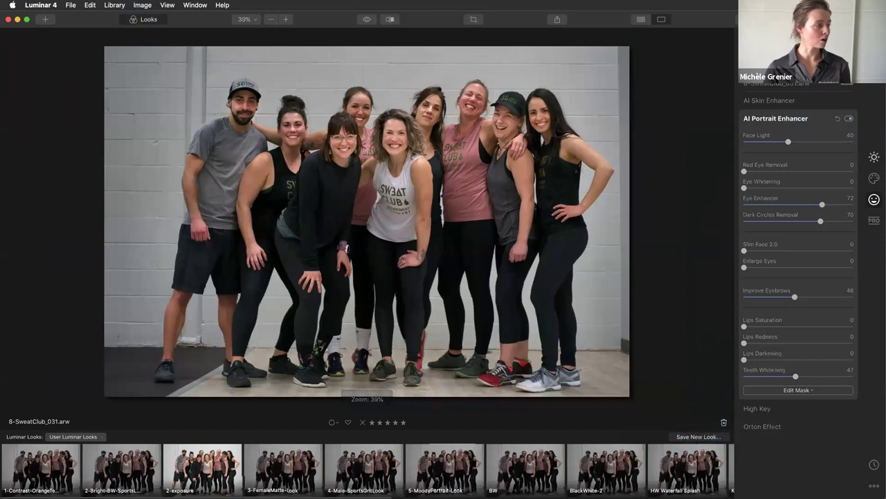
pyautogui.hotkey('ctrl', 'Up')
pyautogui.click(190, 457)
pyautogui.hscroll(3, 191, 457)
pyautogui.hscroll(-4, 191, 457)
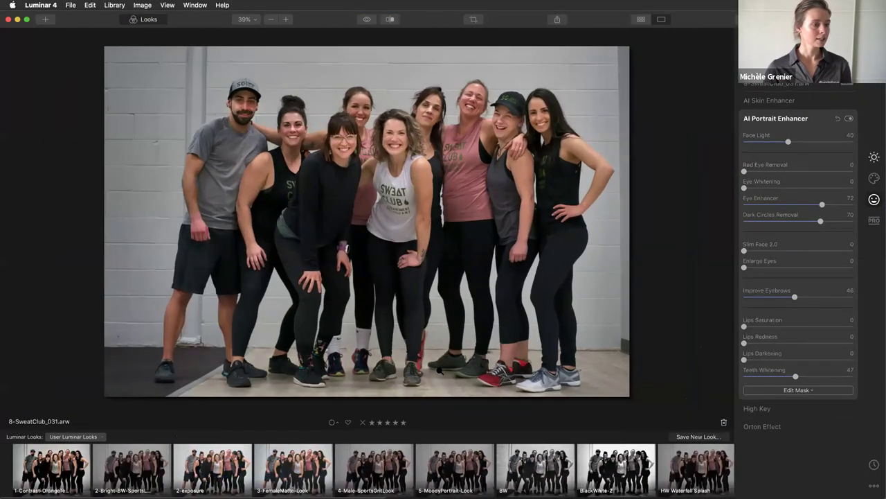
pyautogui.click(680, 436)
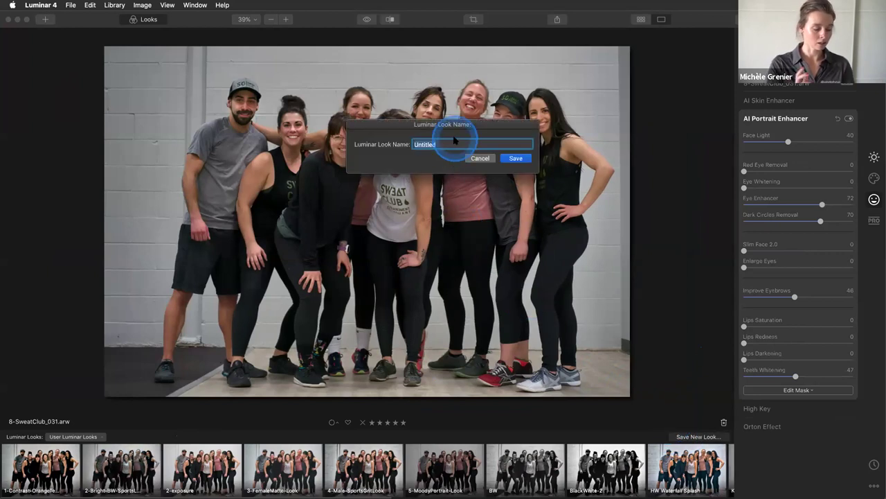
pyautogui.write('G')
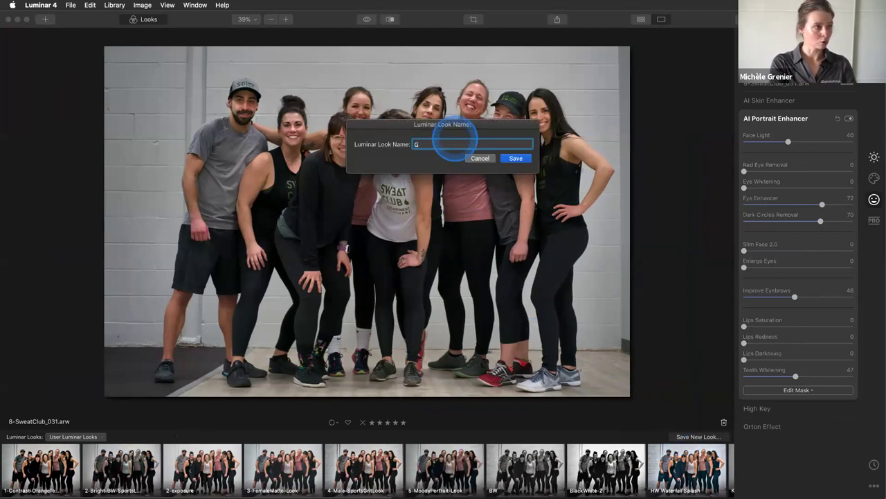
pyautogui.write('roupSweatClub')
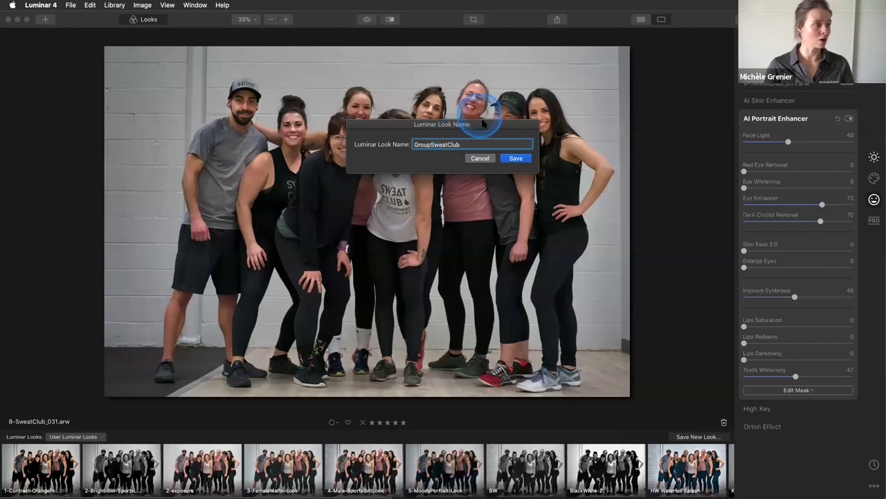
pyautogui.click(511, 158)
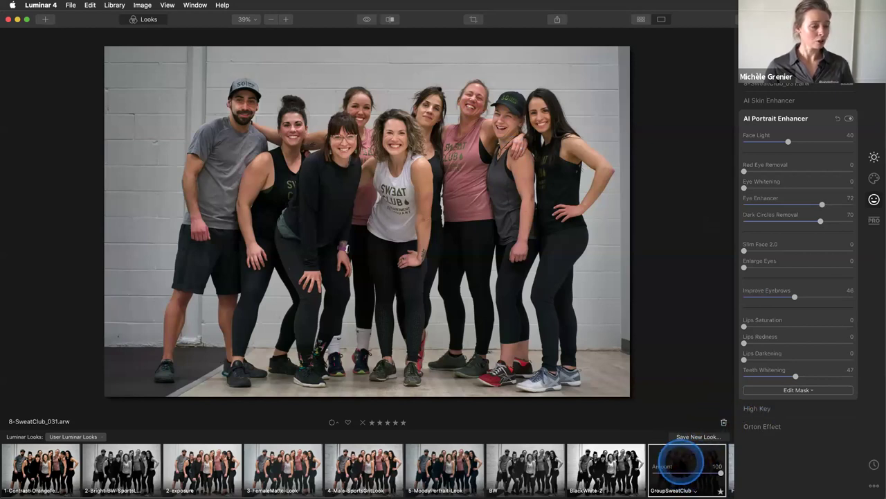
# Examine the Batch Processing image loader and the Luminar 4 Editing folder, closing it without loading any images
pyautogui.click(72, 5)
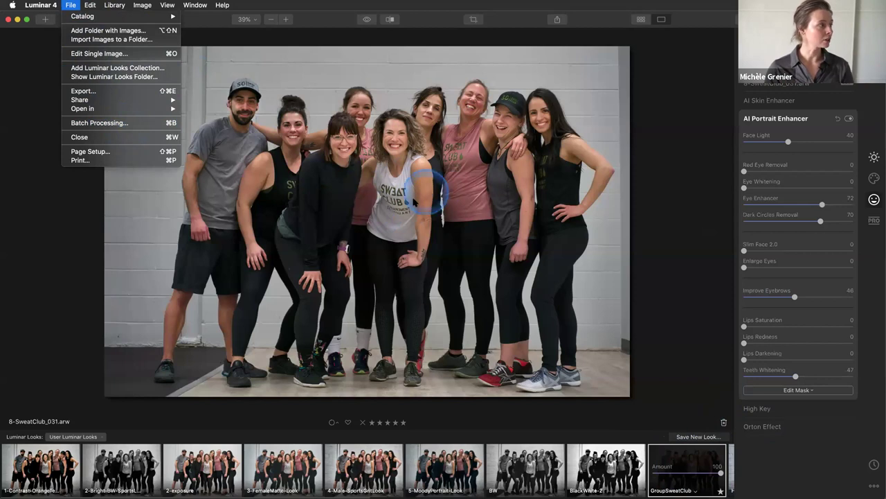
pyautogui.click(133, 124)
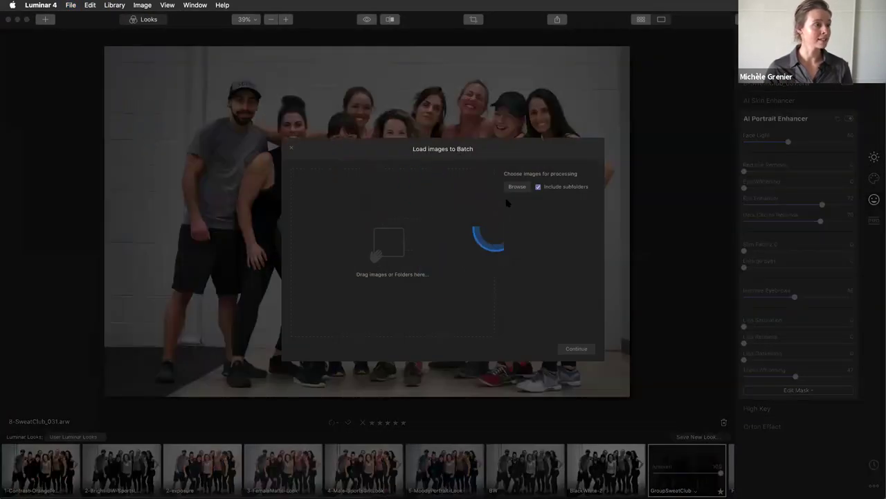
pyautogui.click(517, 186)
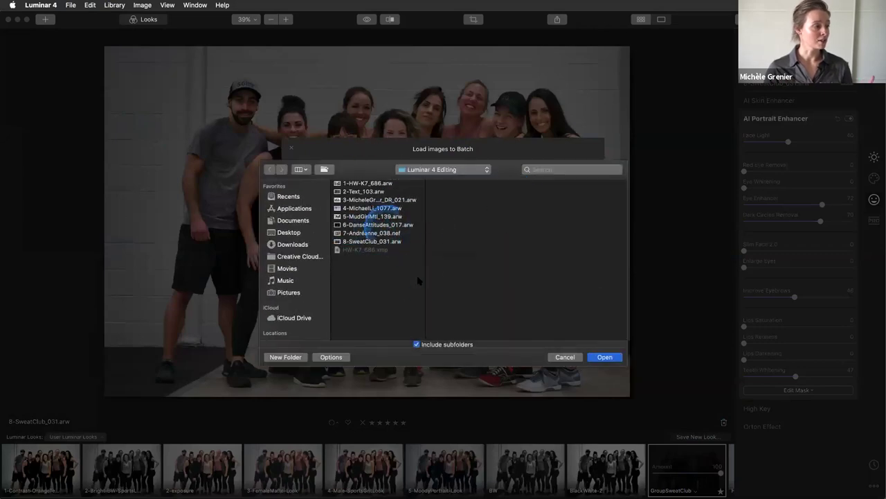
pyautogui.click(566, 357)
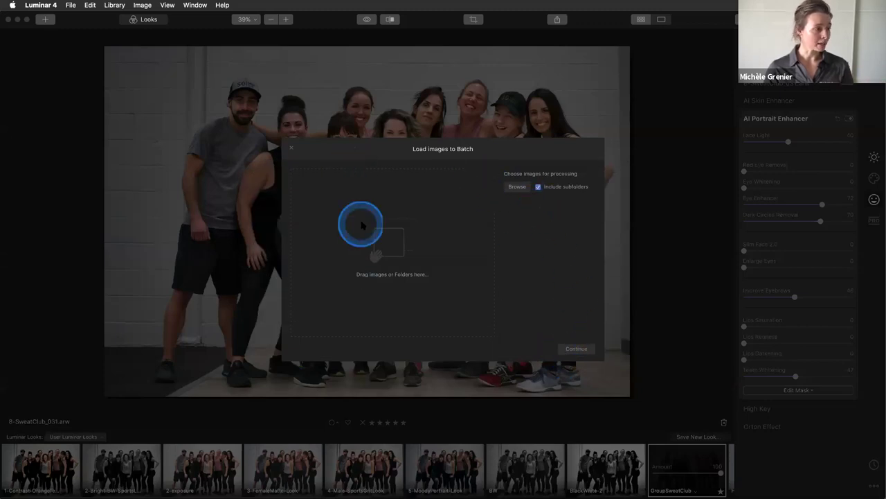
pyautogui.click(291, 148)
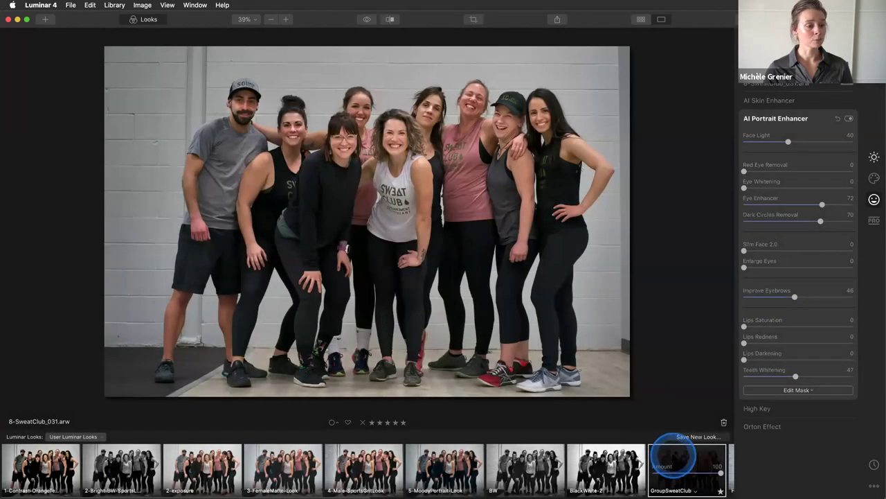
# Page through the catalog's other photos and return to the group photo 8-SweatClub_031.arw
pyautogui.press('Right')
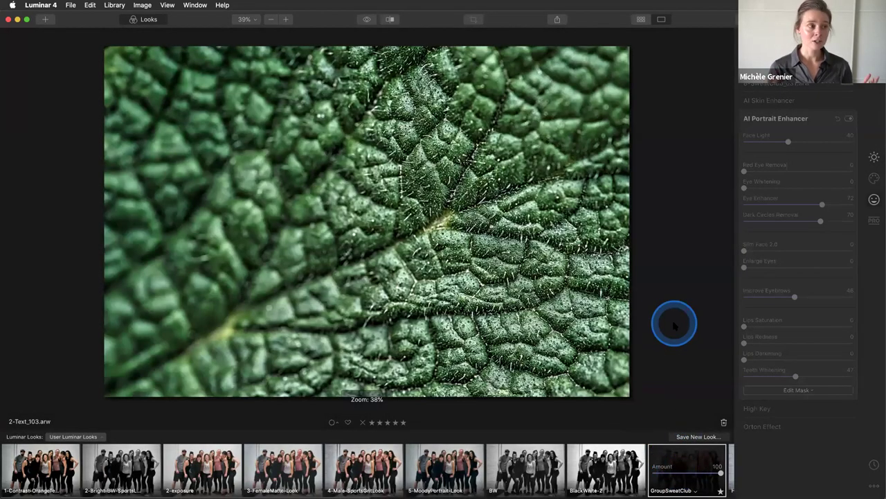
pyautogui.press('Right')
pyautogui.press('Right')
pyautogui.press('Right')
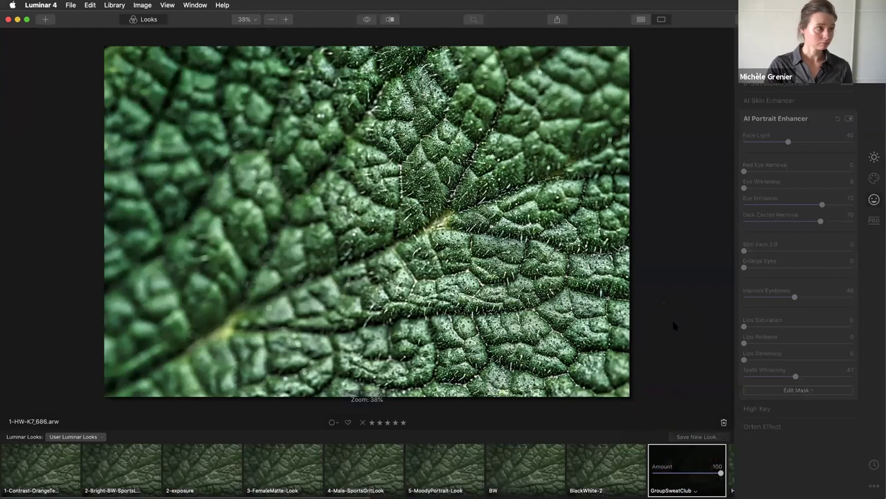
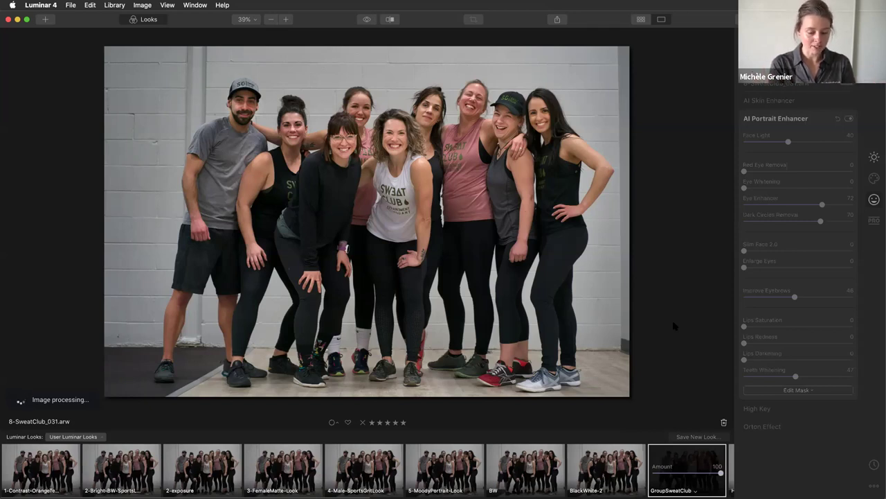
pyautogui.click(675, 325)
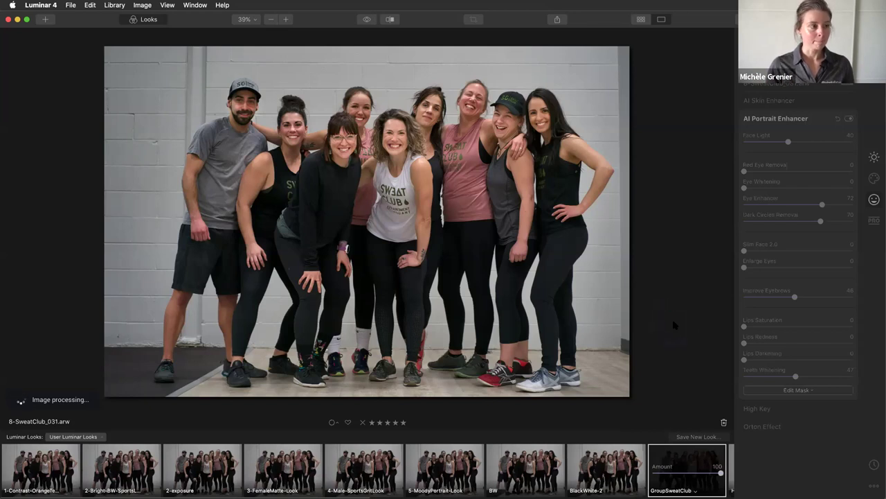
pyautogui.moveTo(836, 133)
pyautogui.mouseDown()
pyautogui.moveTo(793, 99)
pyautogui.moveTo(775, 103)
pyautogui.moveTo(800, 152)
pyautogui.mouseUp()
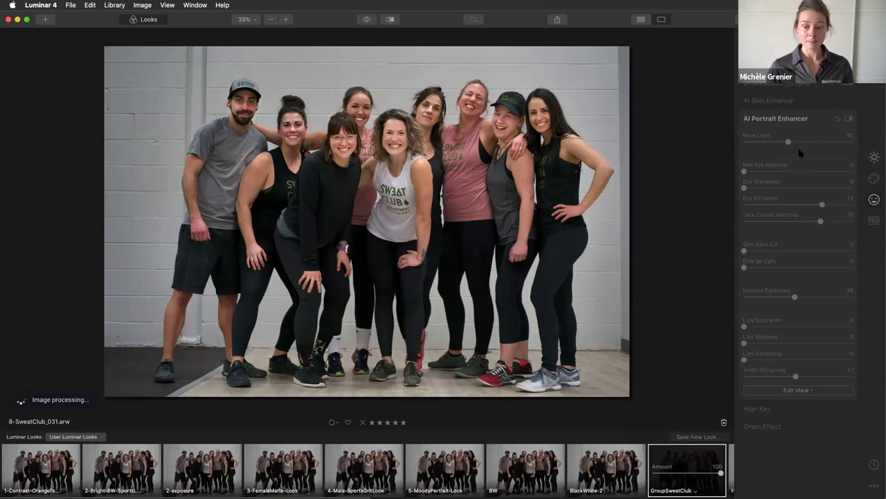
pyautogui.click(800, 152)
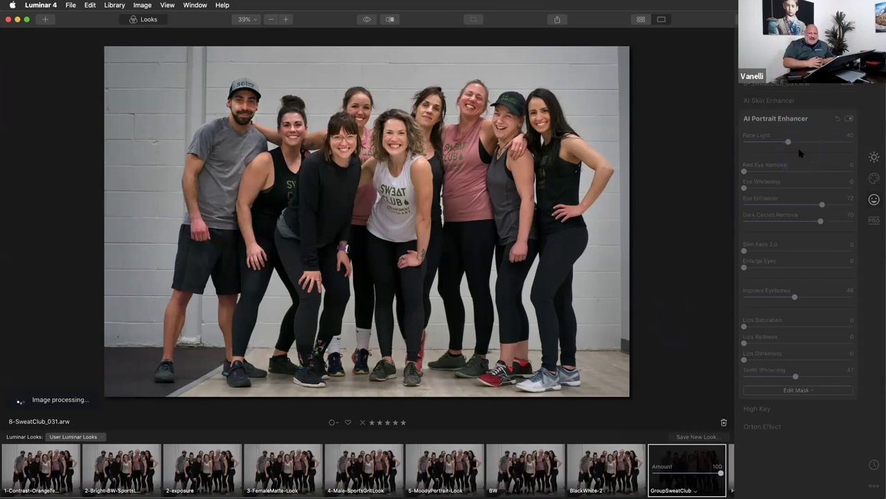
pyautogui.click(800, 151)
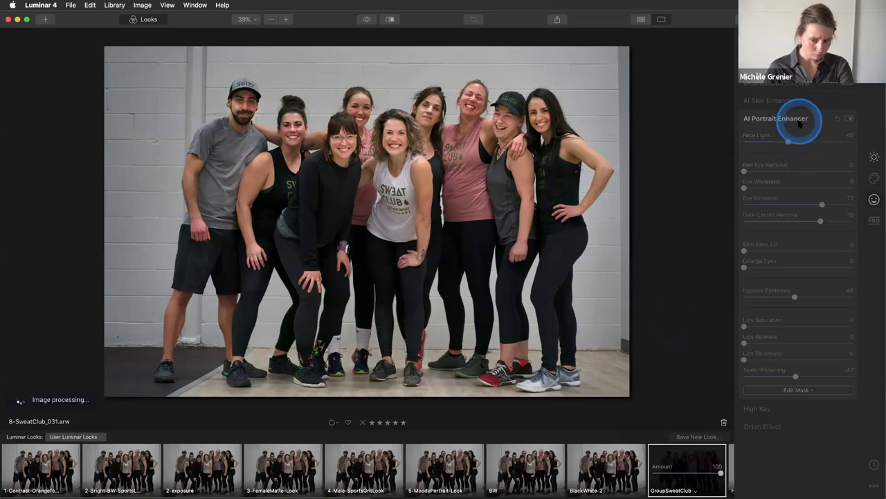
pyautogui.click(797, 119)
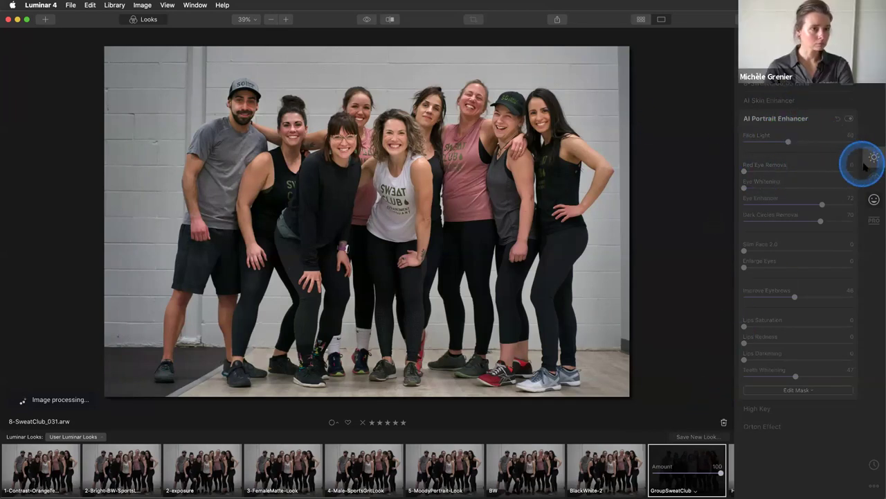
# Hide the Looks strip and reopen the group photo 8-SweatClub_031.arw from the gallery in single-image view
pyautogui.click(147, 19)
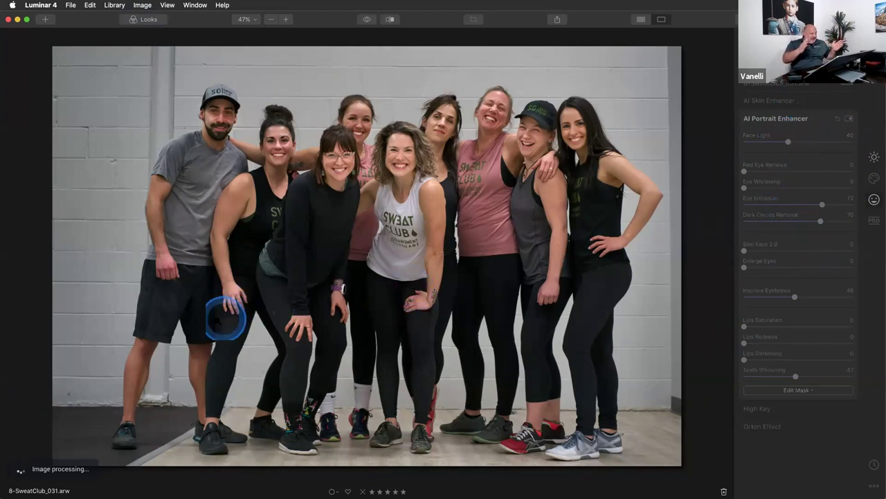
pyautogui.hotkey('ctrl', 'Up')
pyautogui.hotkey('ctrl', 'Up')
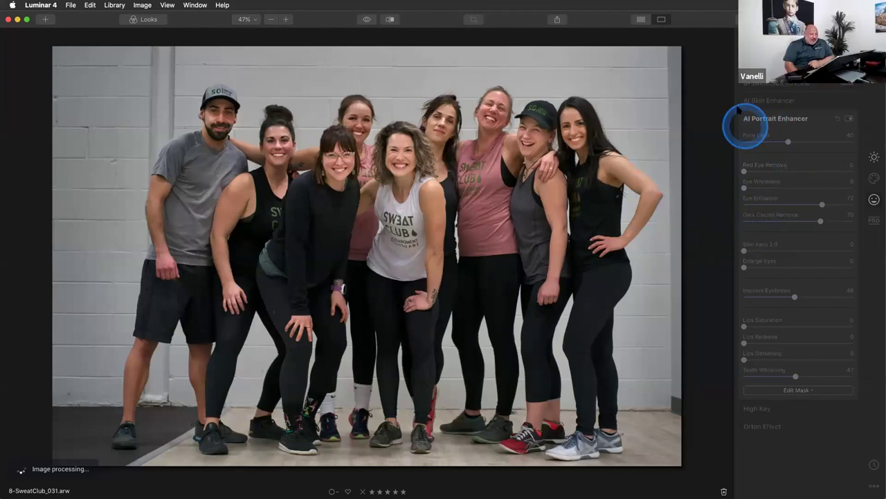
pyautogui.click(641, 19)
pyautogui.doubleClick(292, 229)
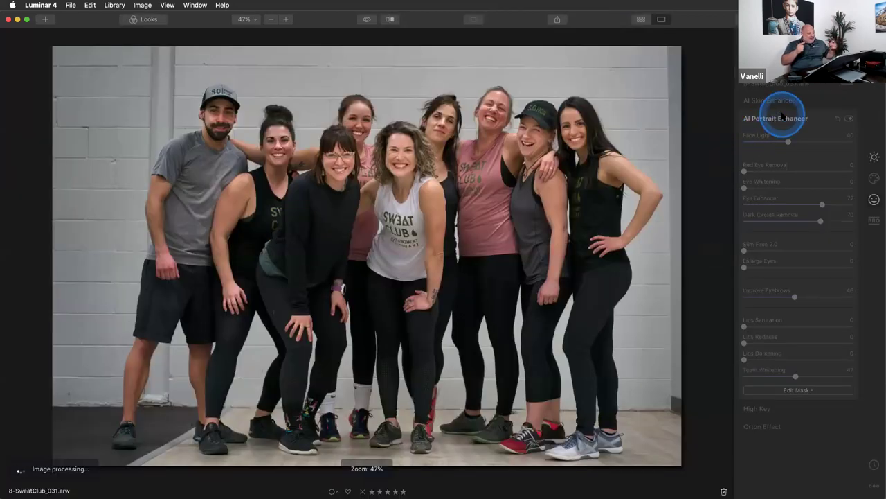
# Collapse the AI Portrait Enhancer settings and set the AI Structure Amount to 44 for the group photo
pyautogui.click(786, 113)
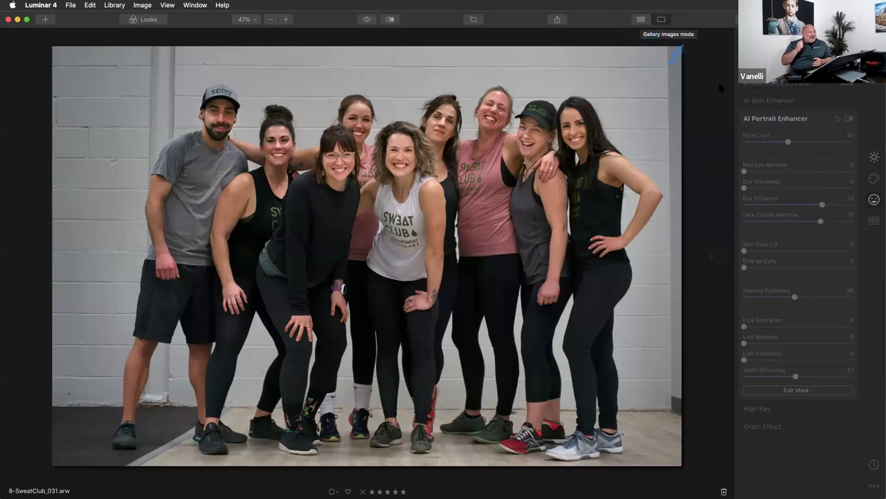
pyautogui.click(792, 117)
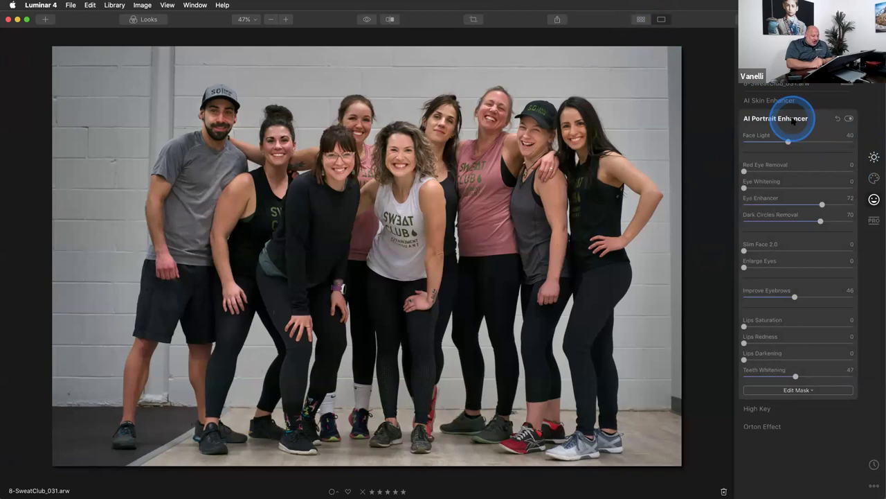
pyautogui.click(793, 118)
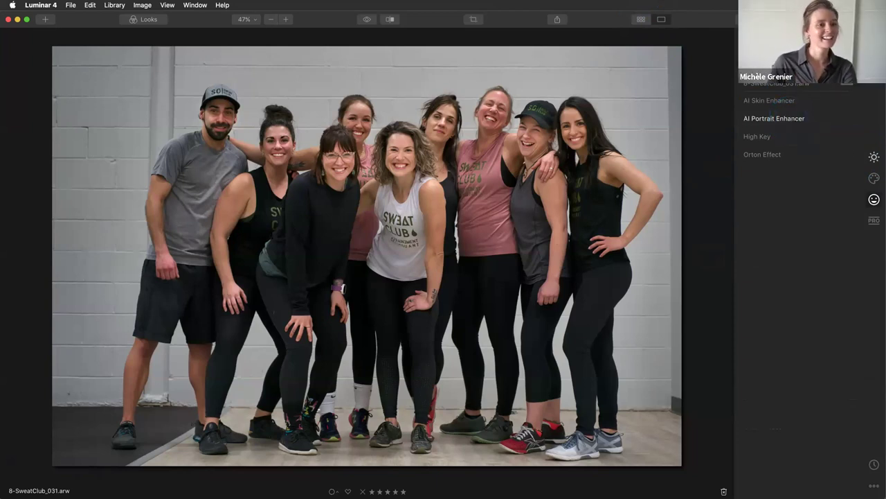
pyautogui.click(871, 156)
pyautogui.click(769, 191)
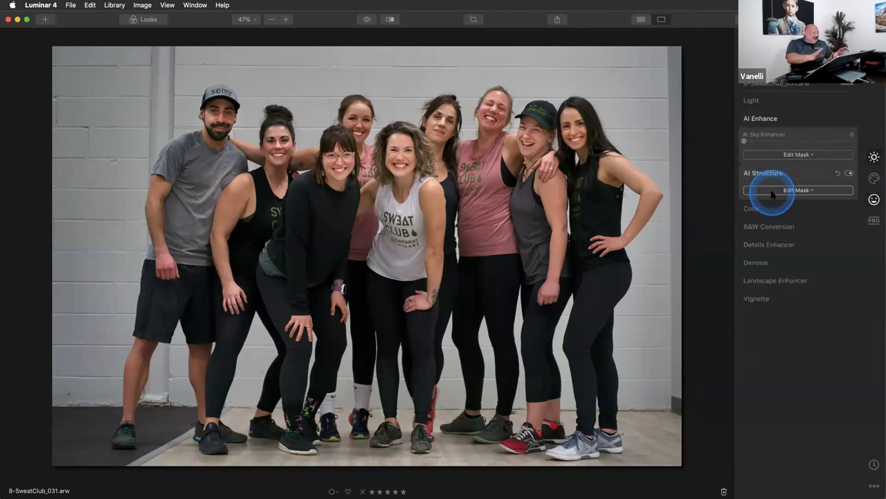
pyautogui.moveTo(798, 162); pyautogui.dragTo(822, 163)
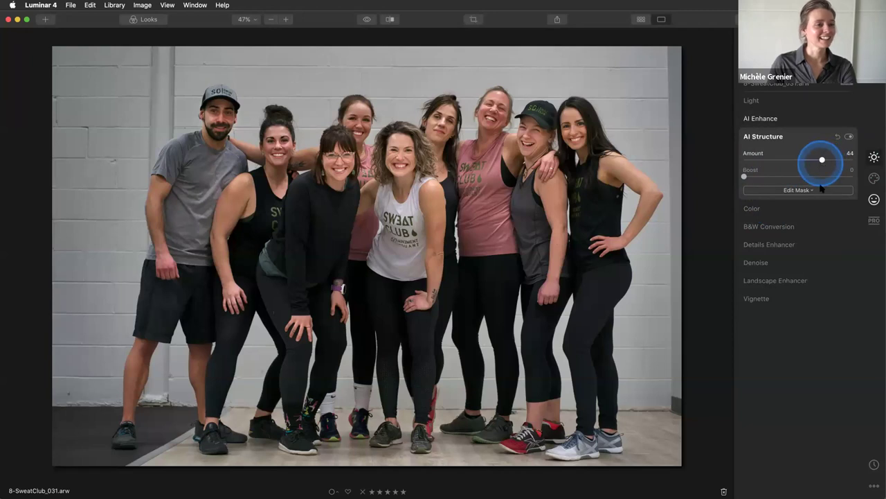
# Add the Dramatic creative effect to the group photo with an Amount of 30
pyautogui.click(874, 178)
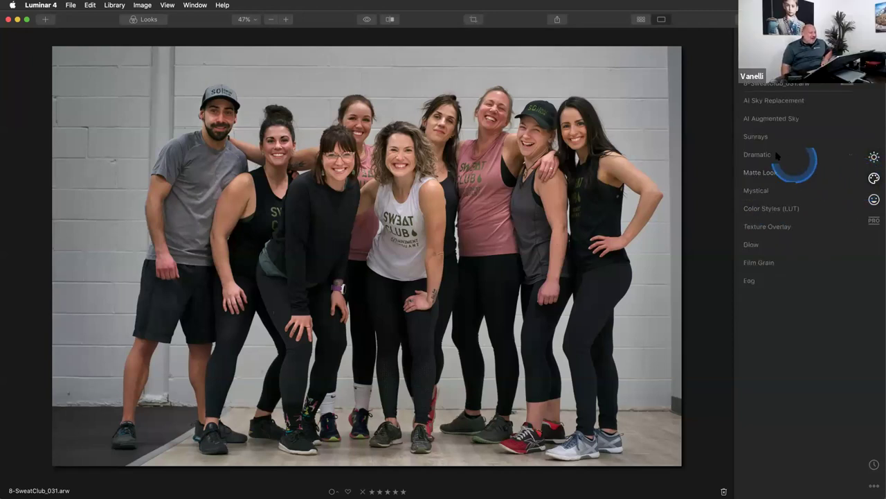
pyautogui.click(759, 154)
pyautogui.moveTo(747, 177); pyautogui.dragTo(784, 165)
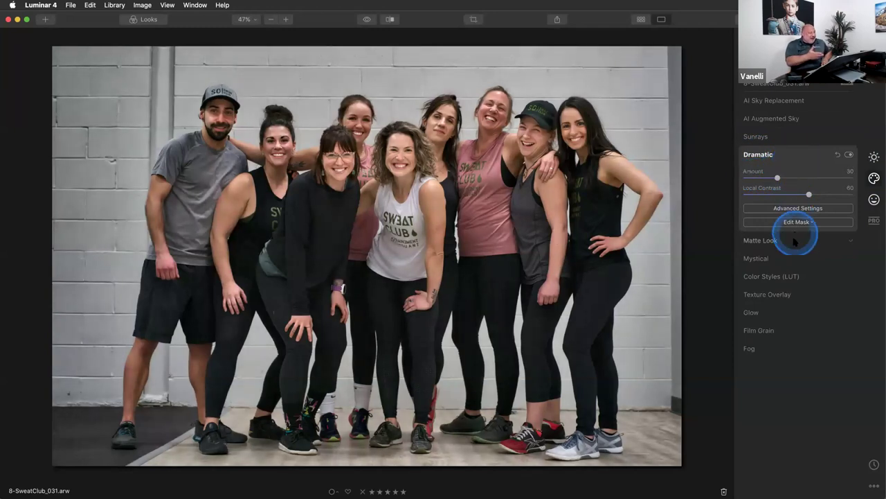
# In Color Styles (LUT), try the 1960 LUT on the group photo and replace it with Genius
pyautogui.click(793, 276)
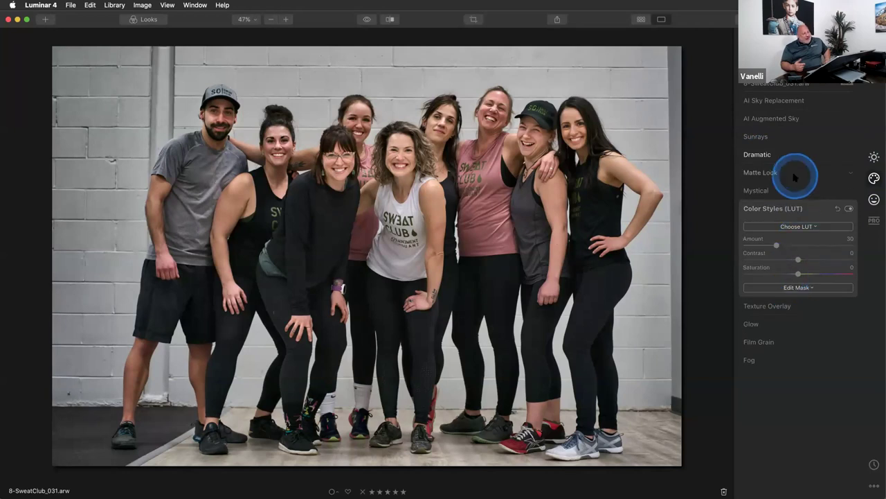
pyautogui.click(797, 226)
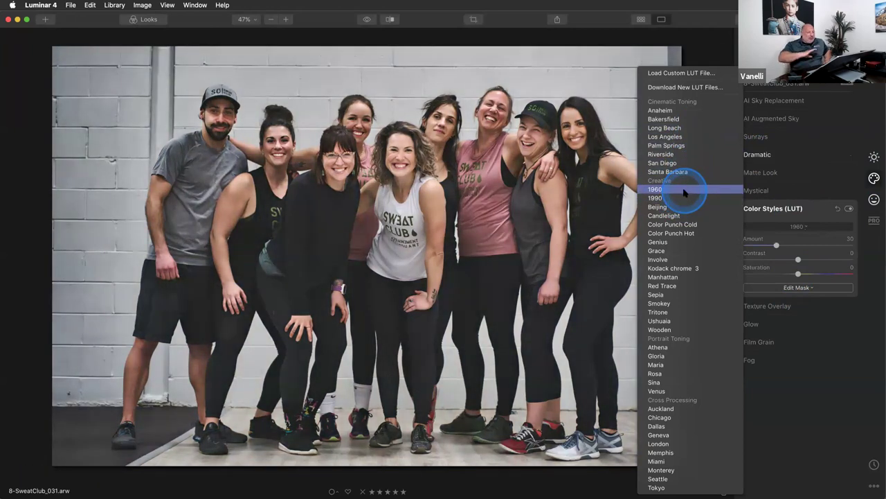
pyautogui.click(684, 190)
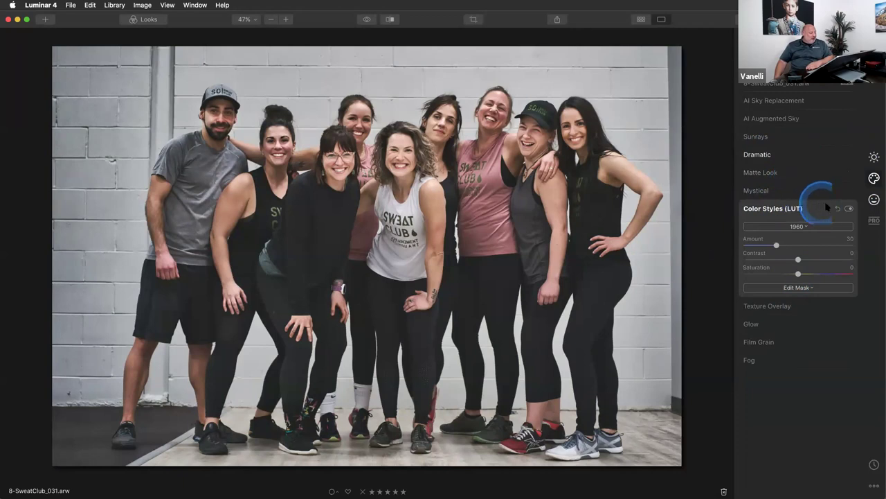
pyautogui.click(806, 226)
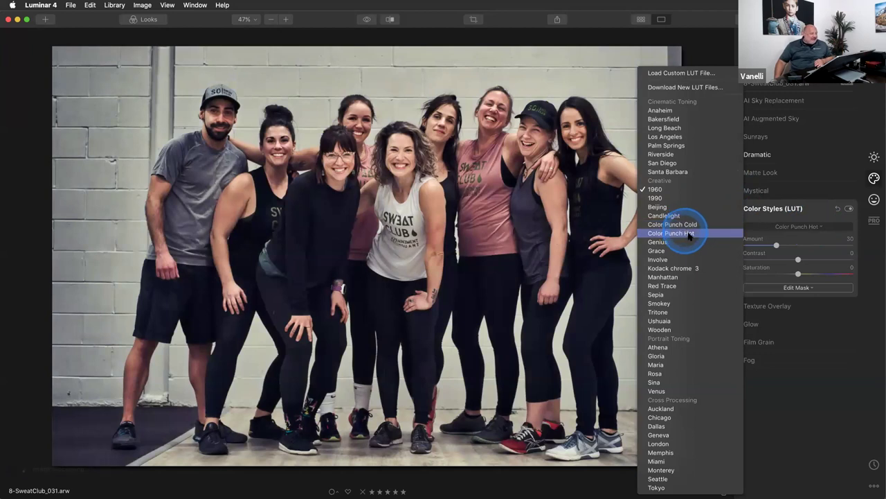
pyautogui.click(692, 242)
pyautogui.click(815, 203)
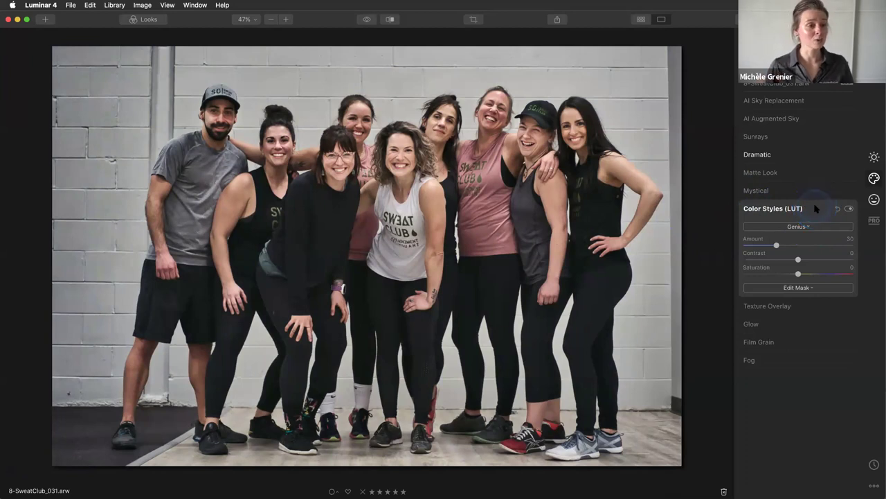
pyautogui.click(816, 209)
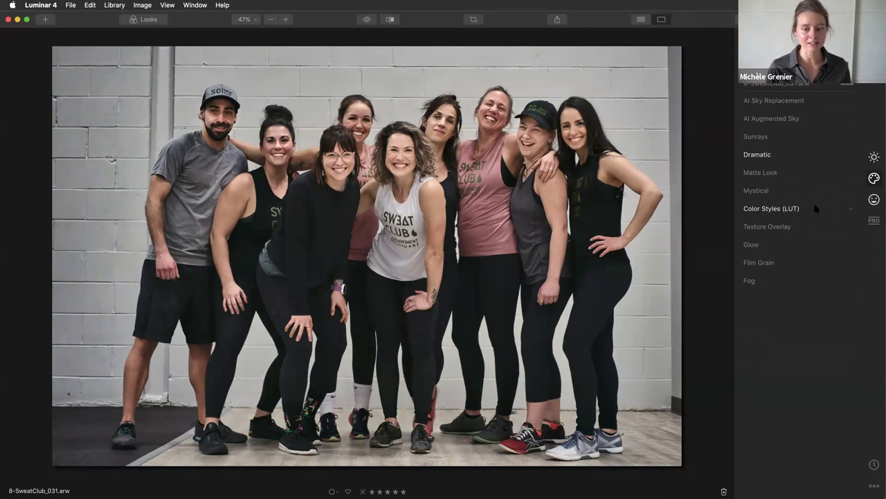
pyautogui.click(874, 177)
pyautogui.click(807, 192)
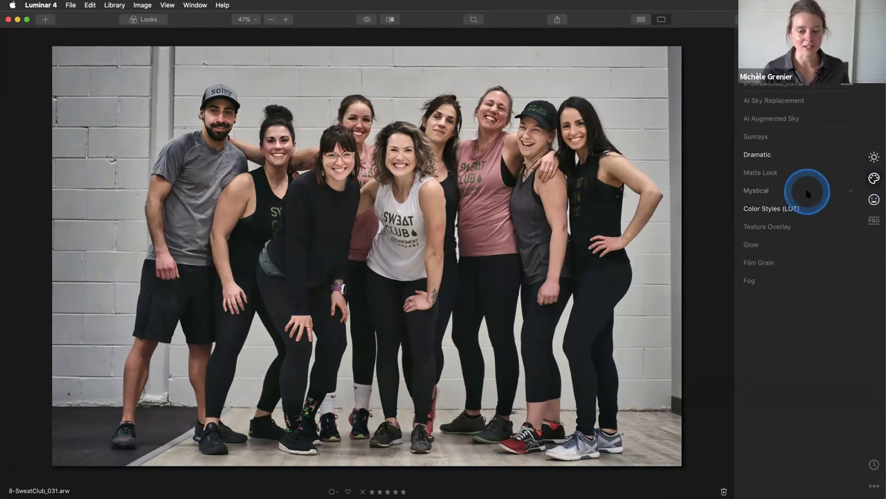
pyautogui.click(778, 157)
pyautogui.click(502, 56)
pyautogui.click(777, 137)
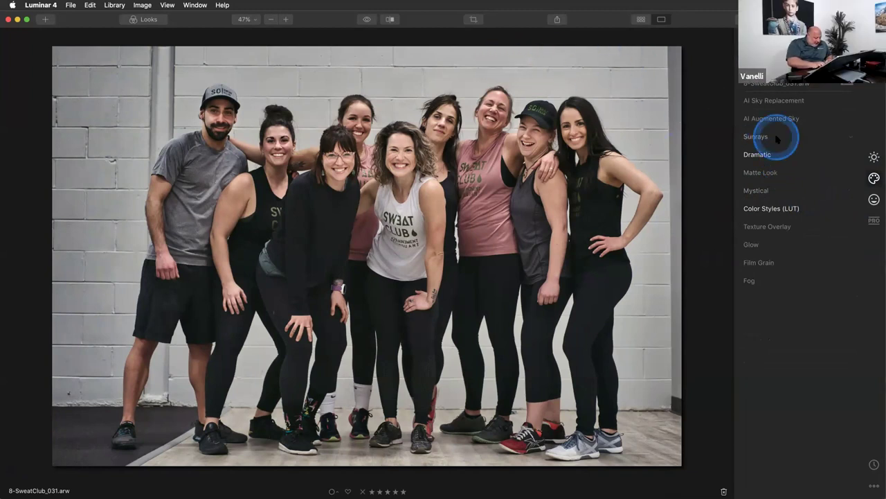
pyautogui.click(785, 142)
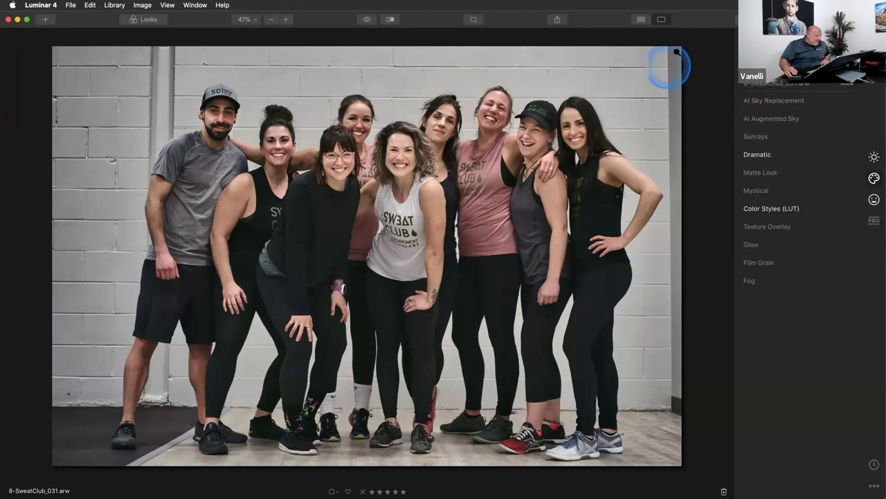
# Return to the gallery and open the portrait of the woman in a cap in front of the rocks
pyautogui.click(641, 20)
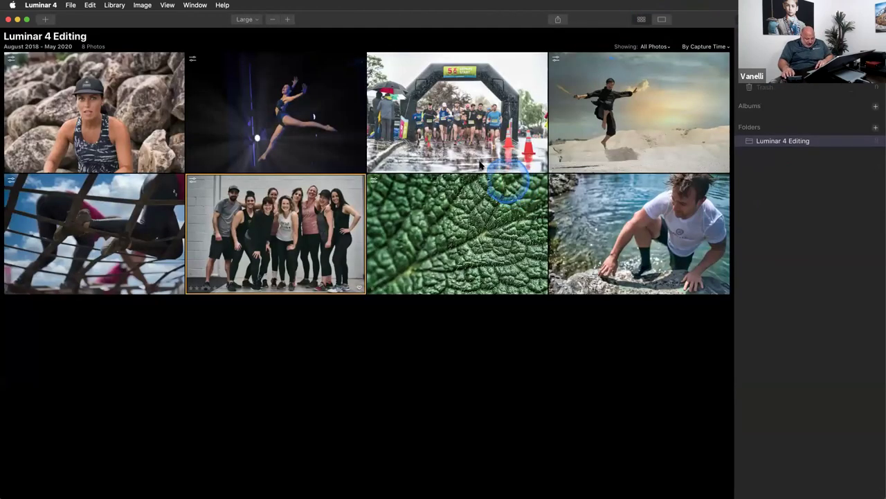
pyautogui.doubleClick(133, 103)
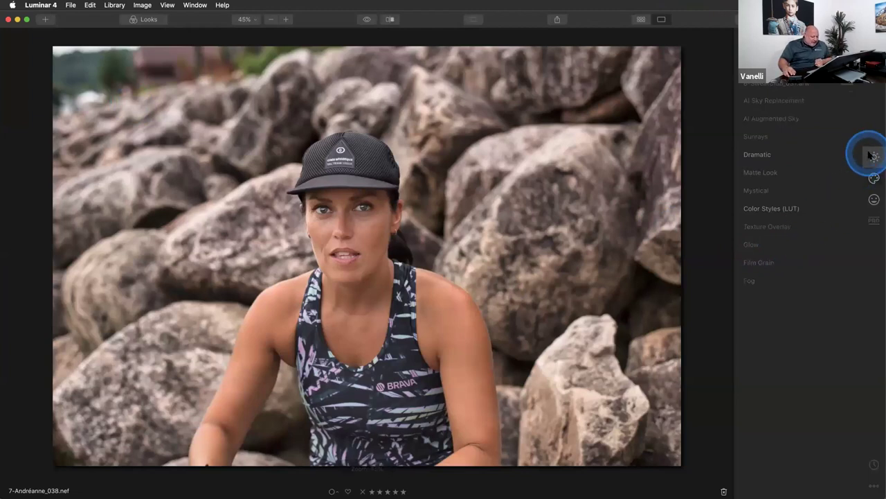
pyautogui.click(503, 17)
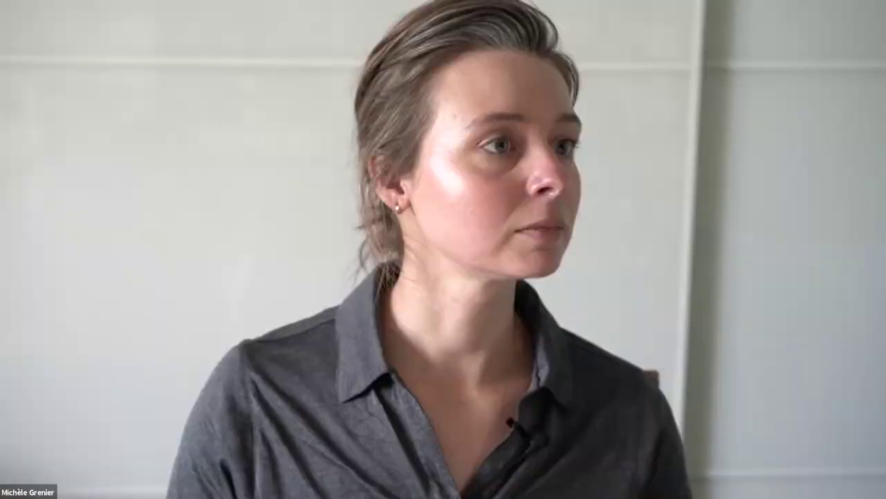
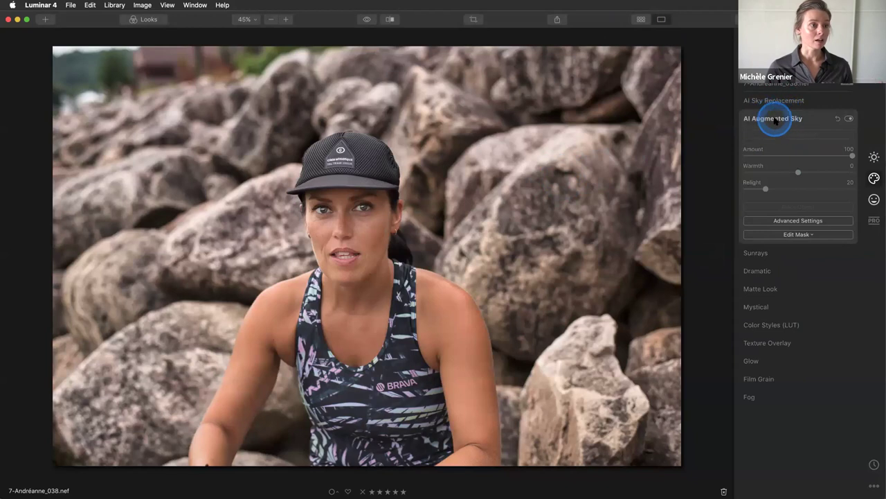
# Apply the Dramatic effect to the portrait, trying Amount 100 before settling on 40, and compare the photo with and without it
pyautogui.click(758, 154)
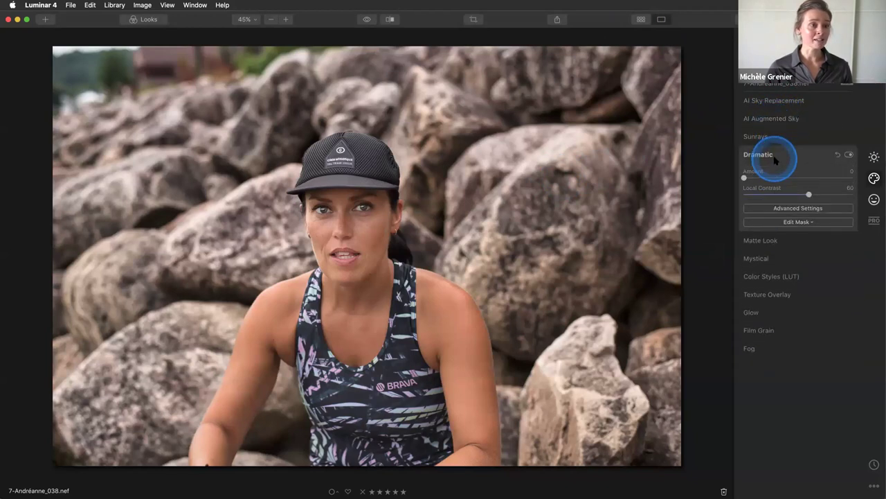
pyautogui.click(776, 166)
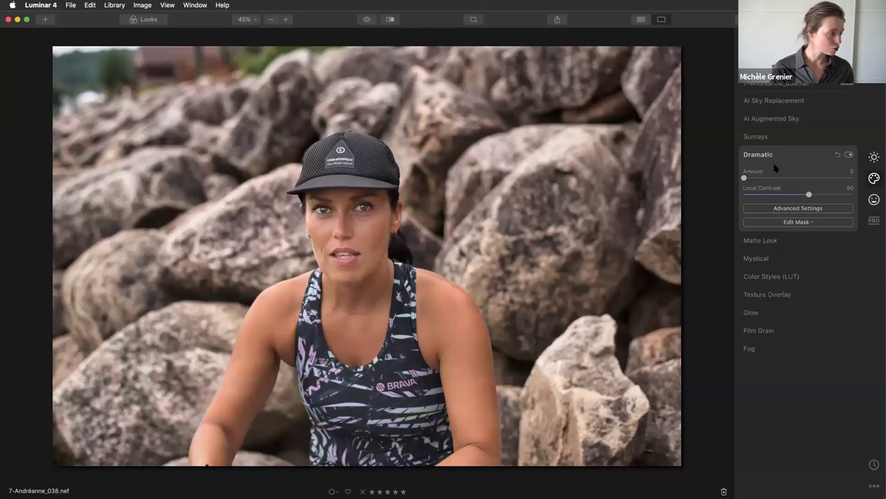
pyautogui.moveTo(745, 177); pyautogui.dragTo(856, 178)
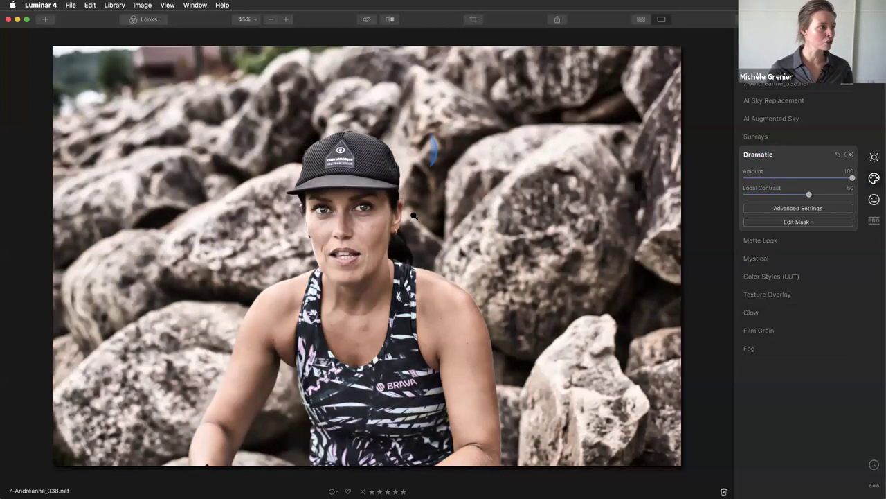
pyautogui.moveTo(420, 246)
pyautogui.mouseDown()
pyautogui.moveTo(443, 257)
pyautogui.moveTo(534, 221)
pyautogui.moveTo(405, 243)
pyautogui.mouseUp()
pyautogui.click(852, 178)
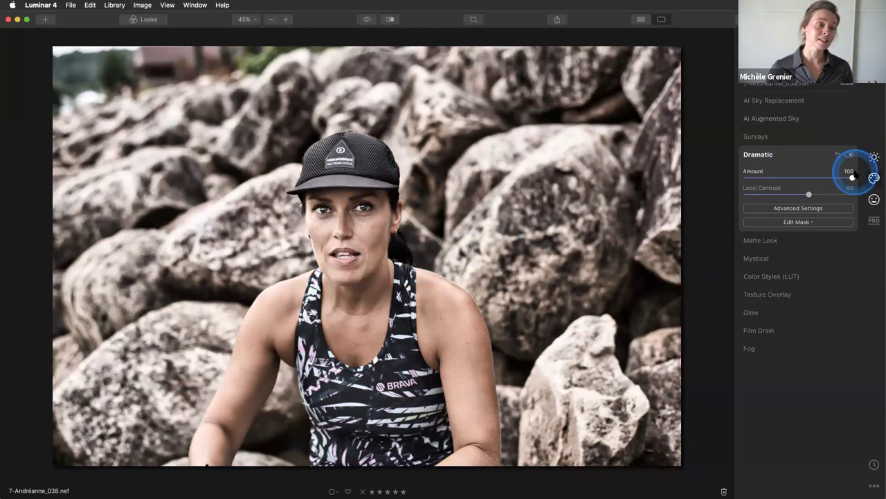
pyautogui.moveTo(853, 178); pyautogui.dragTo(788, 179)
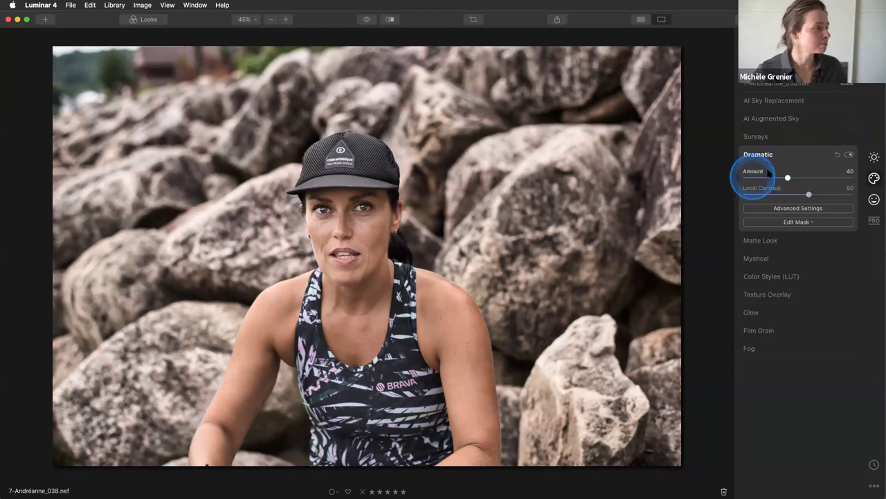
pyautogui.click(849, 155)
pyautogui.click(847, 157)
pyautogui.click(798, 152)
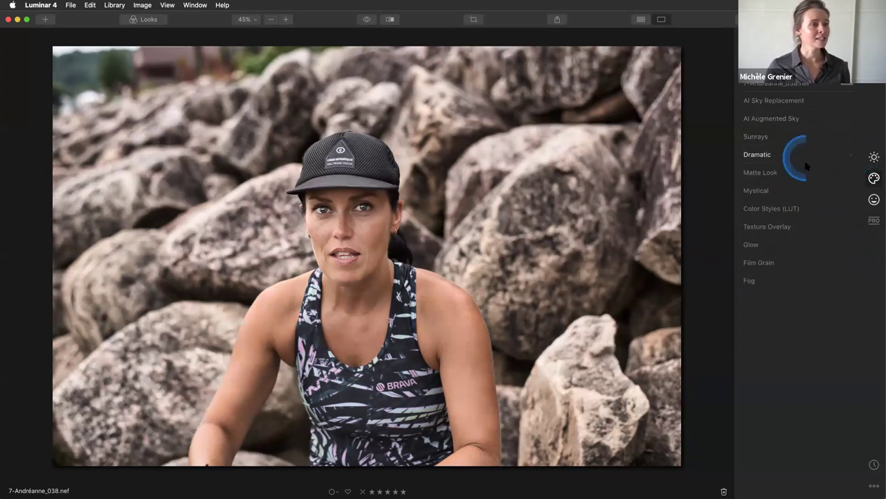
# Add a Vignette to the portrait with Amount -100, Size 30 and Roundness 29
pyautogui.click(873, 157)
pyautogui.click(776, 295)
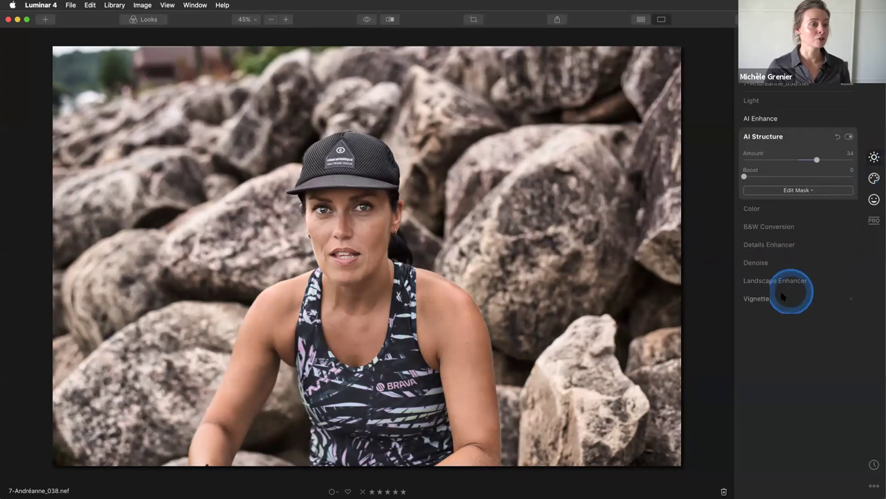
pyautogui.click(796, 252)
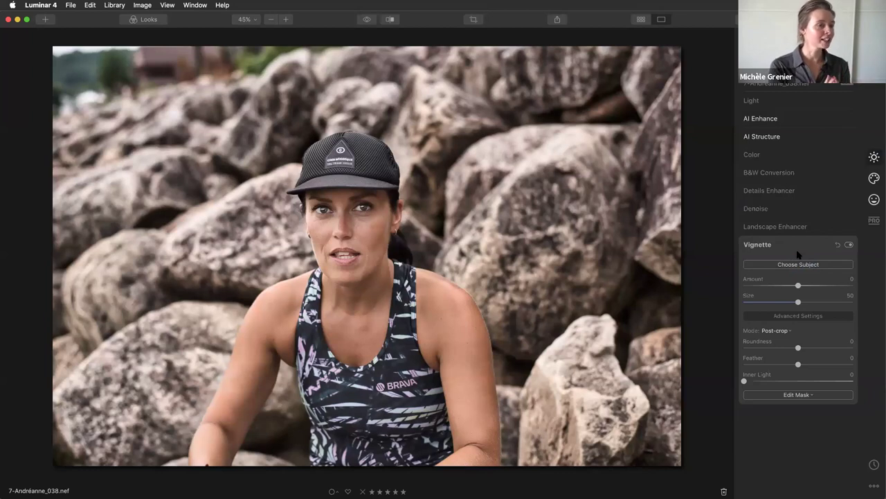
pyautogui.click(798, 284)
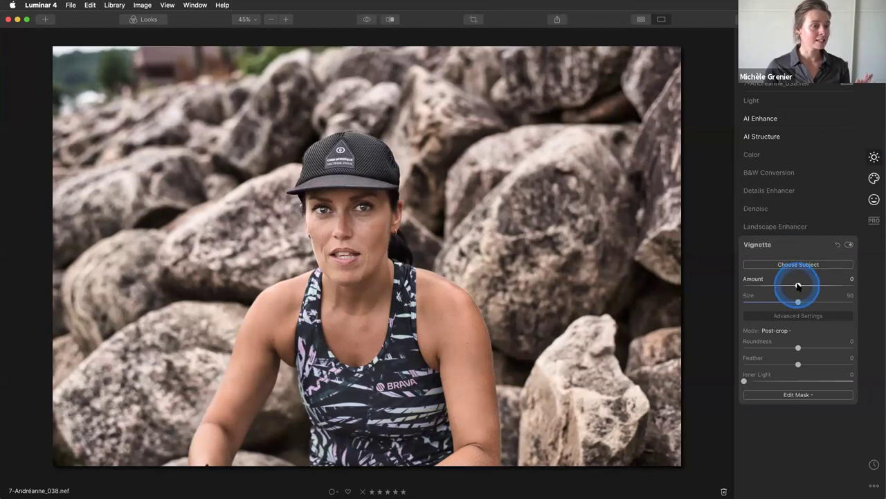
pyautogui.moveTo(798, 284); pyautogui.dragTo(741, 291)
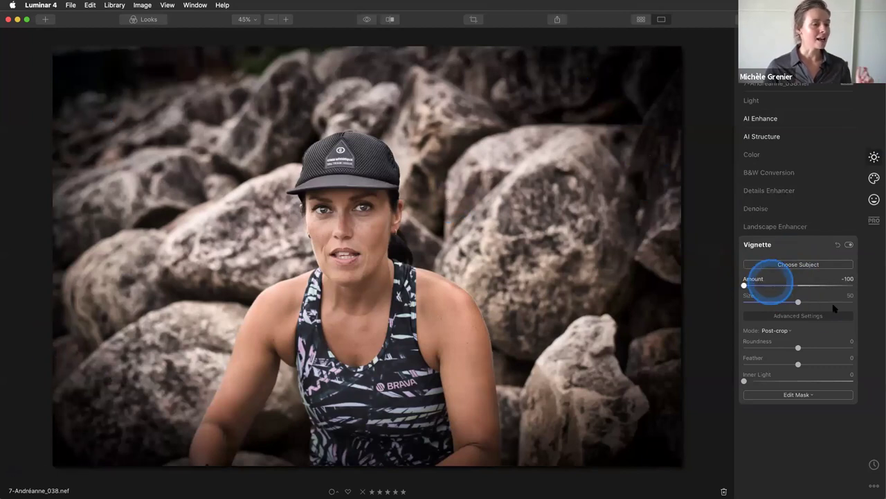
pyautogui.moveTo(798, 302); pyautogui.dragTo(777, 302)
pyautogui.moveTo(799, 348); pyautogui.dragTo(814, 346)
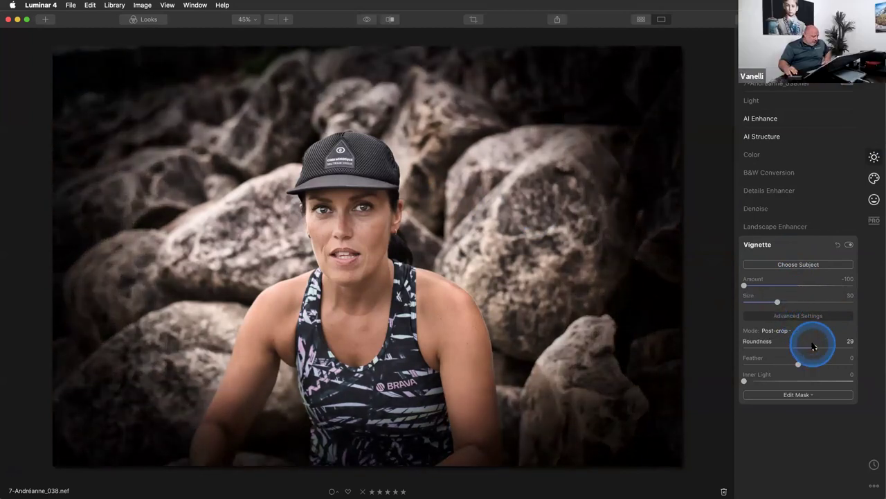
pyautogui.click(672, 277)
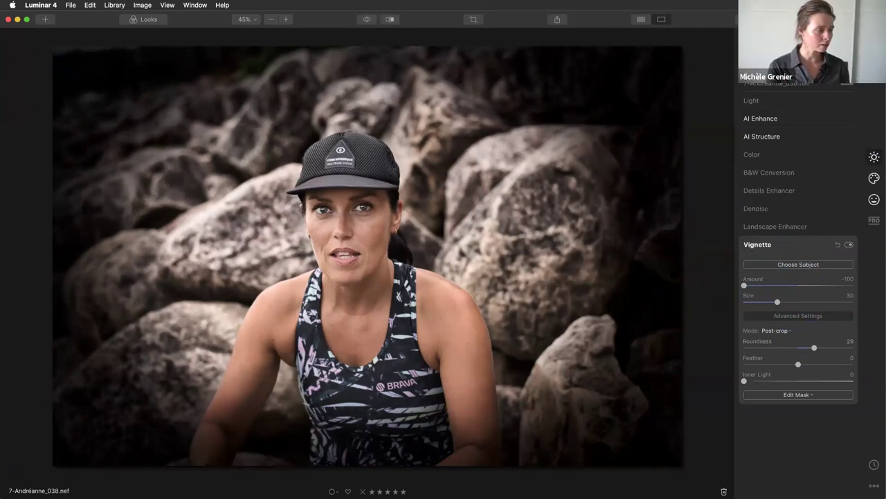
pyautogui.click(687, 277)
# Set the vignette's Feather to 41 and its Size to 24
pyautogui.click(799, 365)
pyautogui.moveTo(803, 368); pyautogui.dragTo(821, 360)
pyautogui.click(777, 302)
pyautogui.moveTo(777, 302)
pyautogui.mouseDown()
pyautogui.moveTo(767, 303)
pyautogui.moveTo(776, 297)
pyautogui.mouseUp()
pyautogui.click(504, 202)
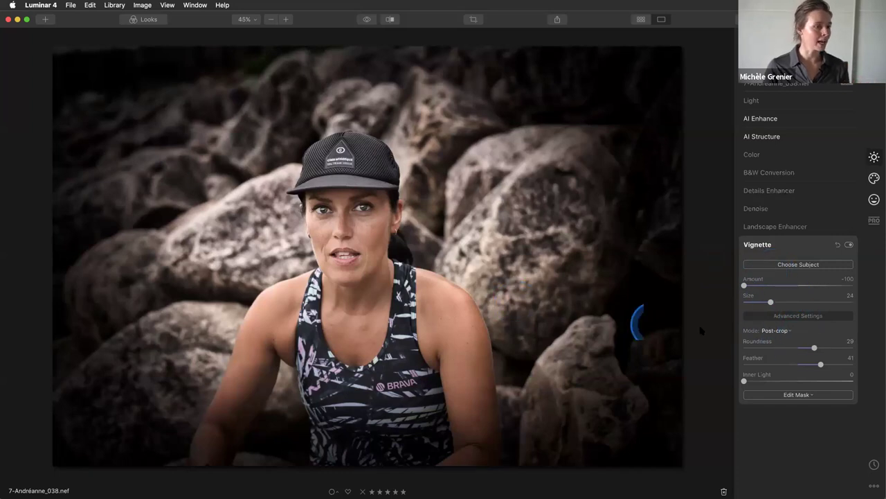
# Set the vignette's Amount to -51 and its Inner Light to 10
pyautogui.click(746, 286)
pyautogui.moveTo(745, 285); pyautogui.dragTo(770, 285)
pyautogui.click(745, 381)
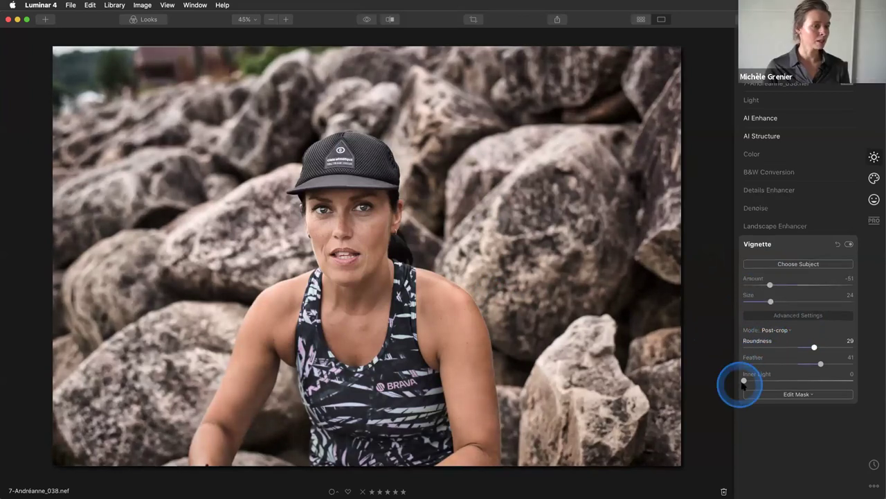
pyautogui.moveTo(745, 381); pyautogui.dragTo(755, 381)
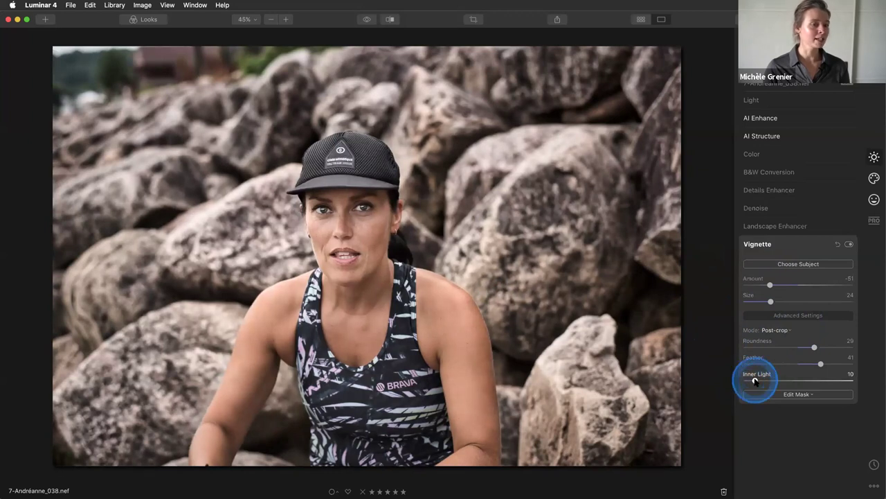
pyautogui.click(793, 245)
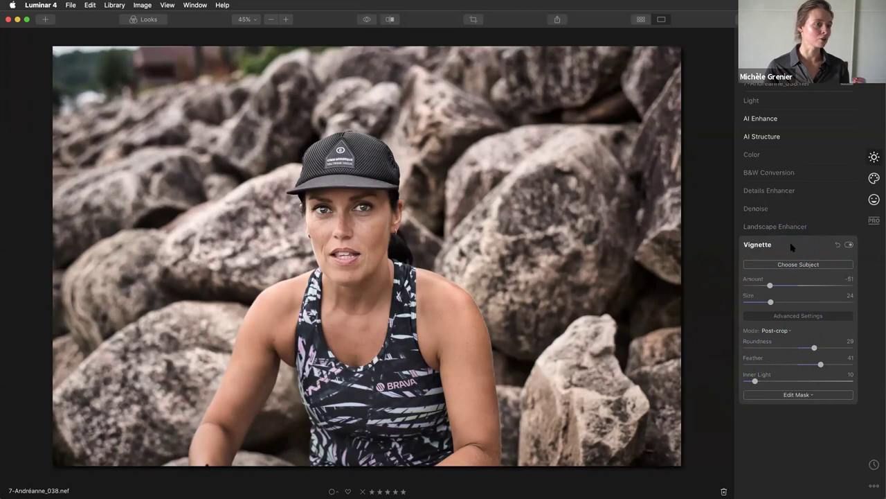
# Turn the Vignette off and on repeatedly to compare the portrait with and without it, leaving it enabled
pyautogui.click(849, 245)
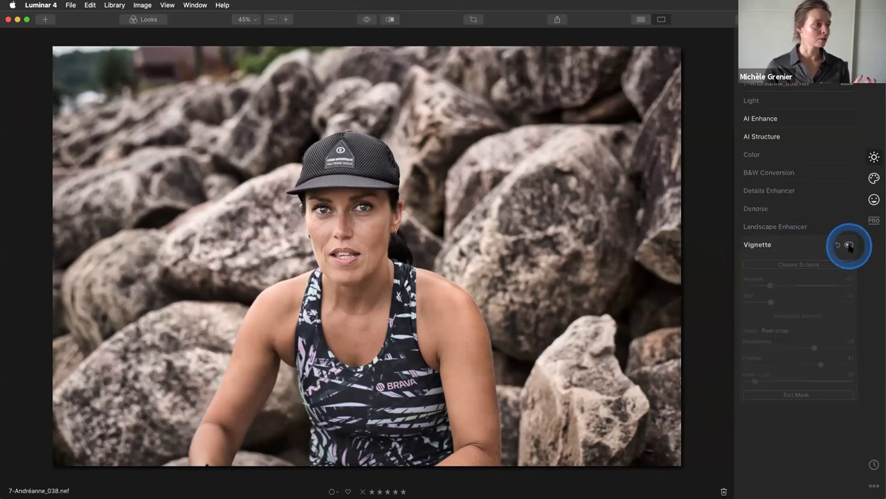
pyautogui.click(850, 245)
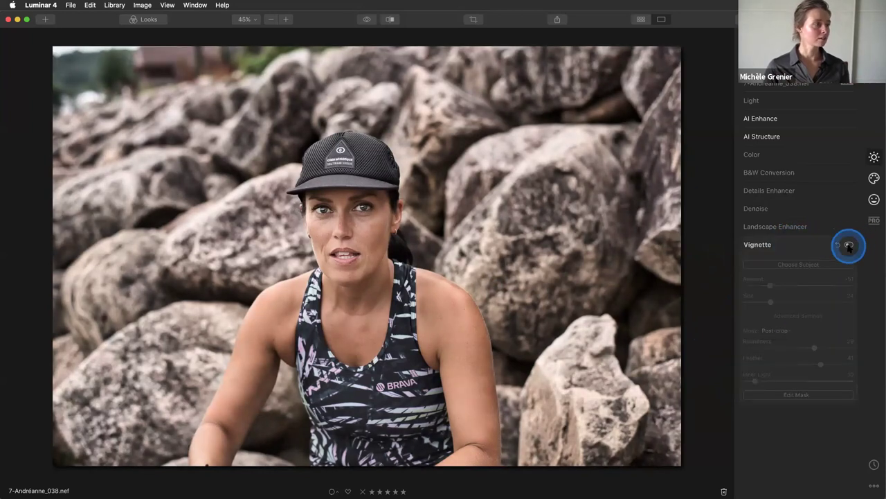
pyautogui.click(850, 247)
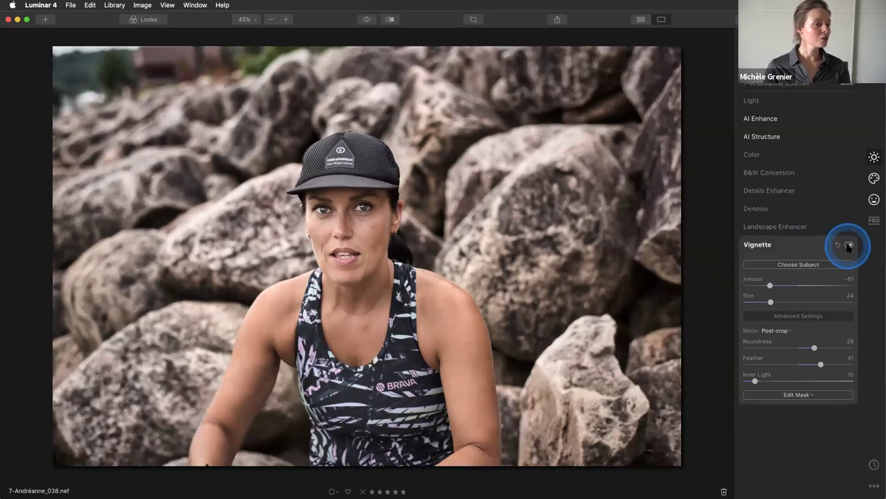
pyautogui.click(850, 246)
pyautogui.click(850, 246)
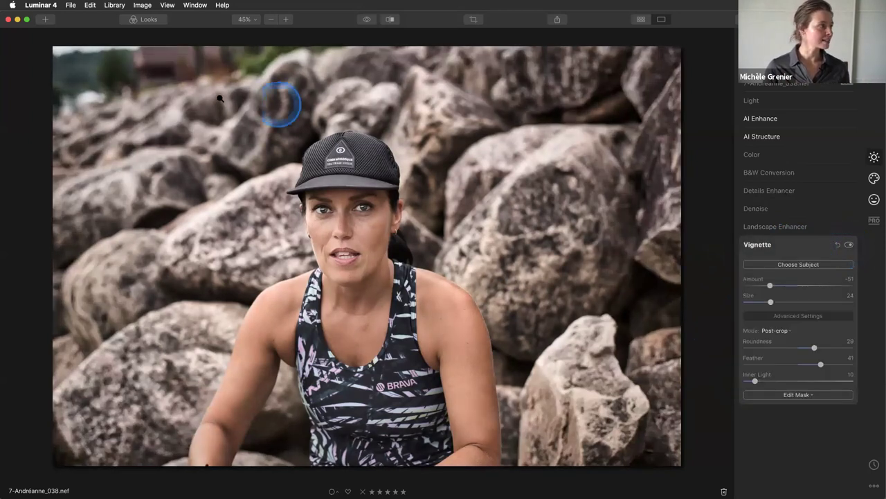
pyautogui.click(850, 245)
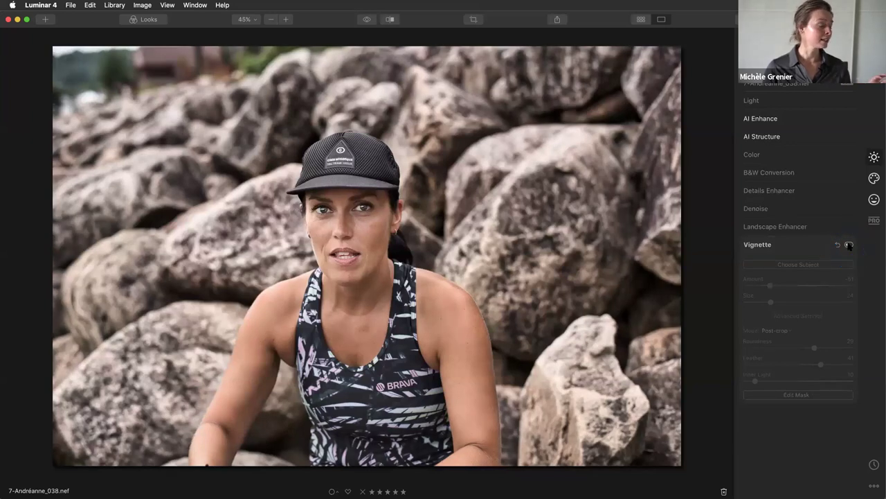
pyautogui.click(850, 245)
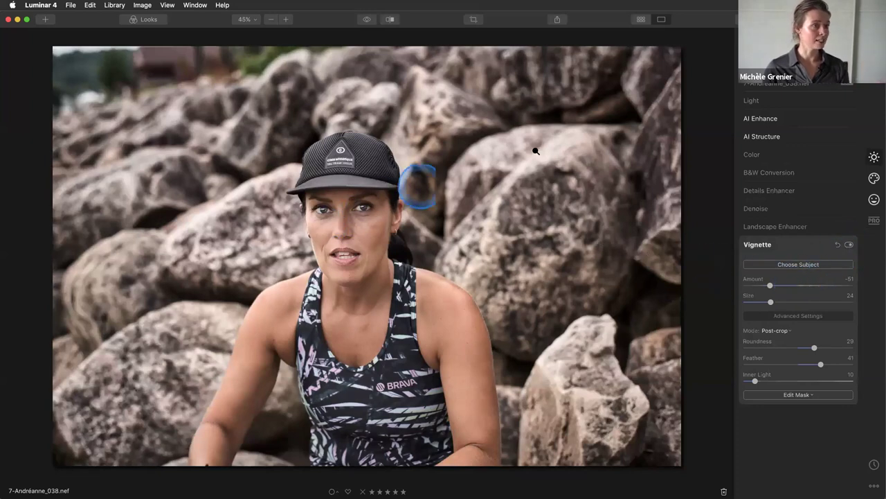
# Compare the original portrait with the fully edited version twice using the before/after preview
pyautogui.click(367, 23)
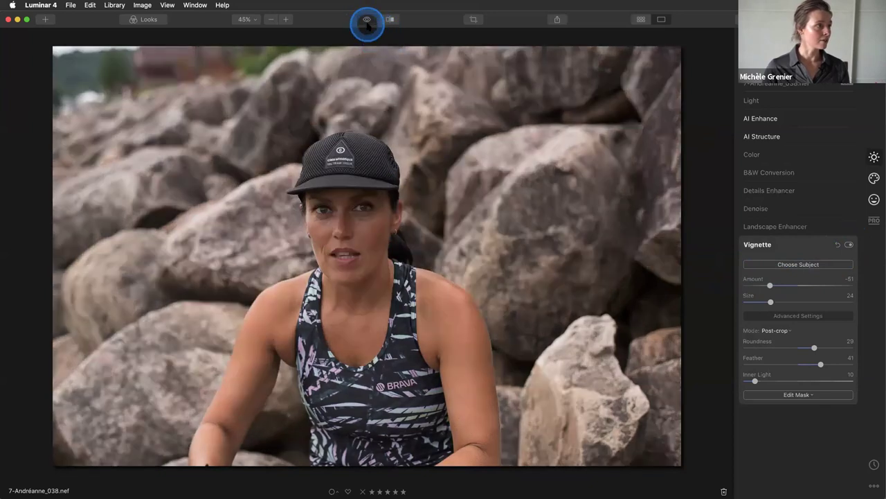
pyautogui.click(367, 23)
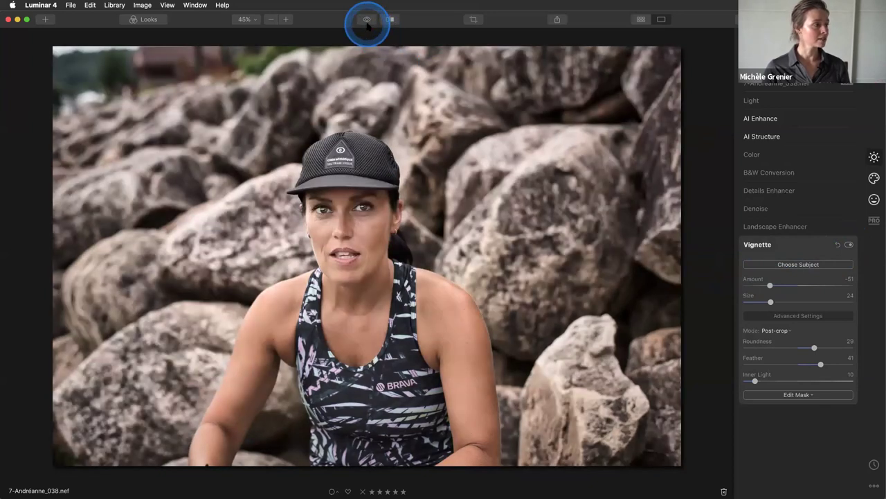
pyautogui.click(367, 24)
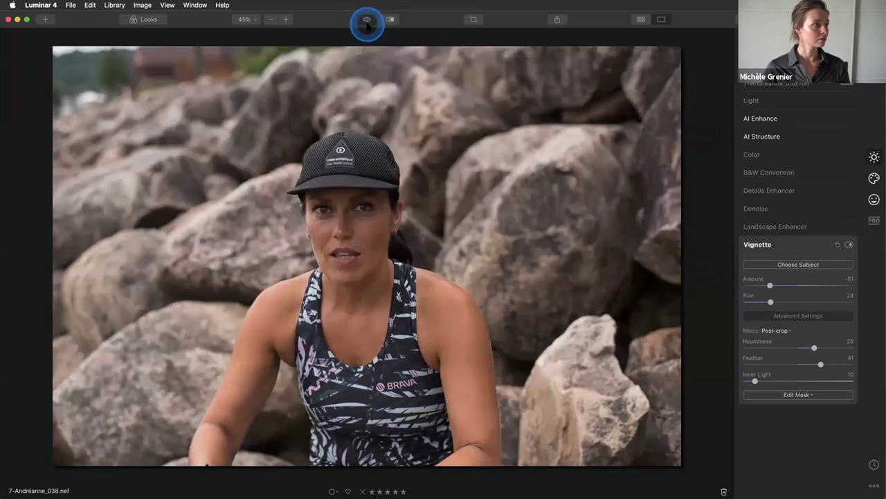
pyautogui.click(367, 23)
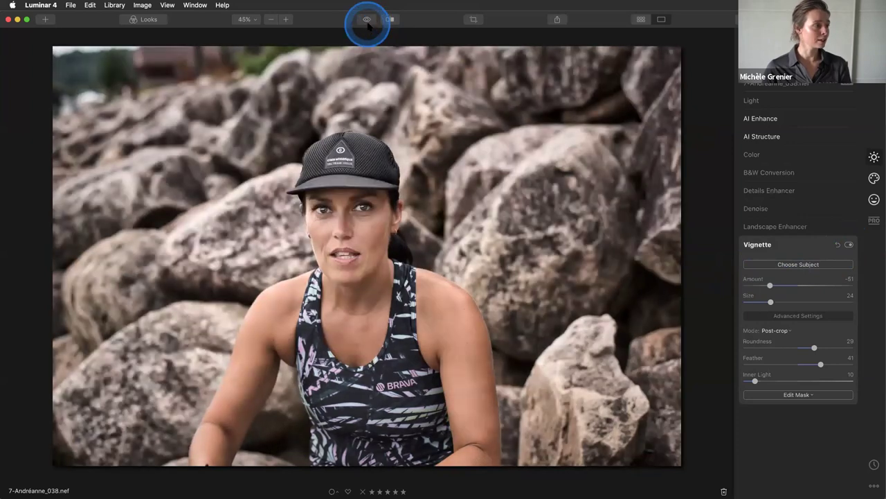
# Try an Adjustable Gradient that warms the top of the portrait and cools the bottom, and disable the effect
pyautogui.click(815, 241)
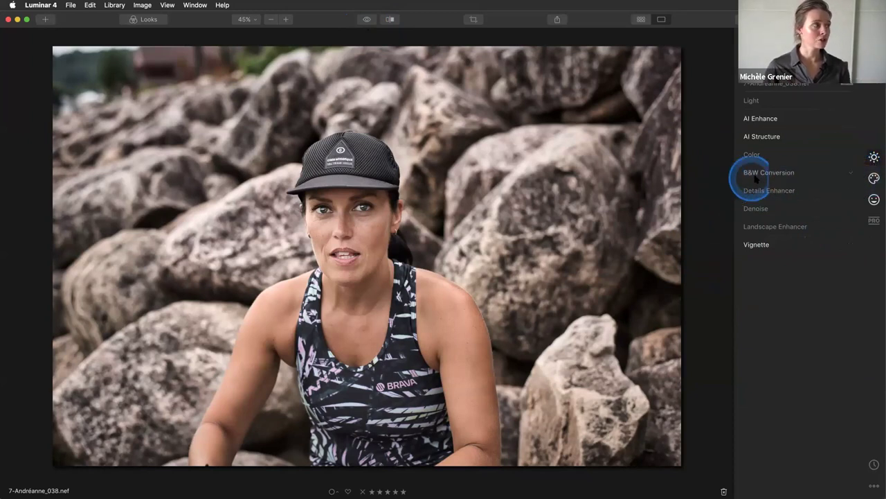
pyautogui.click(874, 179)
pyautogui.click(874, 198)
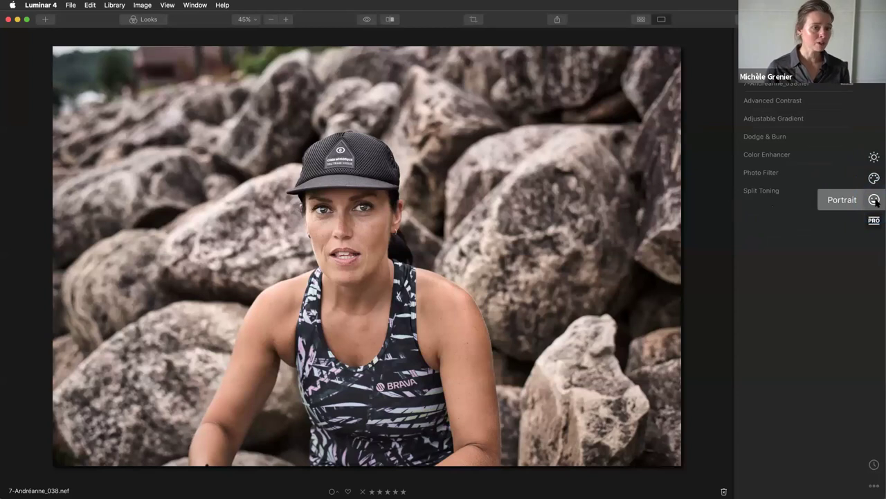
pyautogui.click(800, 119)
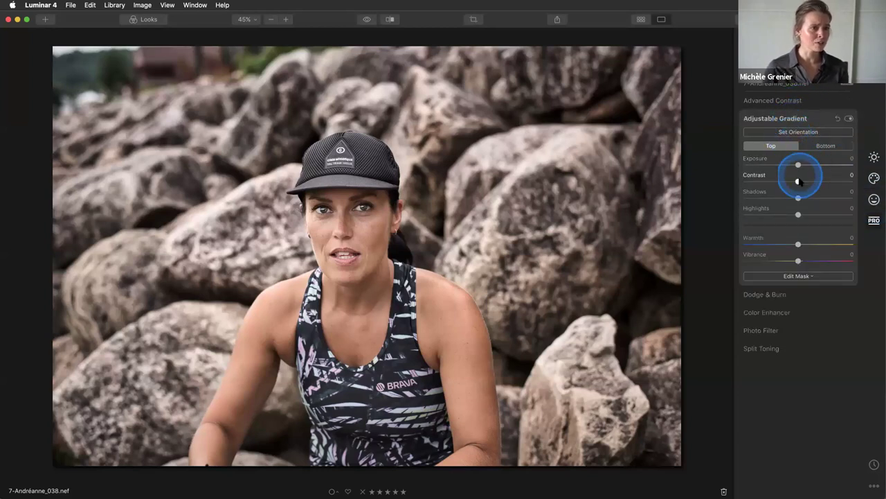
pyautogui.moveTo(799, 244); pyautogui.dragTo(764, 243)
pyautogui.click(825, 147)
pyautogui.click(800, 249)
pyautogui.click(839, 145)
pyautogui.click(849, 119)
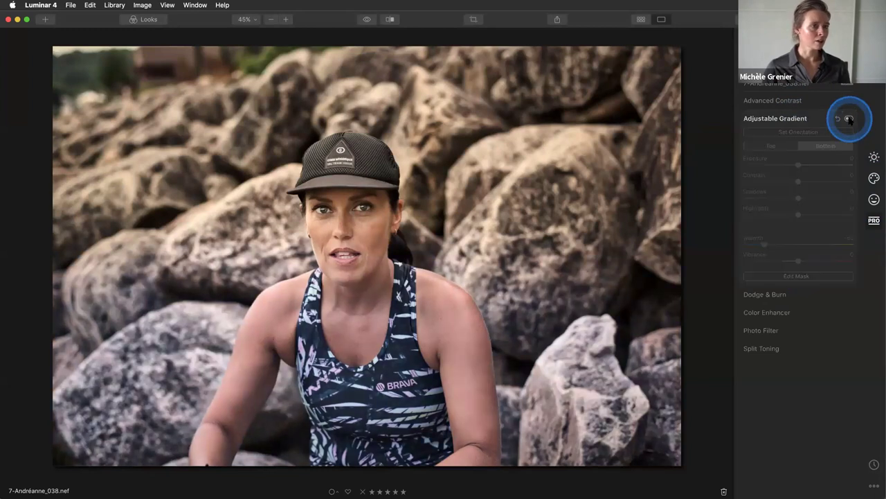
pyautogui.click(819, 119)
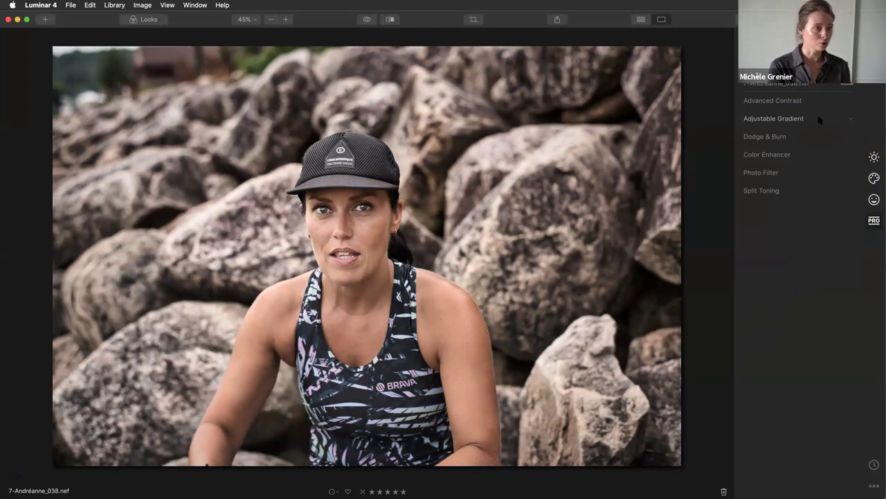
# Return to the photo gallery and open the close-up photo of the green leaf for editing
pyautogui.moveTo(820, 136)
pyautogui.mouseDown()
pyautogui.moveTo(821, 188)
pyautogui.moveTo(809, 223)
pyautogui.moveTo(803, 99)
pyautogui.mouseUp()
pyautogui.moveTo(636, 28); pyautogui.dragTo(570, 21)
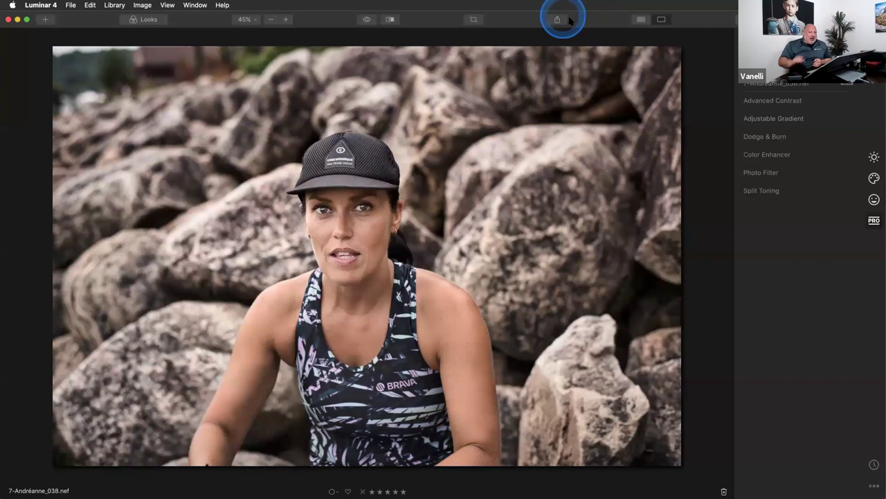
pyautogui.click(641, 19)
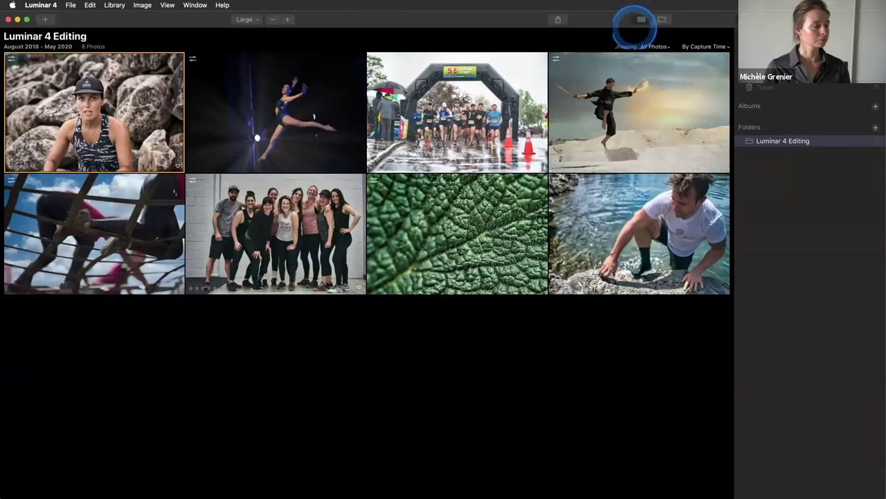
pyautogui.doubleClick(489, 247)
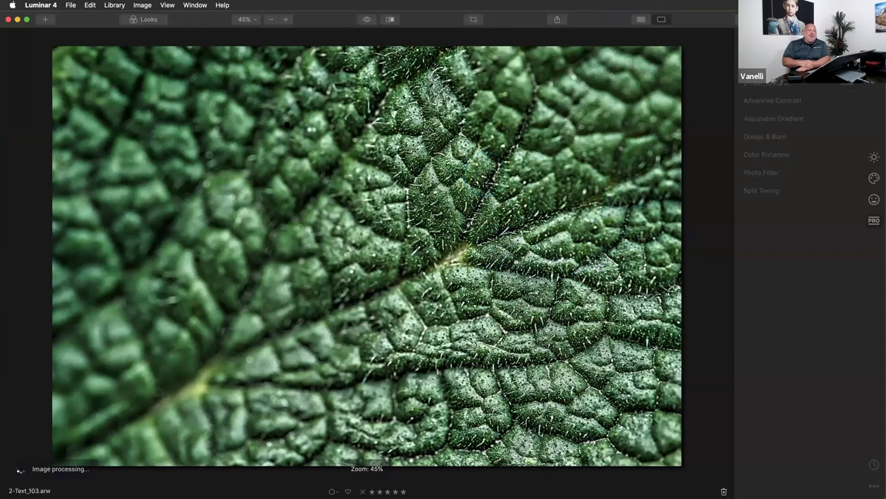
pyautogui.click(75, 24)
pyautogui.moveTo(73, 25)
pyautogui.mouseDown()
pyautogui.moveTo(87, 21)
pyautogui.moveTo(87, 33)
pyautogui.moveTo(92, 24)
pyautogui.mouseUp()
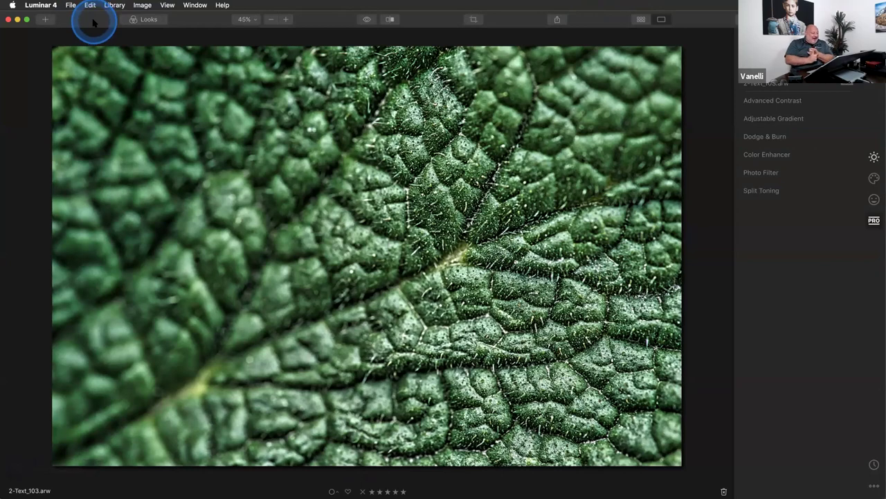
pyautogui.moveTo(95, 23); pyautogui.dragTo(144, 25)
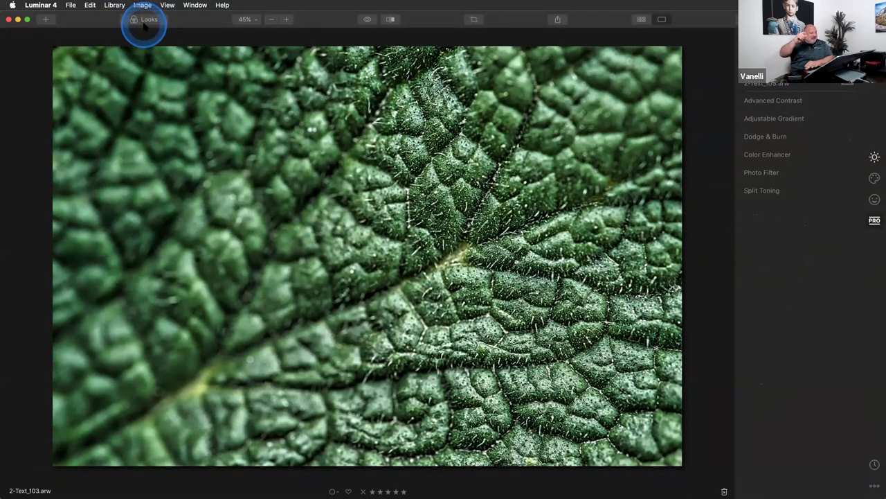
# Apply the Dramatic effect to the leaf photo with an Amount of 33
pyautogui.click(874, 178)
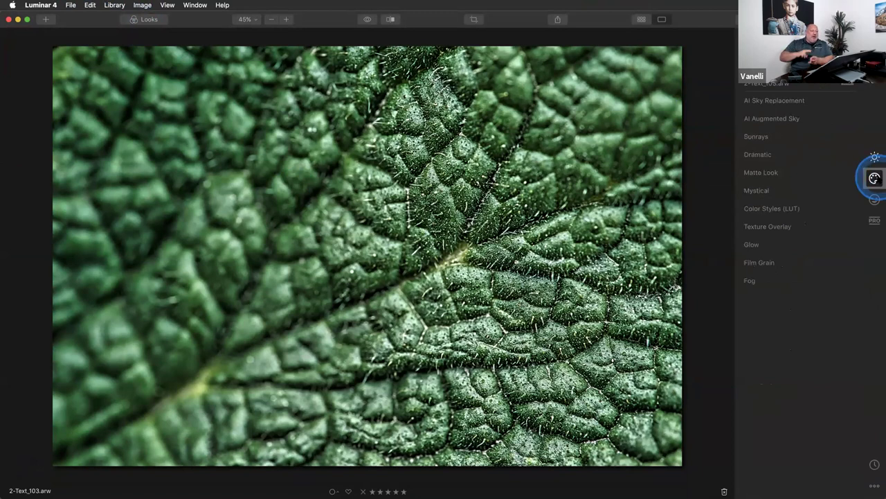
pyautogui.click(790, 154)
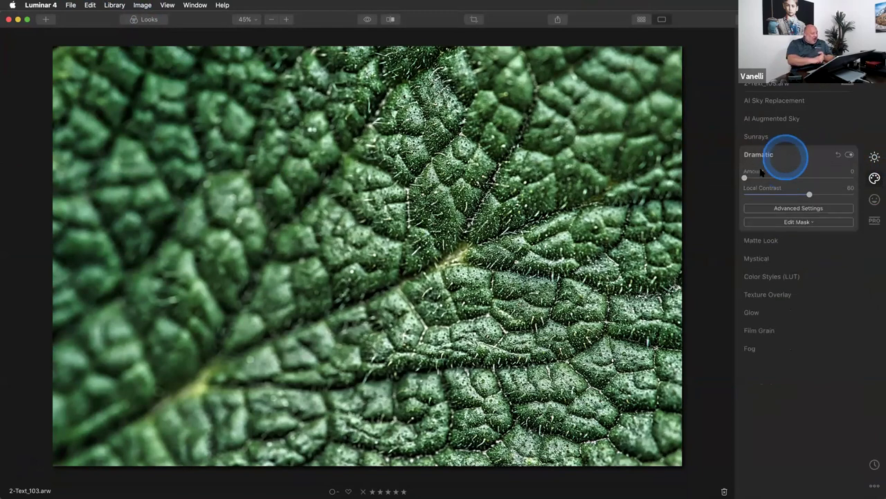
pyautogui.moveTo(744, 178); pyautogui.dragTo(786, 178)
pyautogui.click(811, 156)
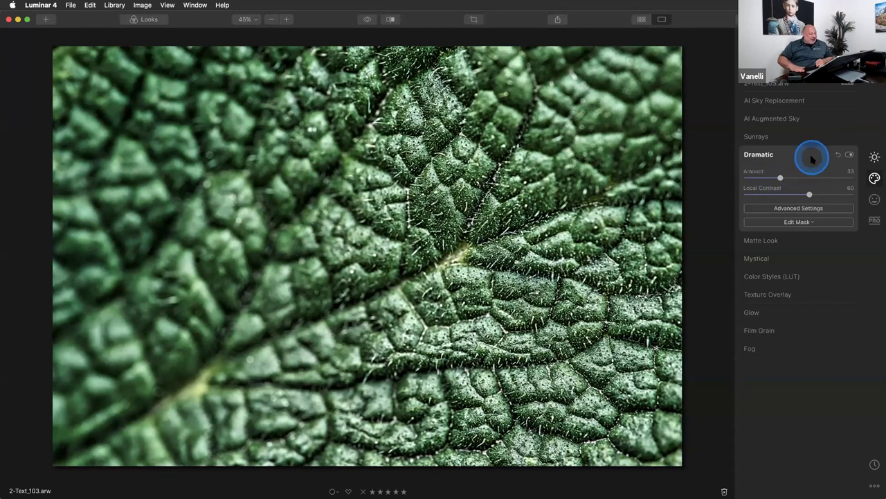
pyautogui.click(798, 234)
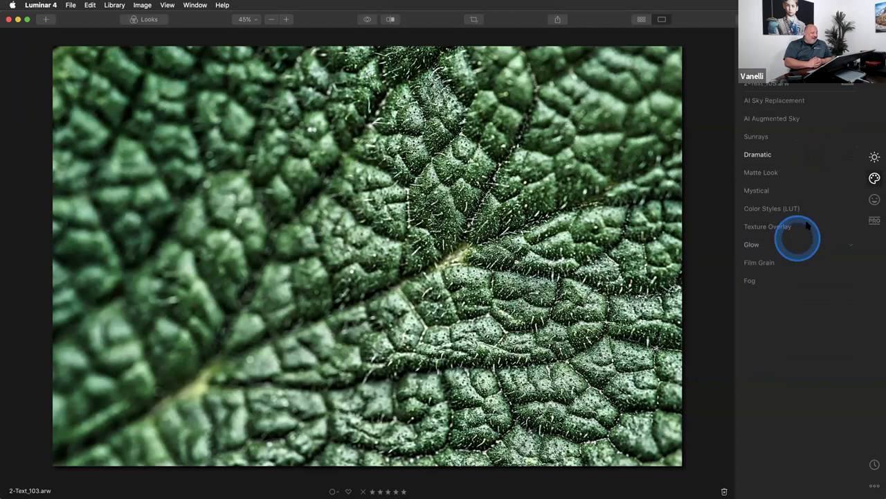
# Apply the Involve LUT to the leaf photo as its color style
pyautogui.click(793, 208)
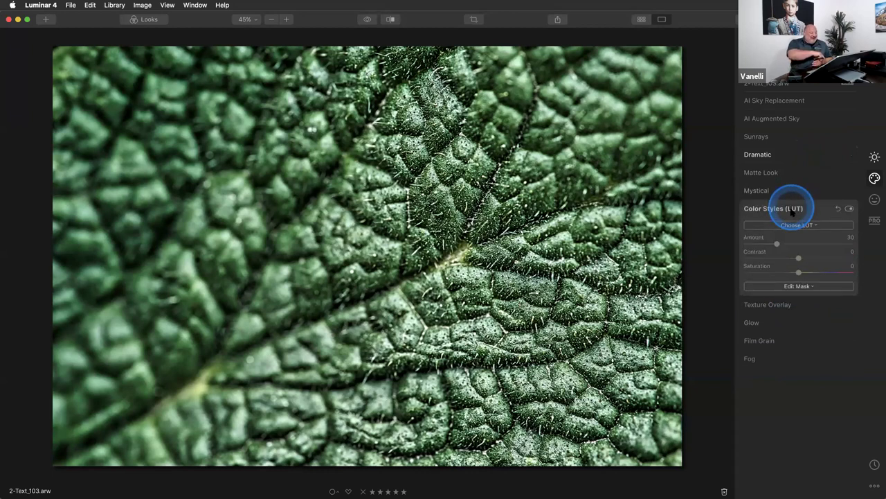
pyautogui.click(790, 229)
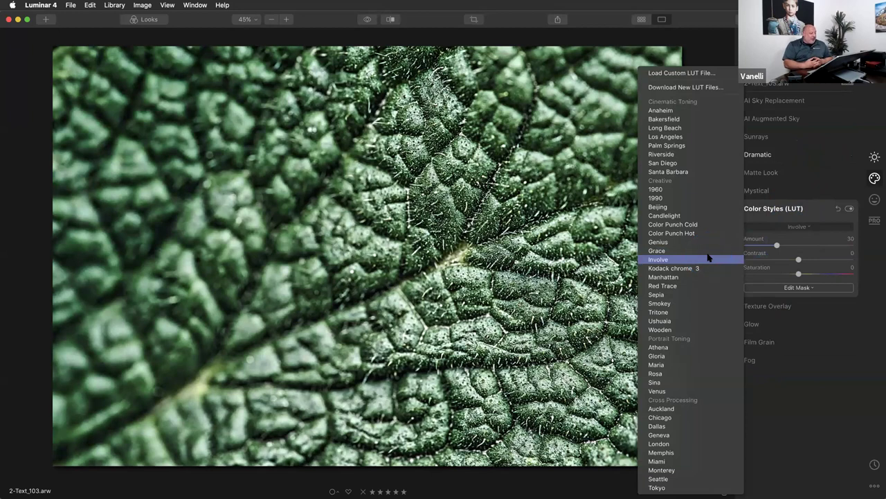
pyautogui.click(708, 257)
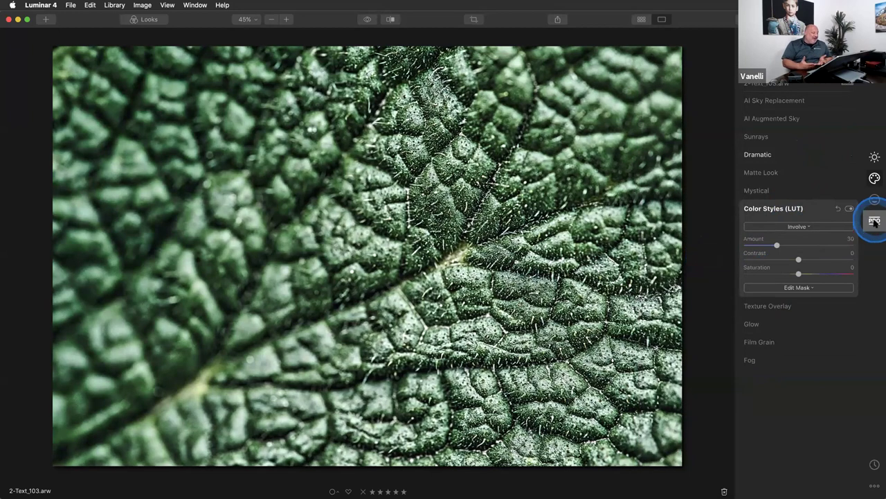
# Set Advanced Contrast to Midtones Contrast 34, Midtones Balance 40, Shadows Contrast 36 and Shadows Balance 17
pyautogui.click(875, 220)
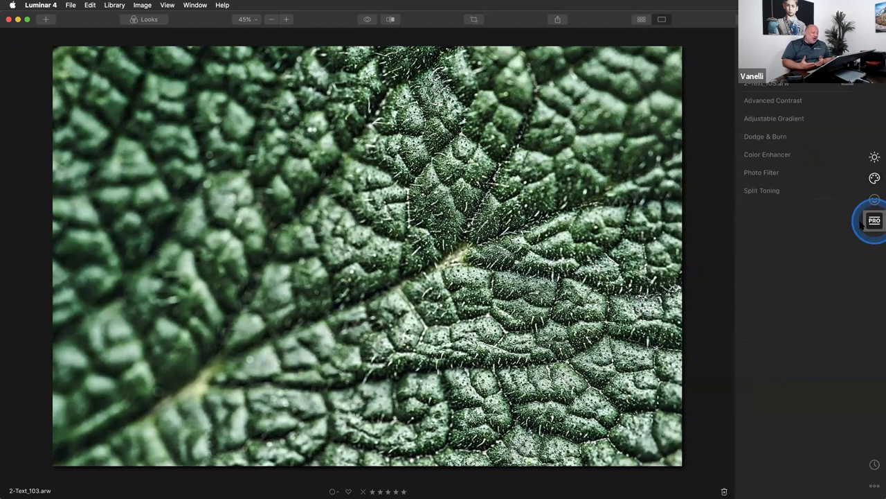
pyautogui.click(804, 101)
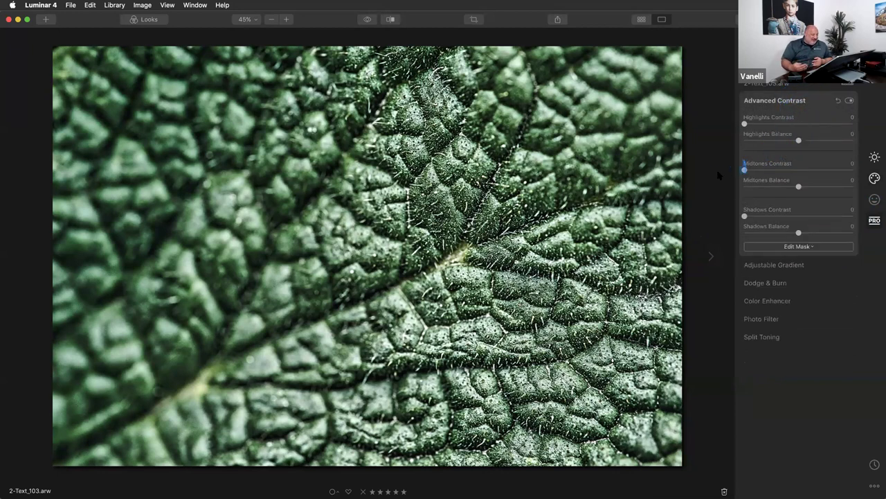
pyautogui.click(744, 170)
pyautogui.moveTo(783, 169); pyautogui.dragTo(821, 184)
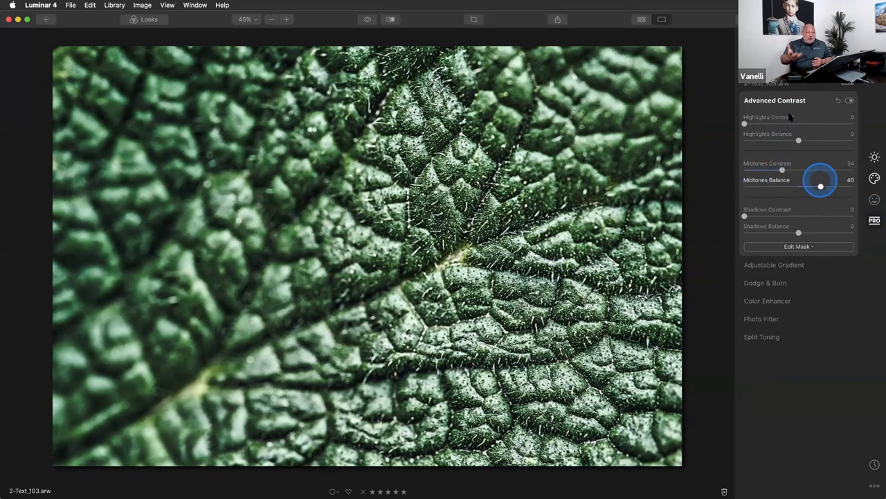
pyautogui.moveTo(744, 216); pyautogui.dragTo(809, 232)
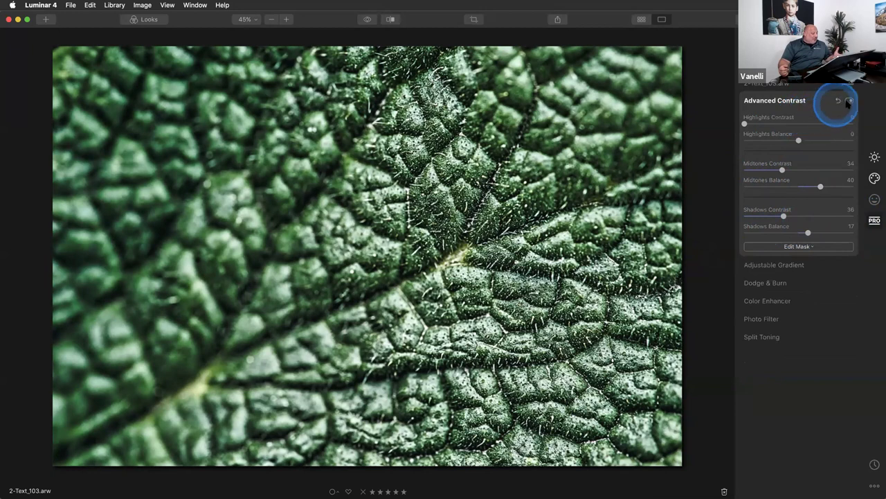
# Turn Advanced Contrast off and on to compare its effect on the leaf, leaving it enabled
pyautogui.click(850, 101)
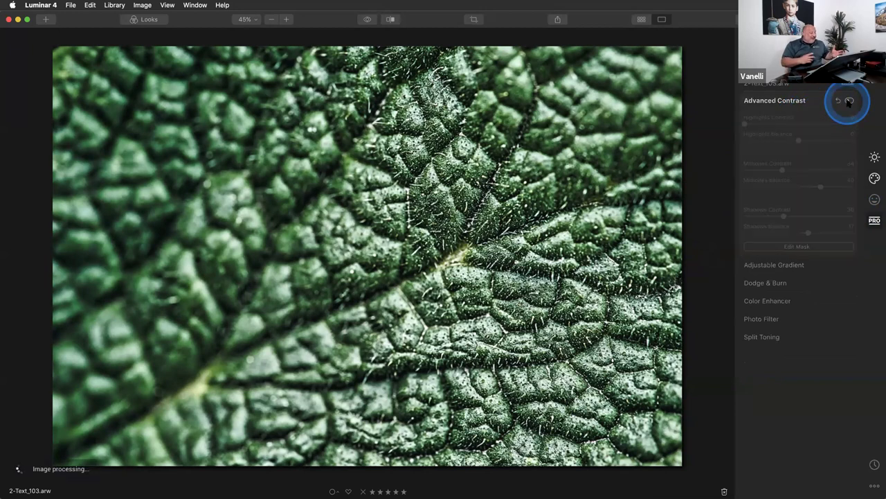
pyautogui.click(850, 101)
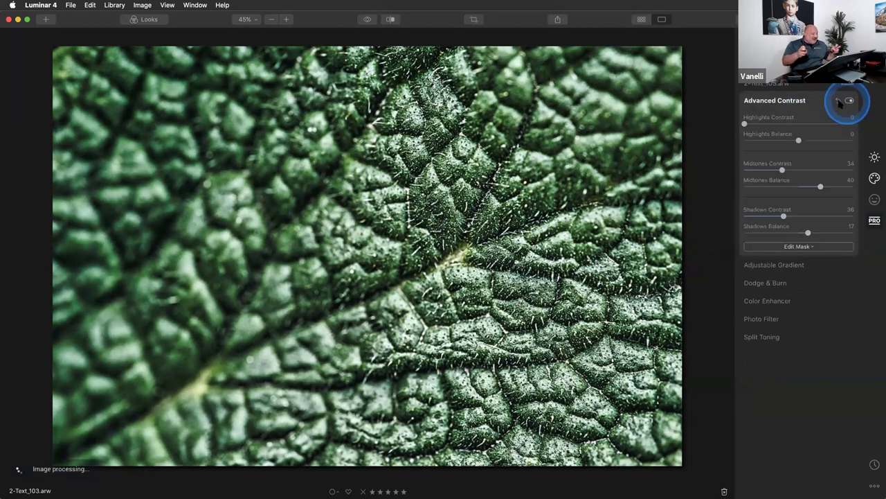
pyautogui.click(811, 101)
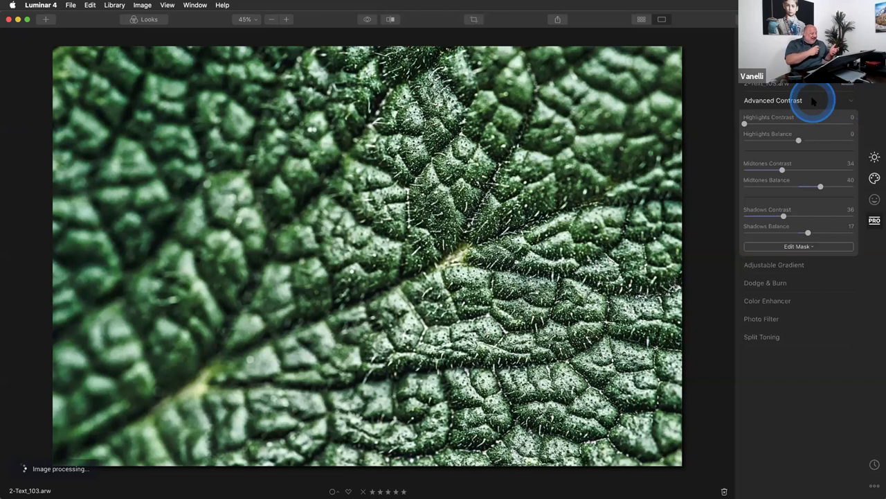
pyautogui.click(796, 204)
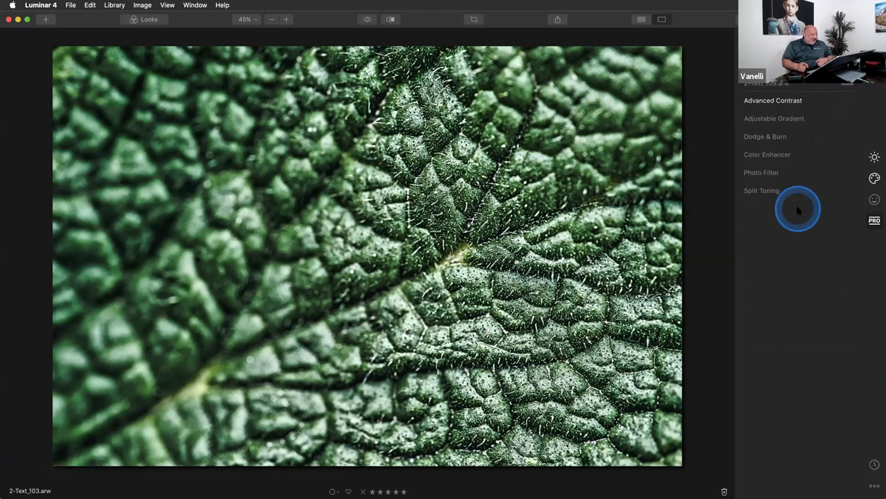
# Add Split Toning to the leaf with a blue shadow tint, setting the Shadows Hue to 227 and Saturation to 100
pyautogui.click(794, 193)
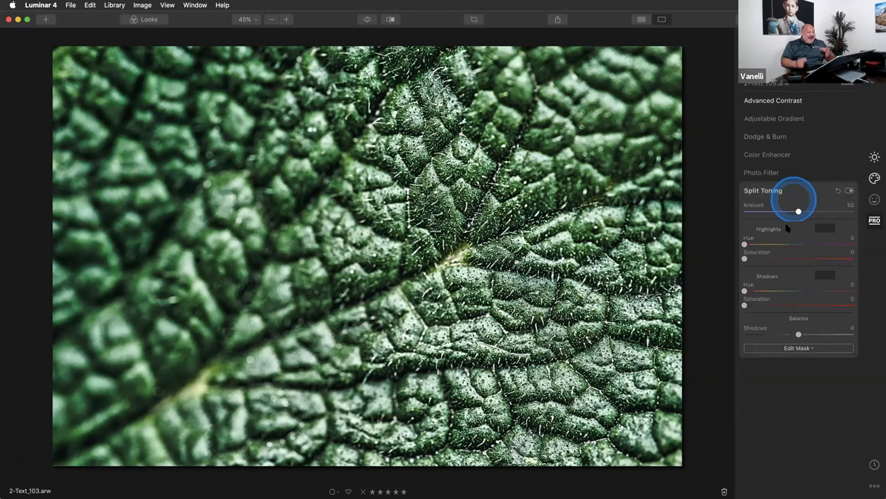
pyautogui.moveTo(745, 305); pyautogui.dragTo(853, 305)
pyautogui.moveTo(757, 291); pyautogui.dragTo(819, 288)
pyautogui.click(800, 330)
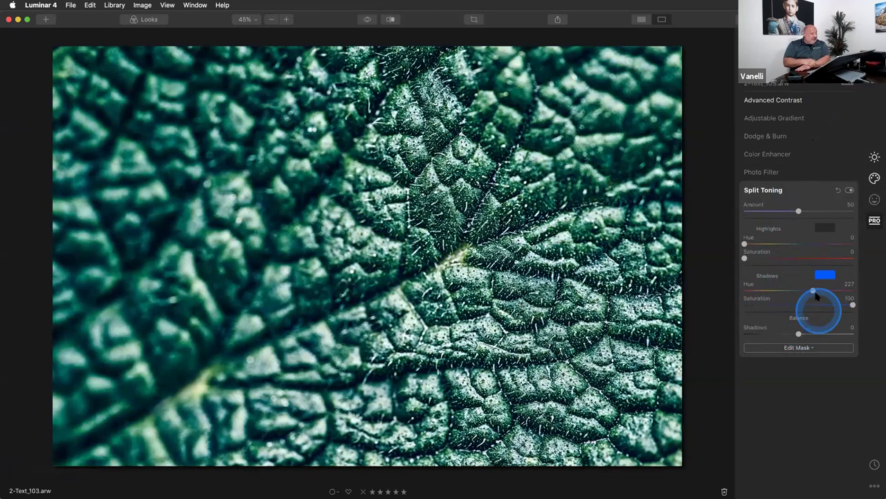
pyautogui.click(814, 290)
# Try a Split Toning shadows balance of -62, and settle on a balance of 59
pyautogui.moveTo(798, 333); pyautogui.dragTo(765, 334)
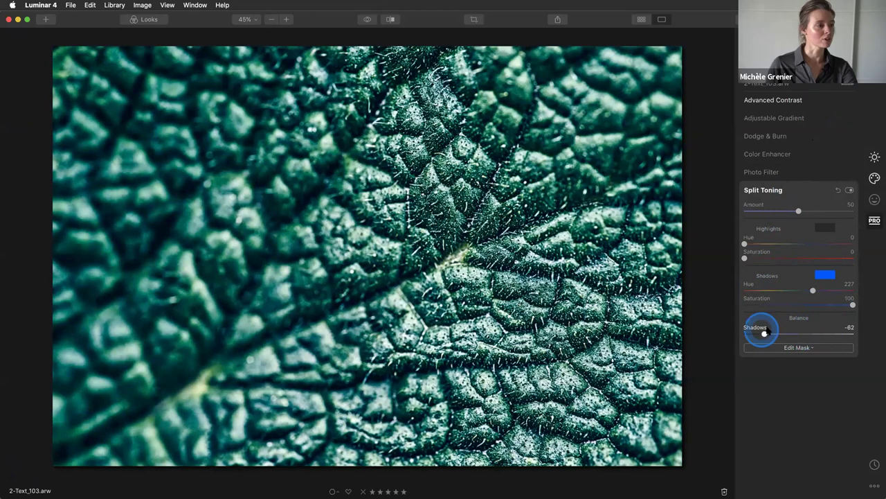
pyautogui.click(817, 326)
pyautogui.click(832, 327)
pyautogui.moveTo(834, 333); pyautogui.dragTo(831, 334)
pyautogui.click(797, 194)
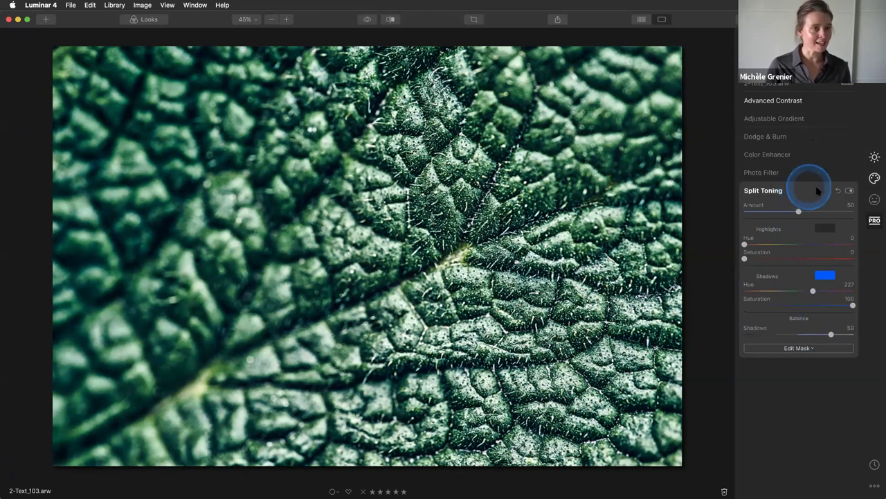
# Turn Split Toning off and on to compare the leaf's color tint, leaving it enabled
pyautogui.click(849, 192)
pyautogui.click(850, 192)
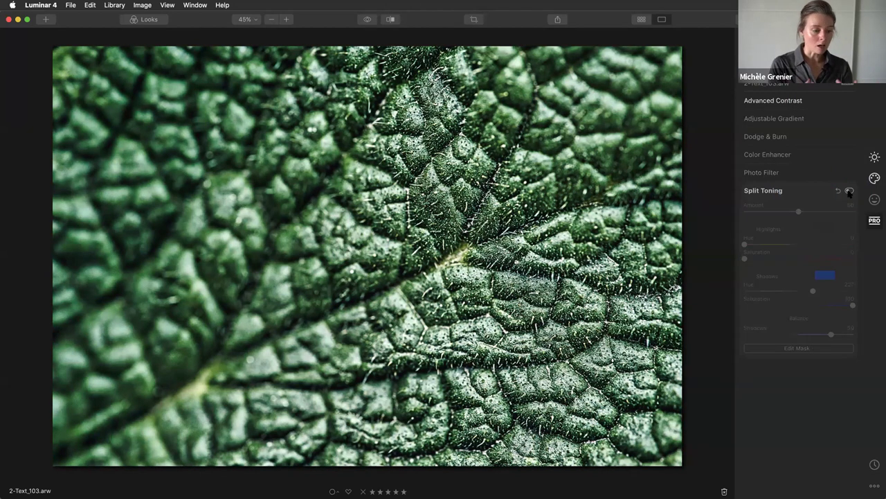
pyautogui.click(850, 192)
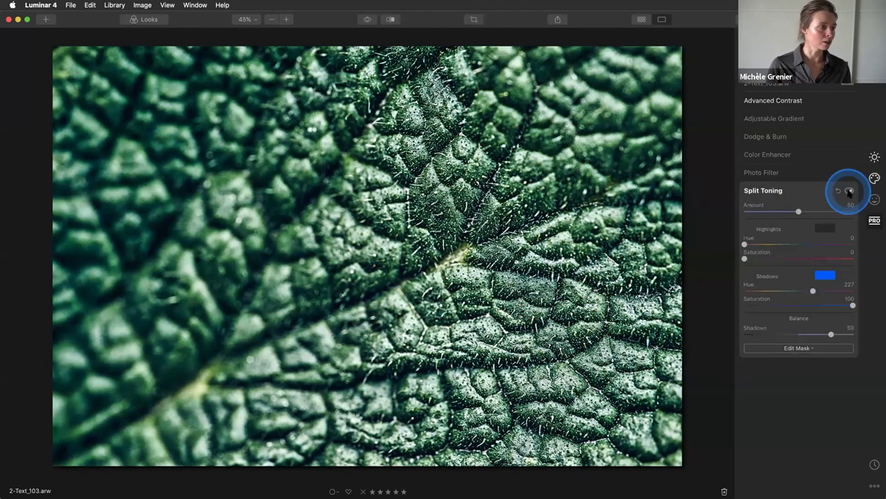
pyautogui.click(815, 192)
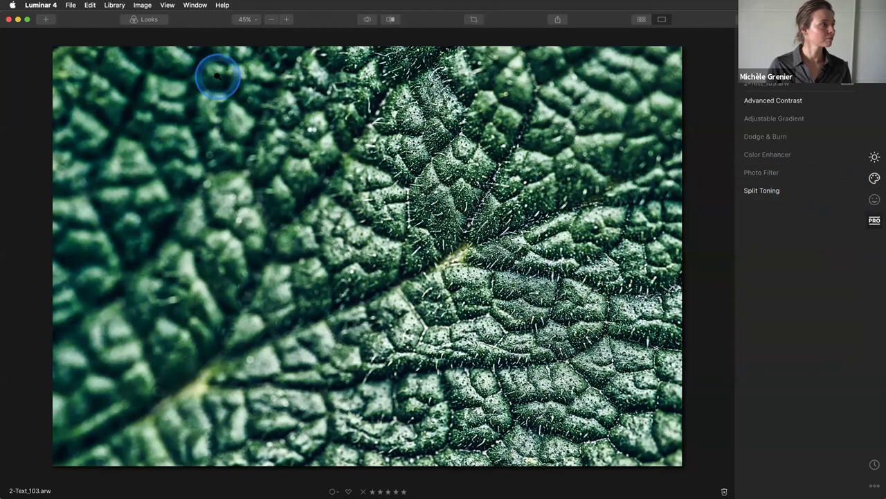
# Preview the original leaf photo against the edited version and return to the photo gallery
pyautogui.click(367, 23)
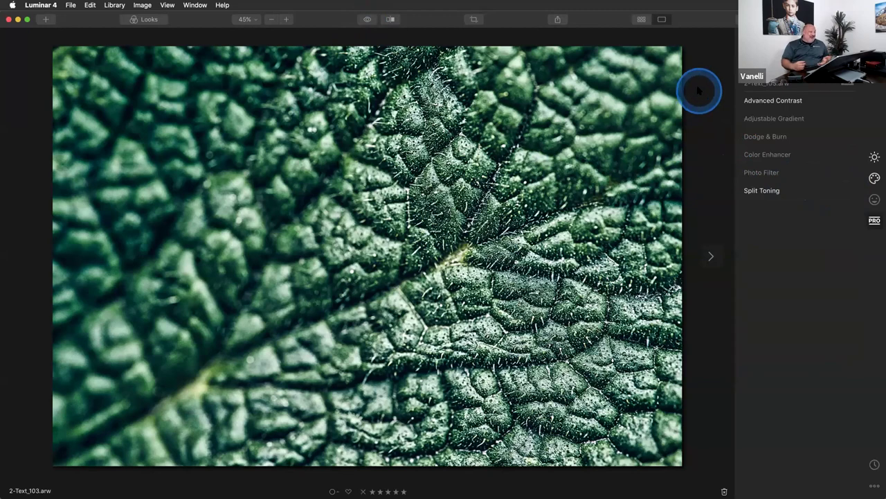
pyautogui.click(641, 19)
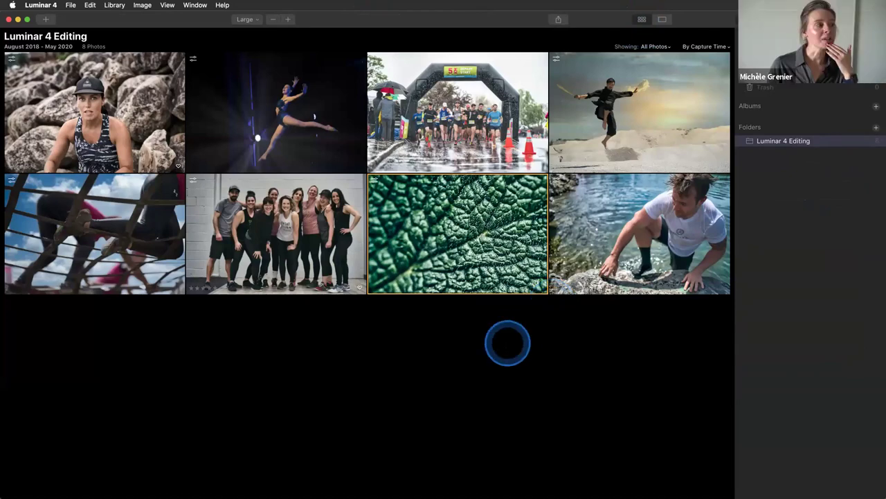